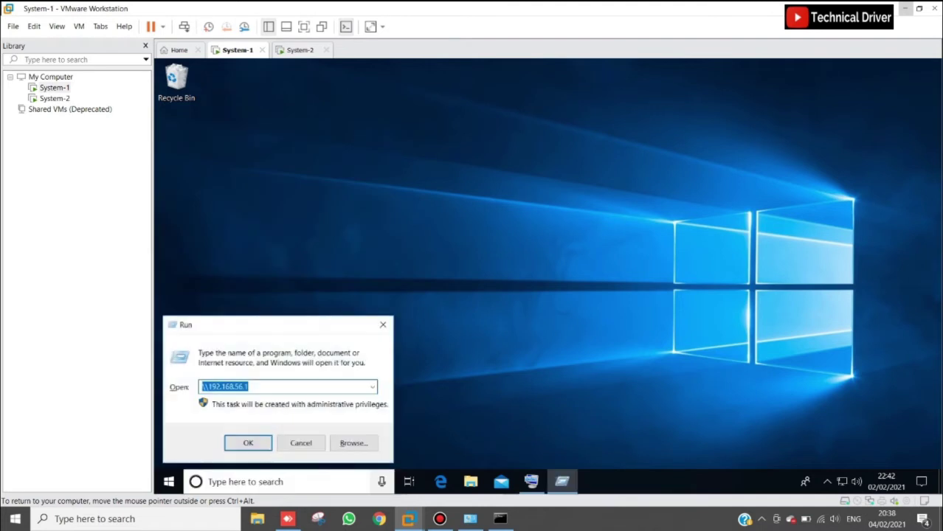
Check the host's IPv4 address in the command prompt and open the network path \\192.168.56.1 from Run on System-1
left_click_drag(255, 387, 199, 388)
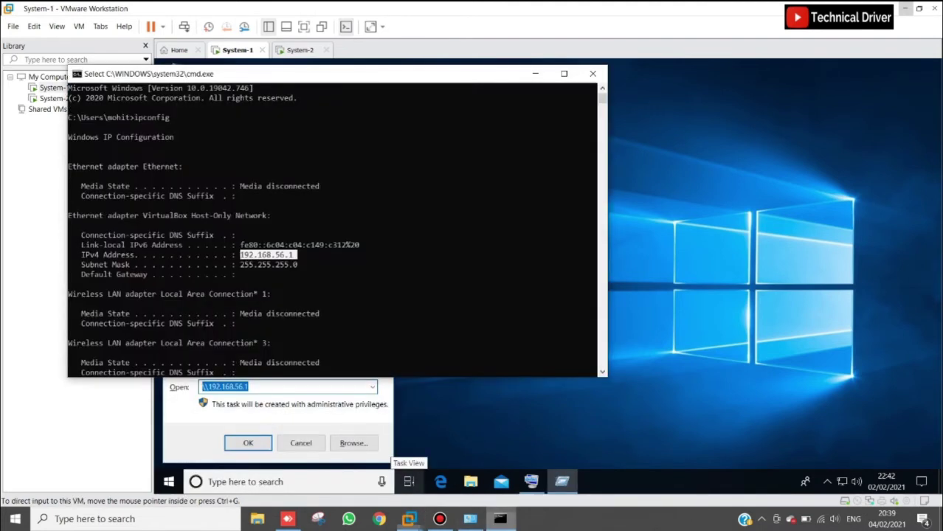
left_click(500, 518)
left_click_drag(295, 74, 571, 145)
left_click(280, 387)
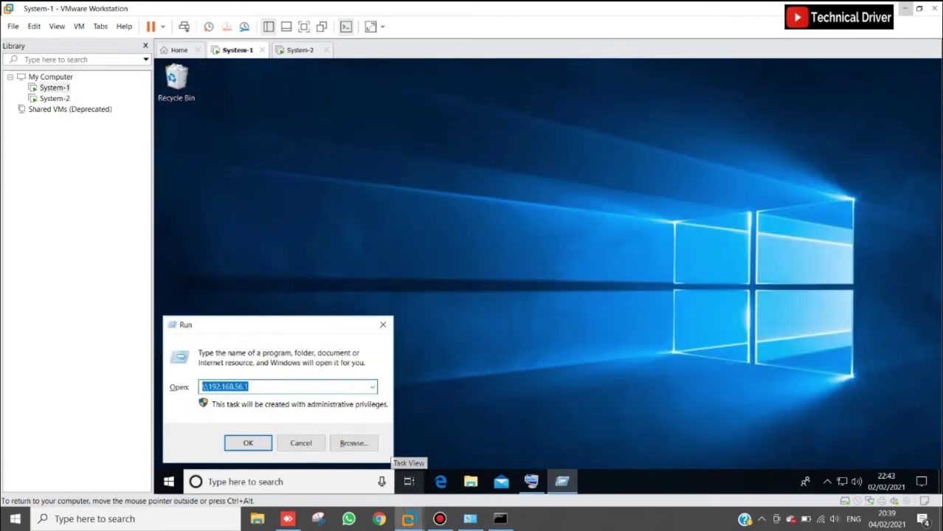
left_click(280, 387)
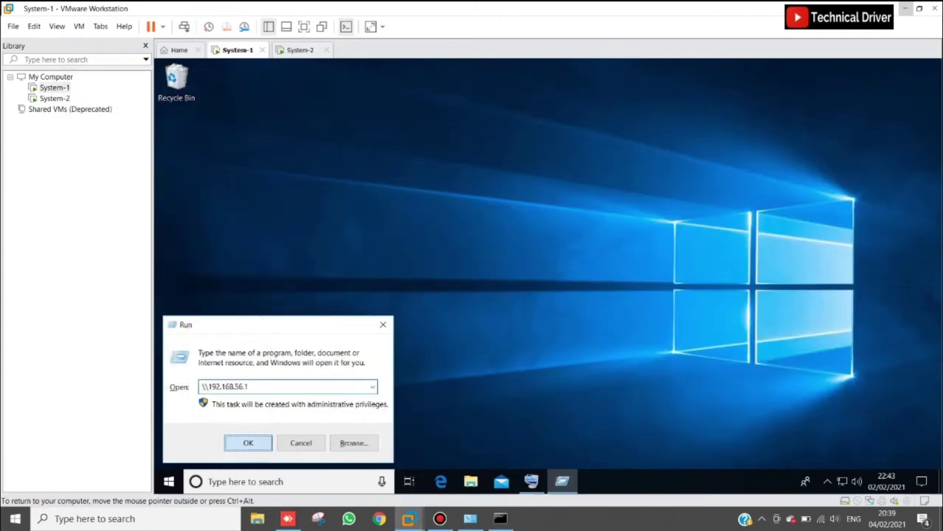
key("Return")
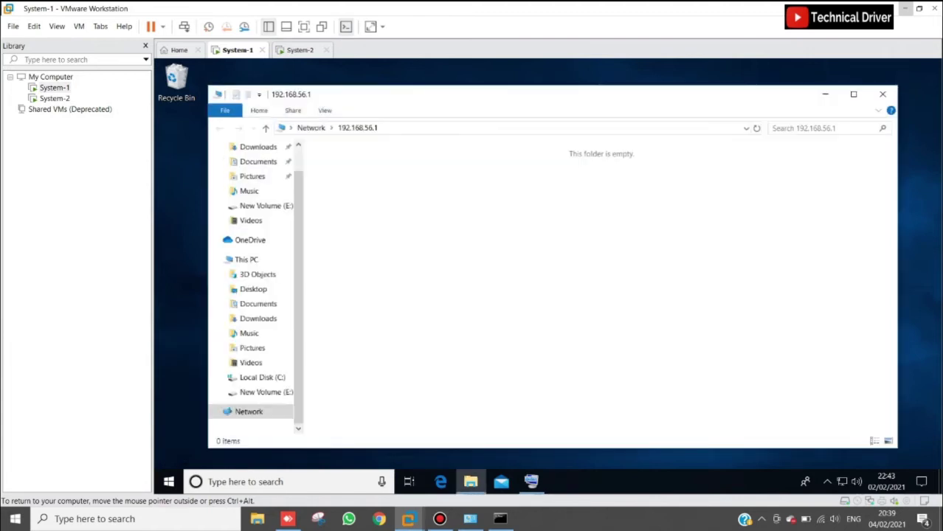
right_click(504, 217)
left_click(531, 268)
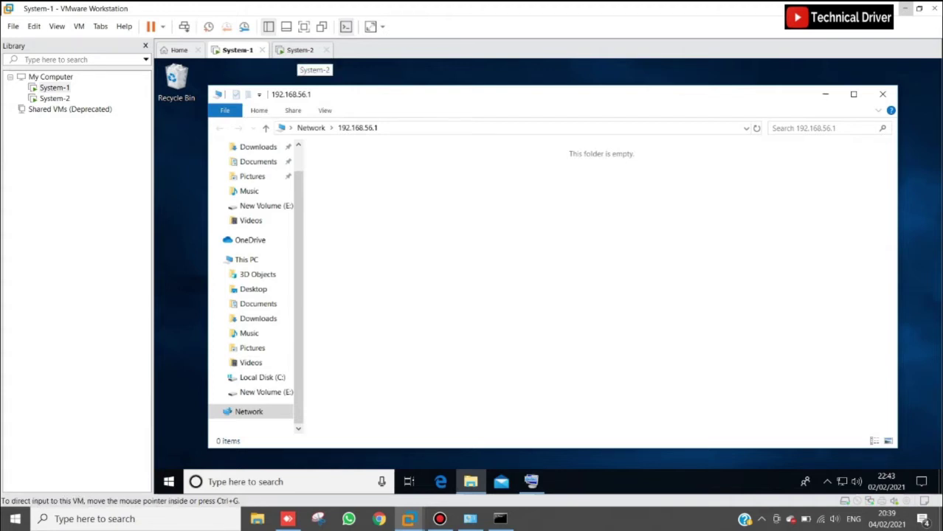
Switch to the System-2 virtual machine and run osk to launch the on-screen keyboard
left_click(300, 49)
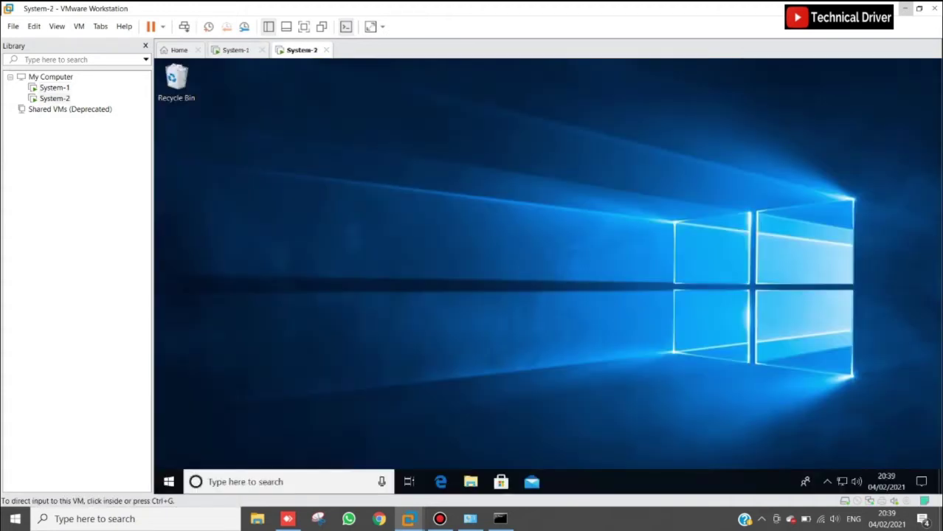
left_click(176, 81)
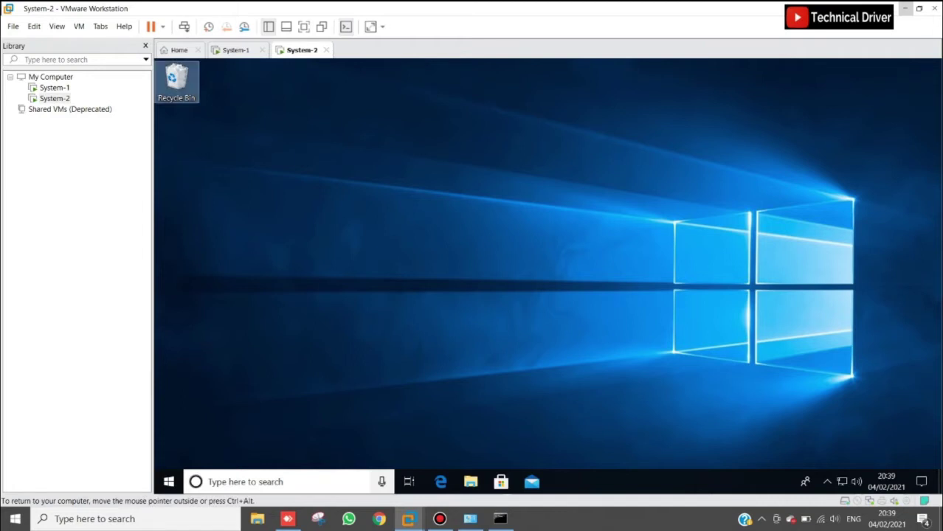
key("super+s")
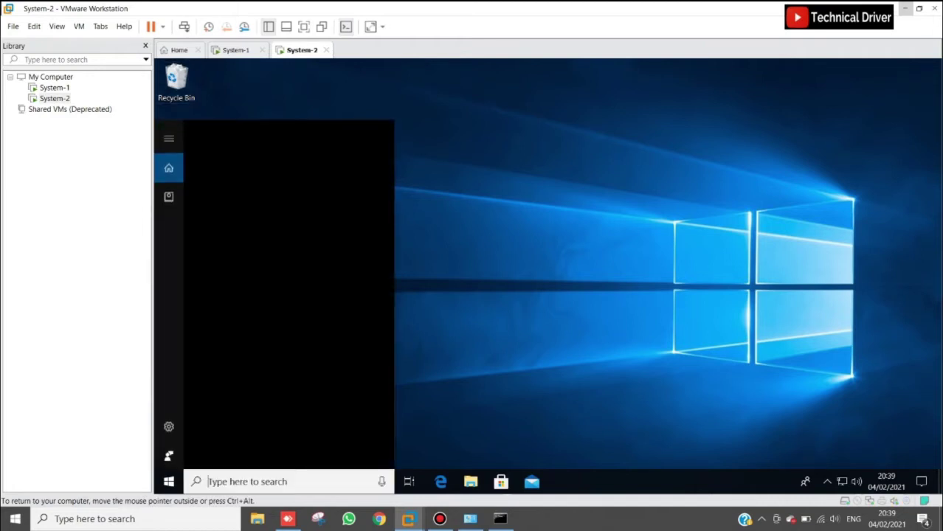
type("run")
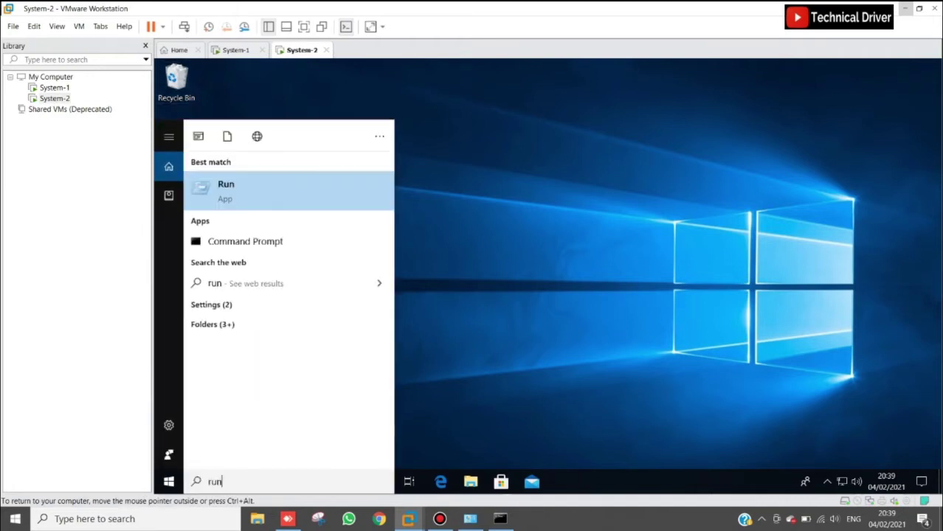
key("Return")
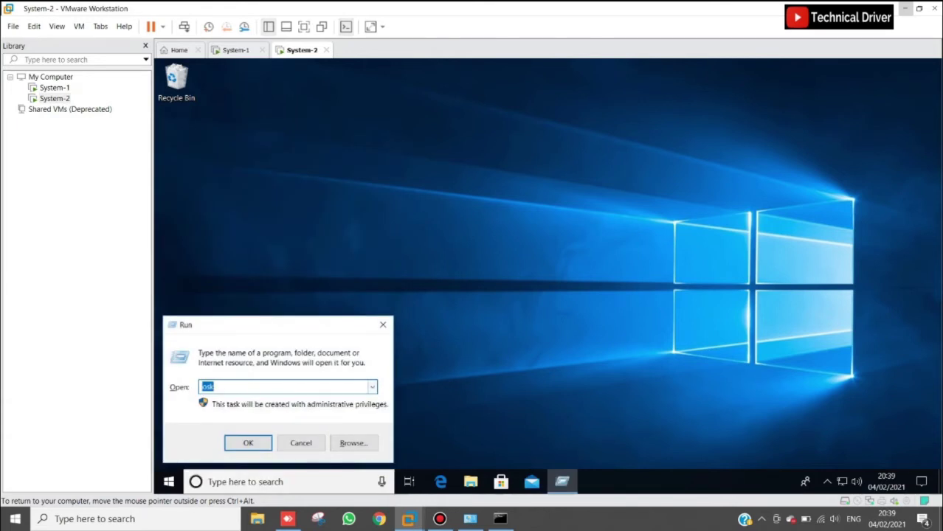
key("Return")
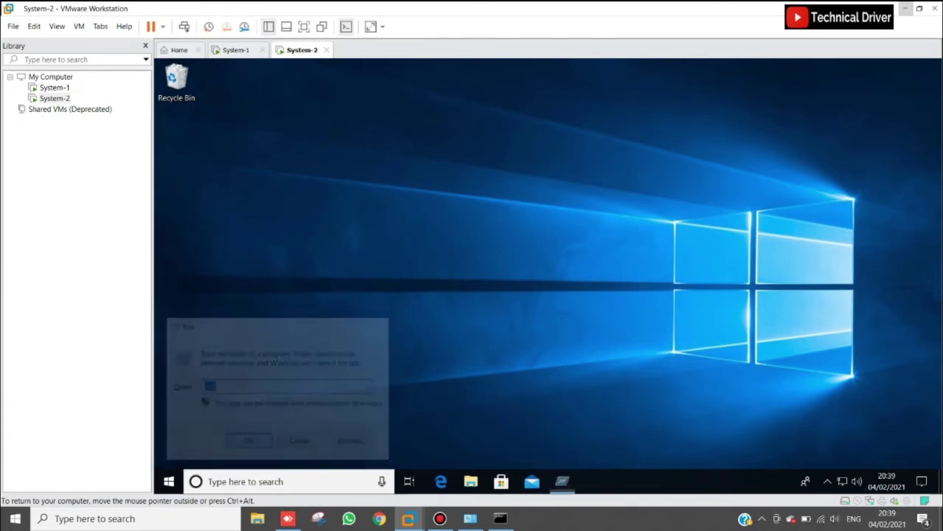
Bring up the Run dialog on System-2 and enter the first part of the network path, \\192.168
key("super")
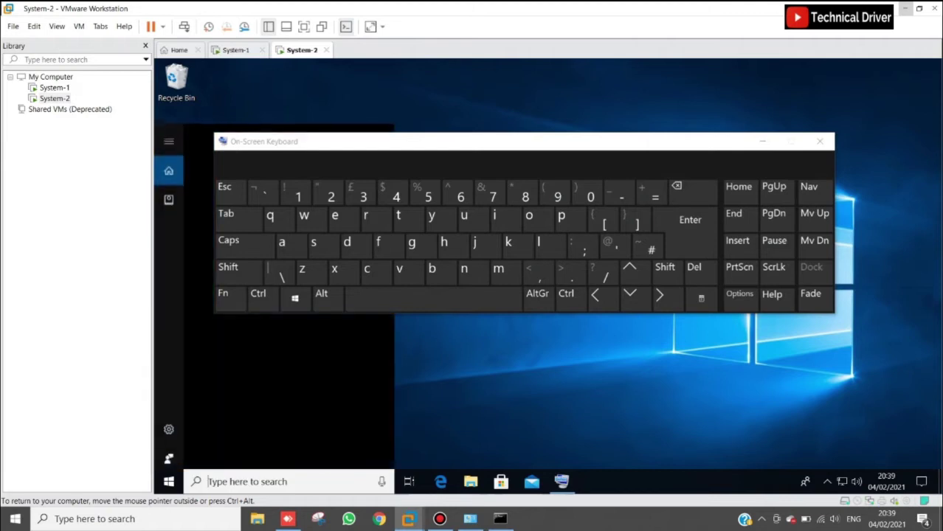
type("run")
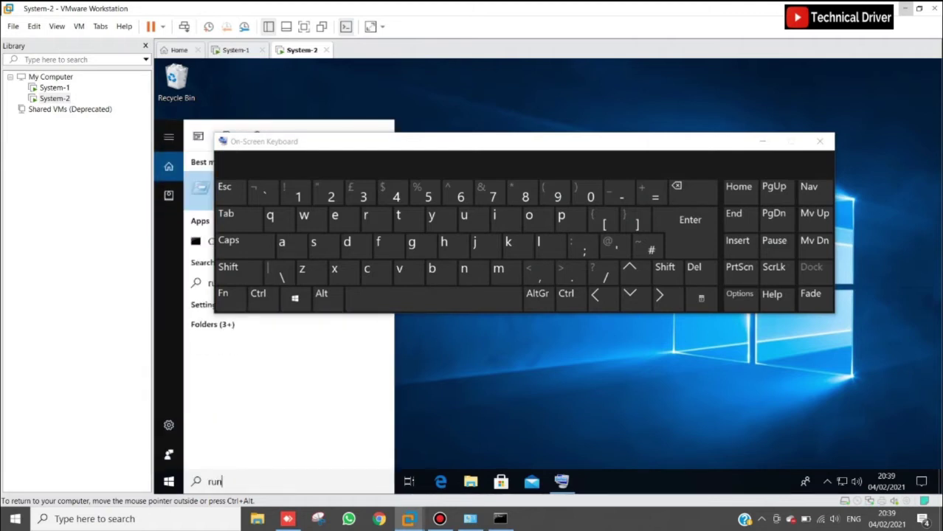
key("Return")
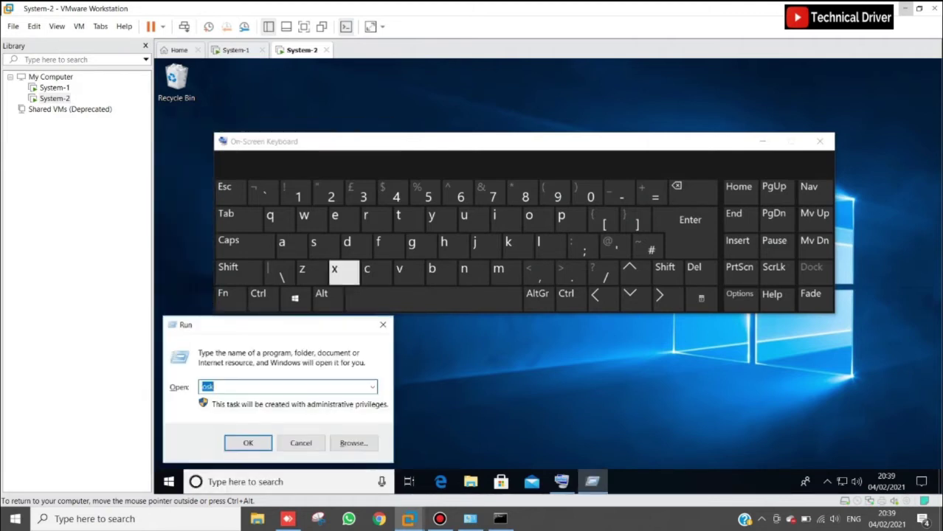
left_click(280, 273)
left_click(280, 273)
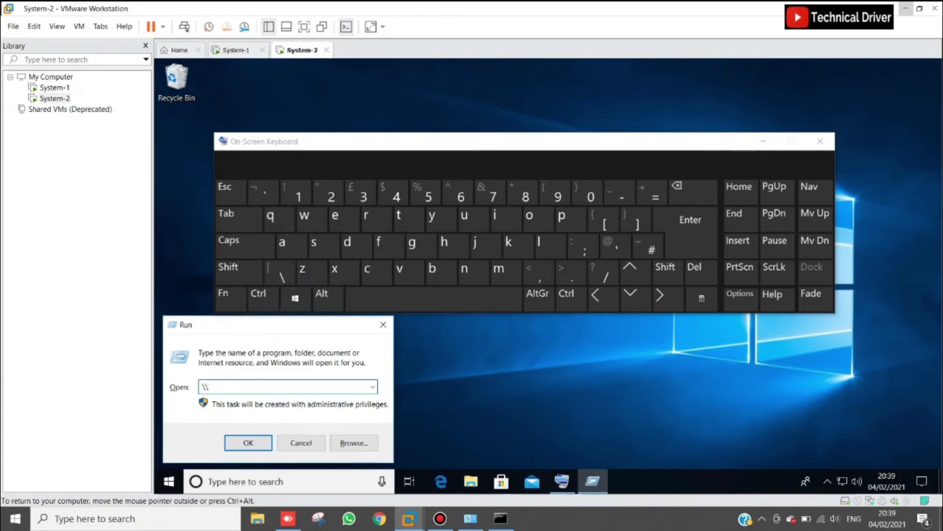
left_click(298, 195)
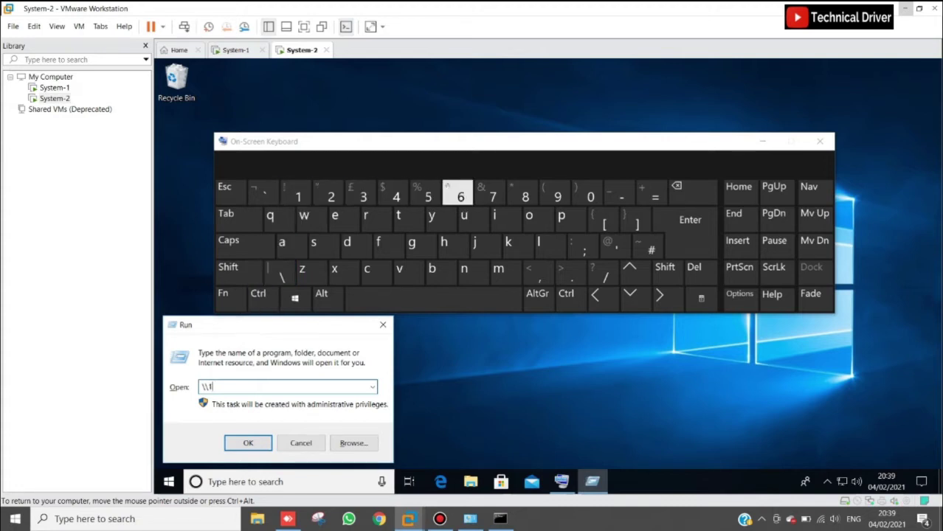
left_click(557, 193)
left_click(330, 194)
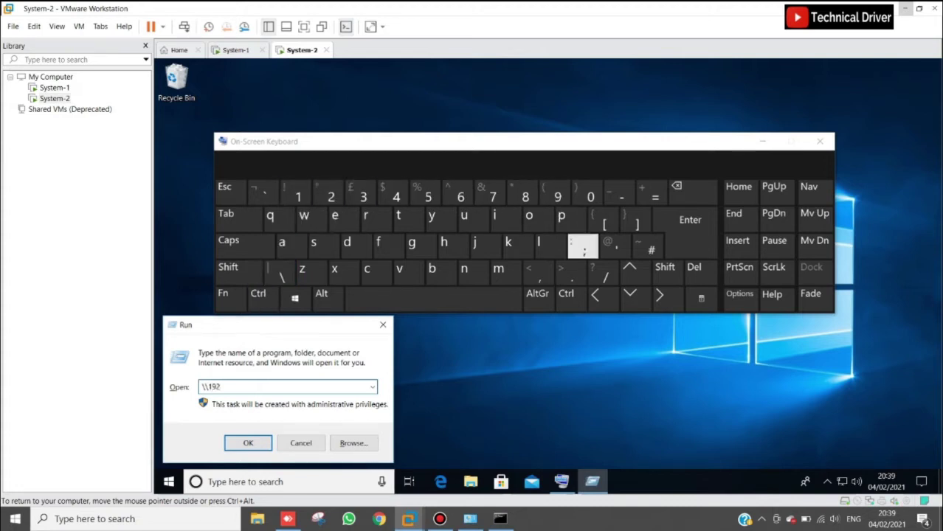
left_click(570, 273)
left_click(298, 195)
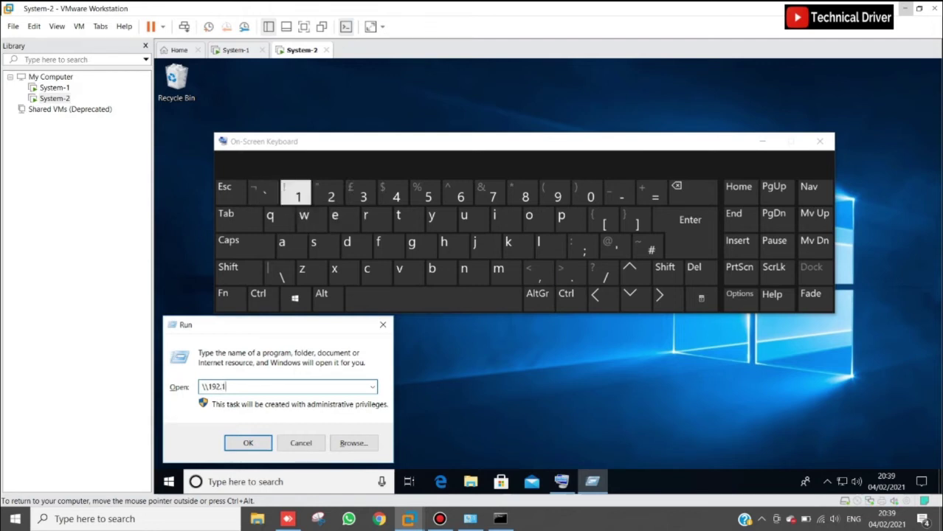
left_click(460, 194)
left_click(526, 193)
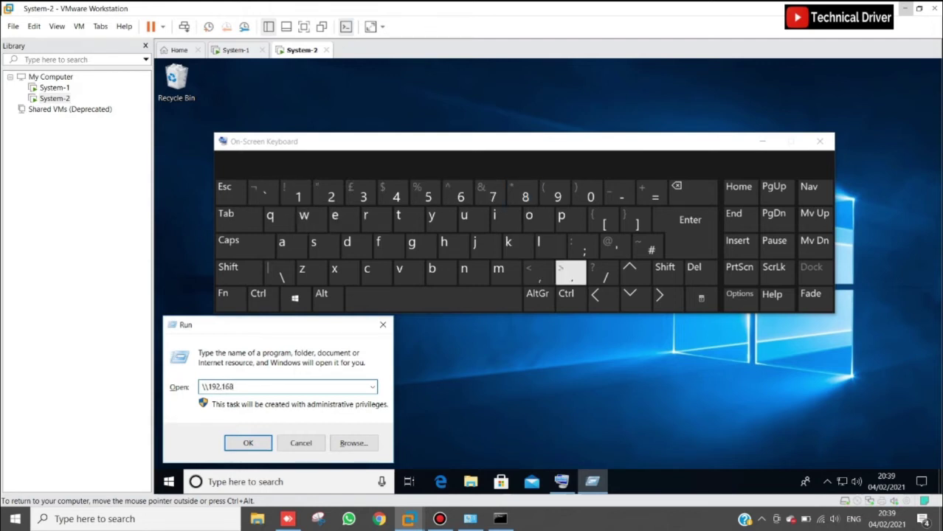
Check the host's IPv4 address, complete the path as \\192.168.56.1, open it, and minimize the on-screen keyboard
left_click(500, 519)
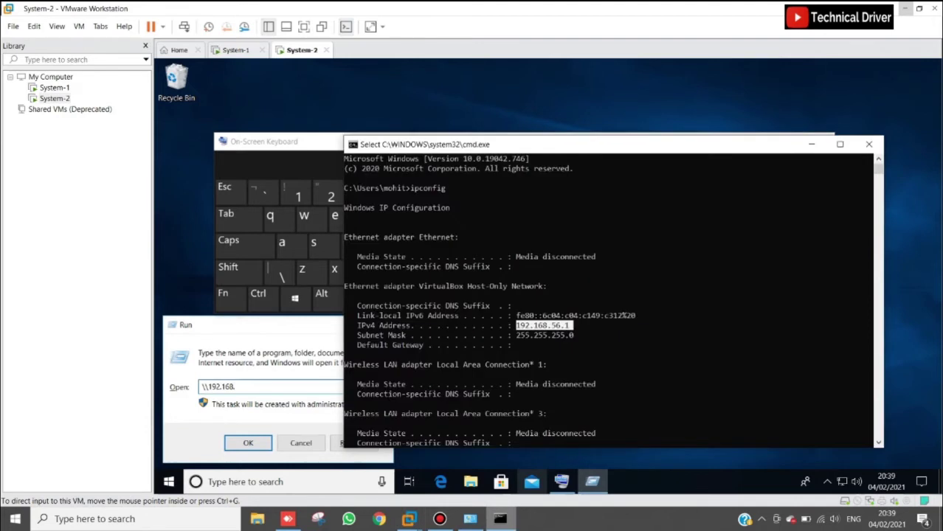
left_click(525, 461)
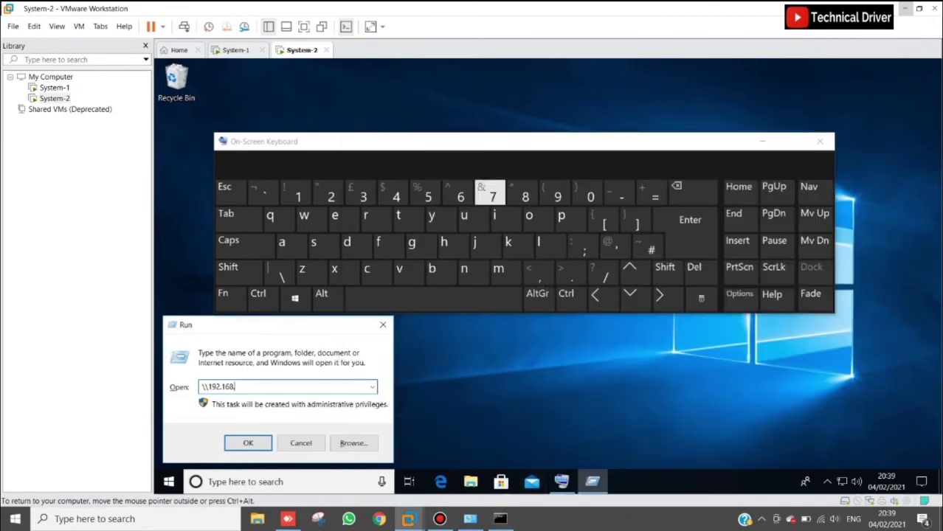
left_click(427, 194)
left_click(460, 193)
left_click(572, 272)
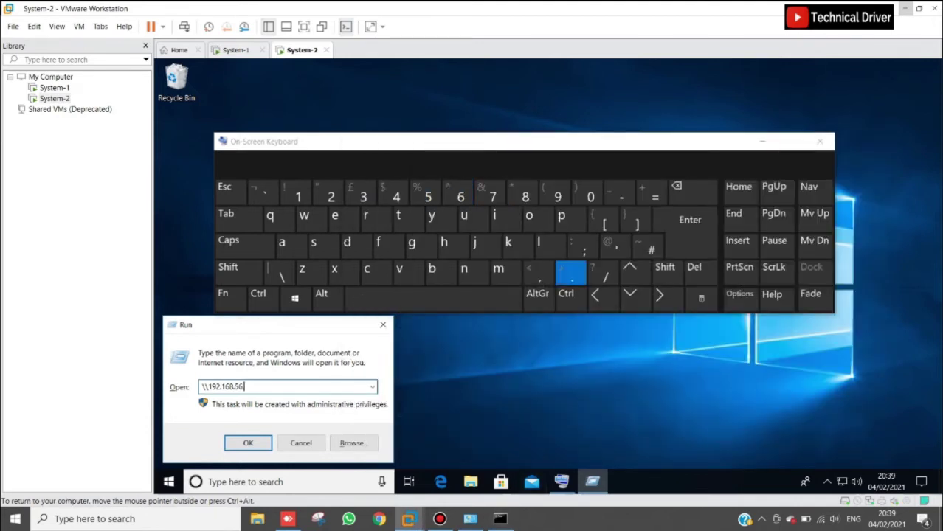
left_click(295, 194)
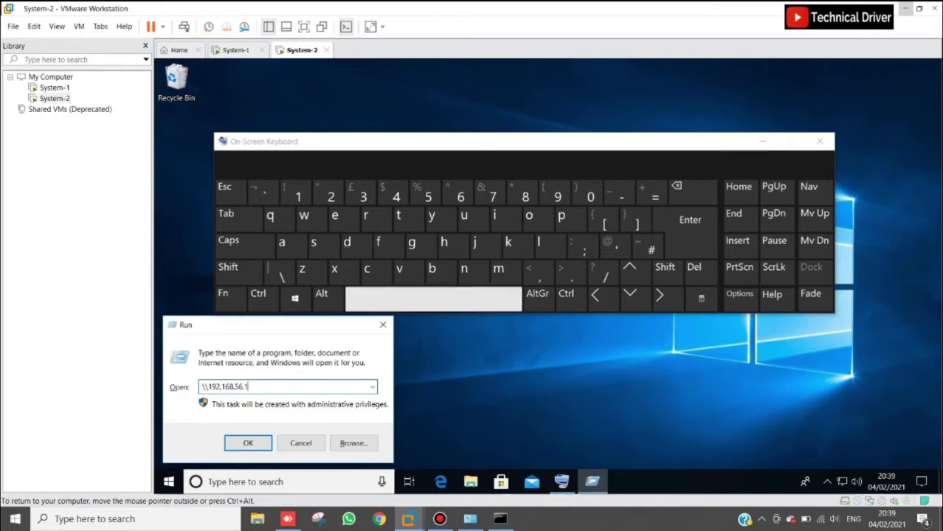
key("ctrl+a")
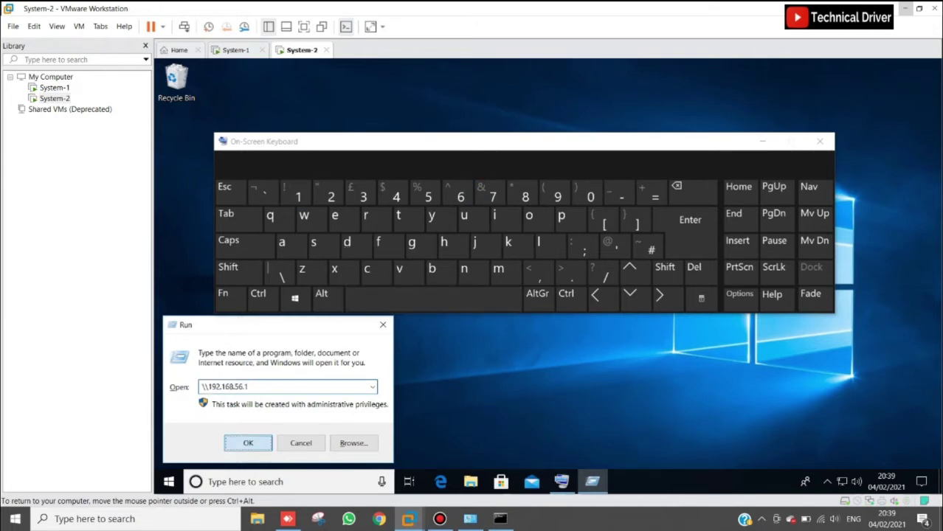
left_click(248, 443)
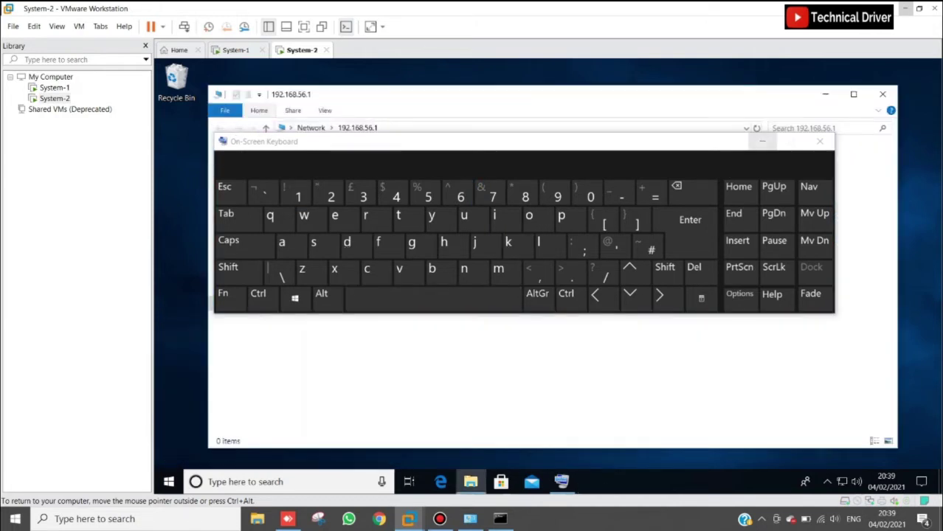
right_click(465, 212)
left_click(490, 261)
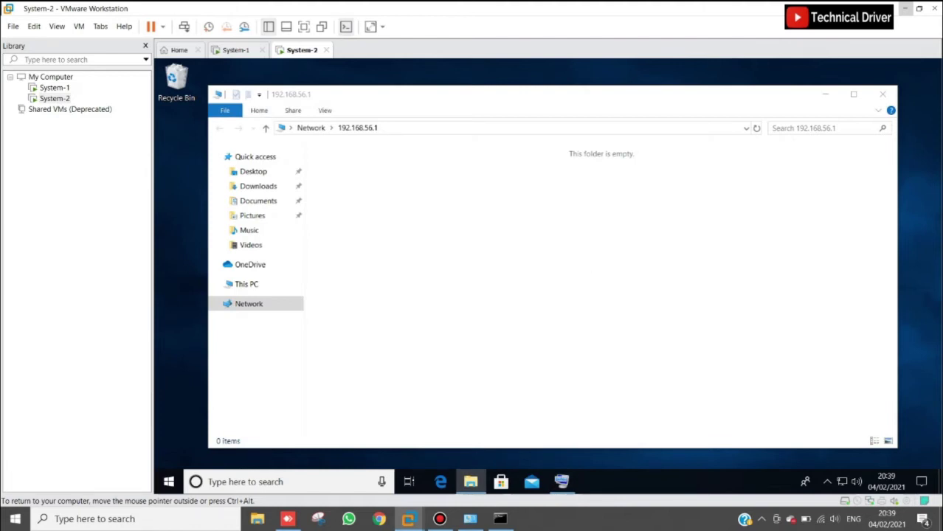
Search for and open Control Panel on System-2, and set its view to Small icons
left_click(244, 481)
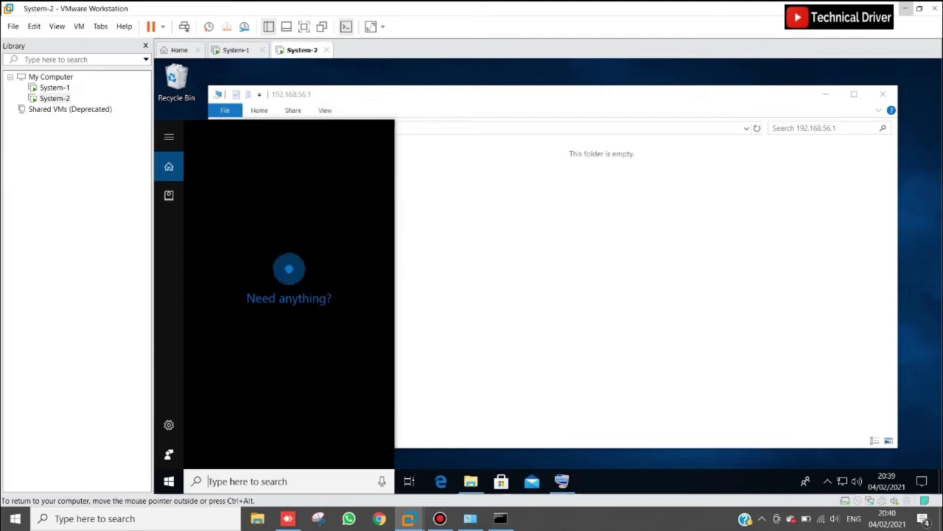
type("con")
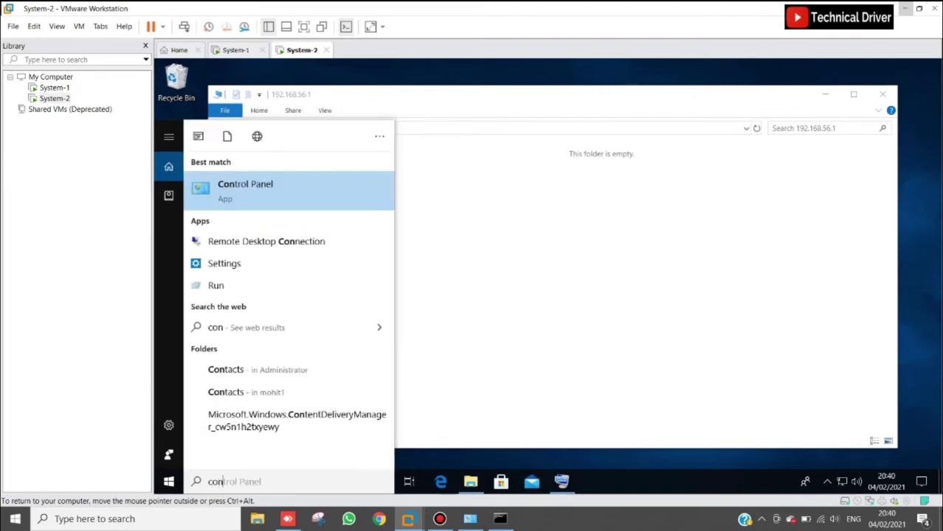
type("trol")
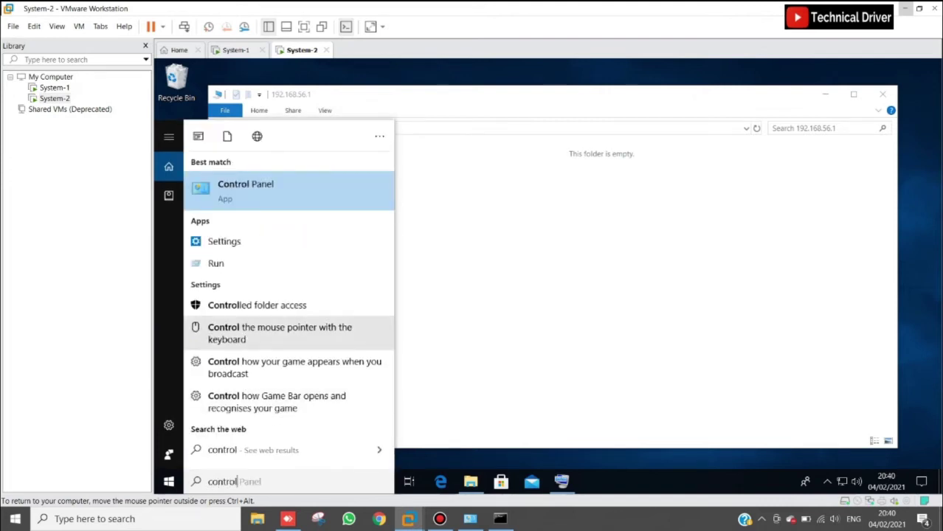
key("Return")
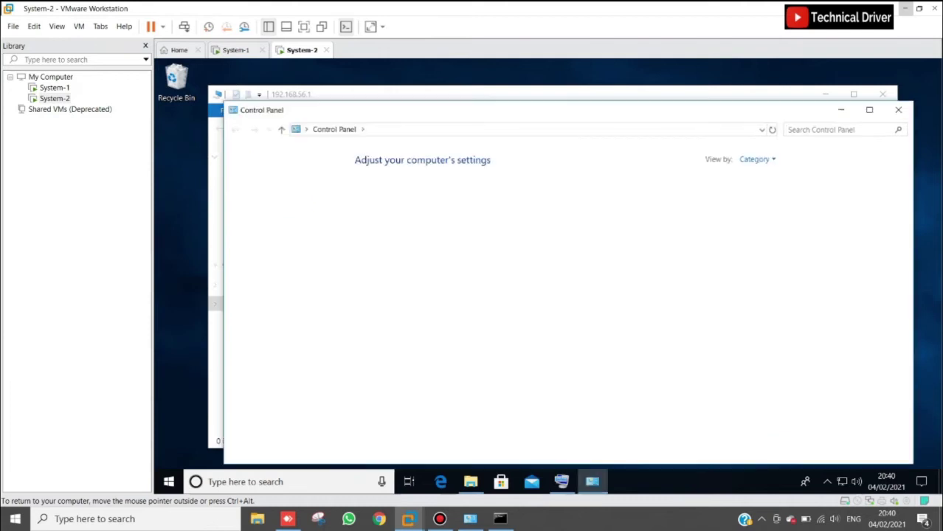
left_click(757, 160)
left_click(771, 201)
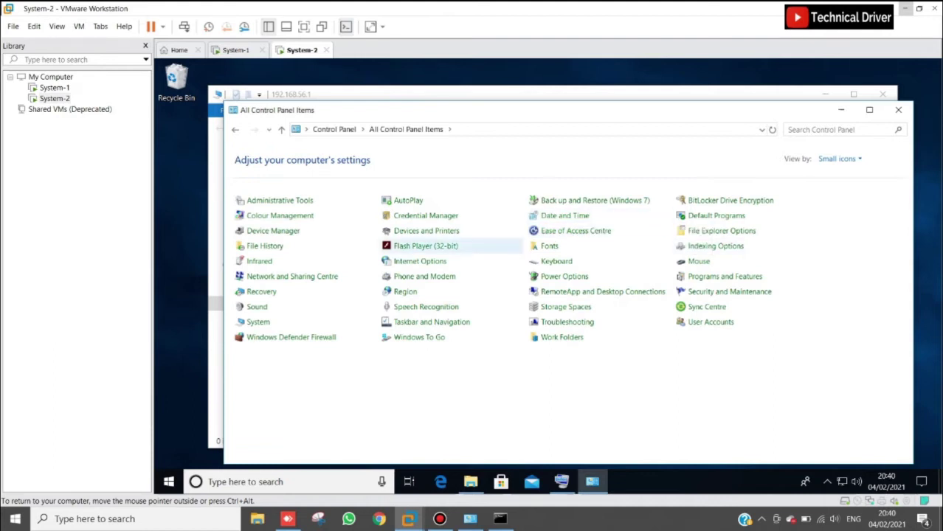
Open Devices and Printers and examine the list of printers installed on System-2
left_click(426, 230)
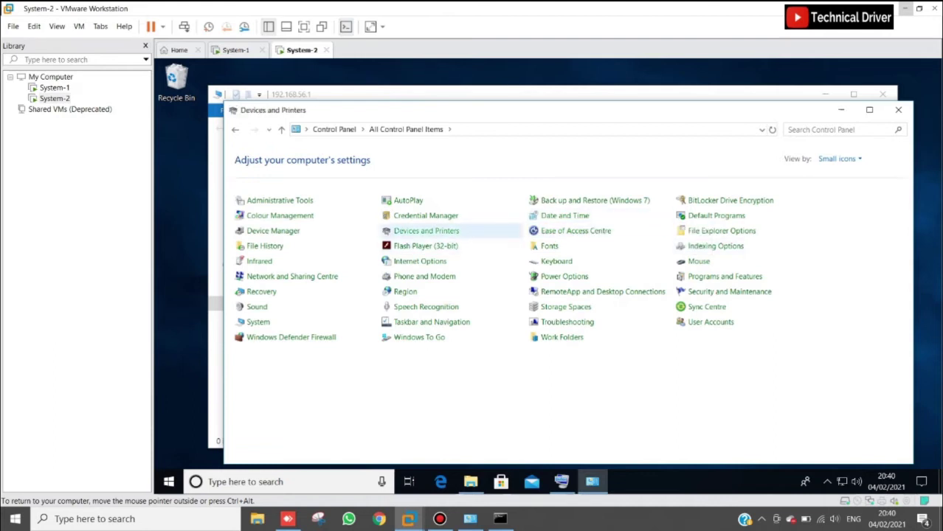
scroll(264, 265, "down", 1)
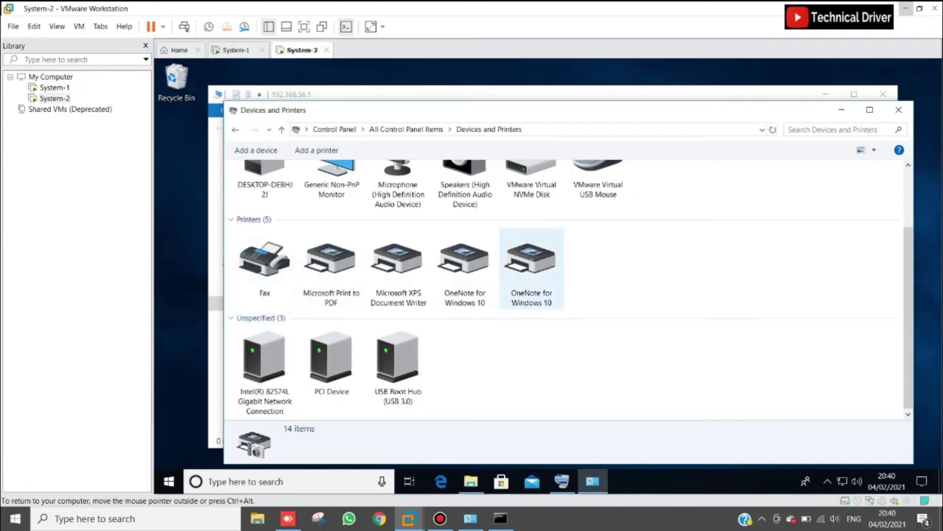
scroll(531, 269, "up", 1)
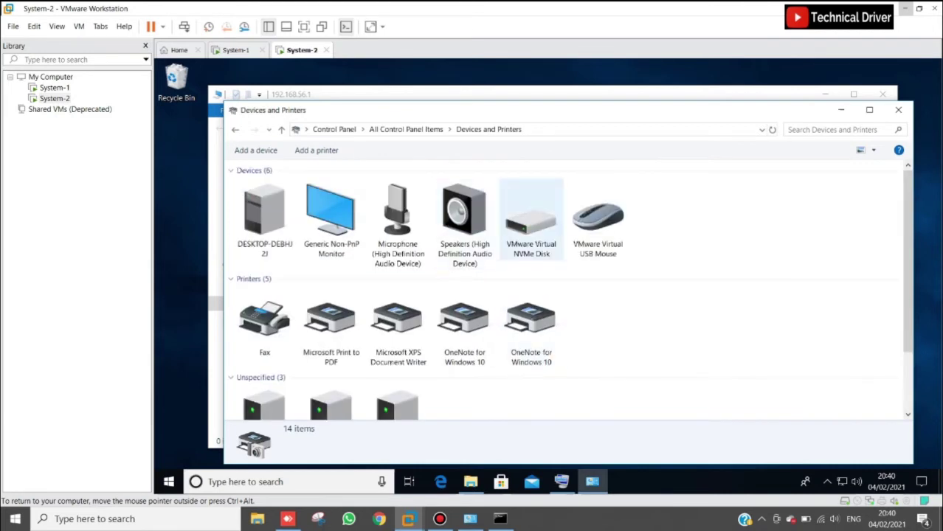
scroll(531, 318, "down", 1)
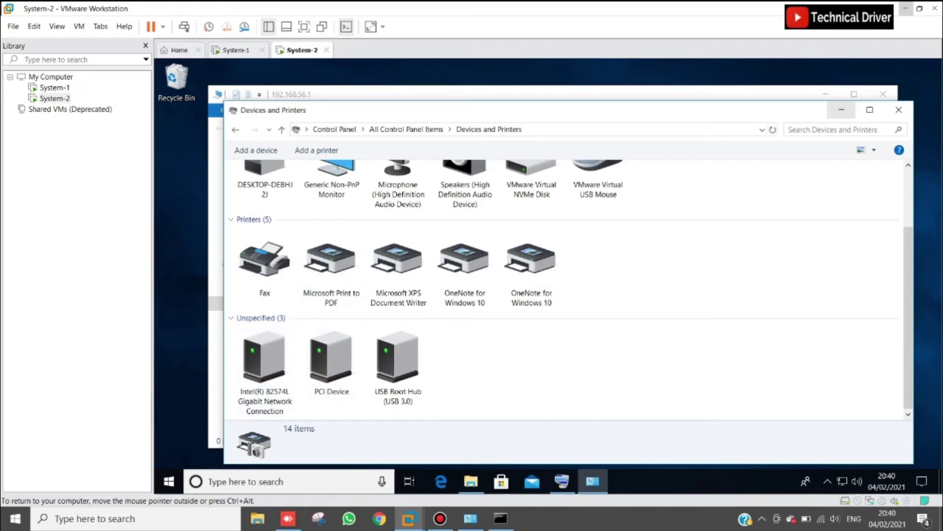
Open Devices and Printers from Control Panel on System-1 and compare its printer list with the one on System-2
left_click(235, 49)
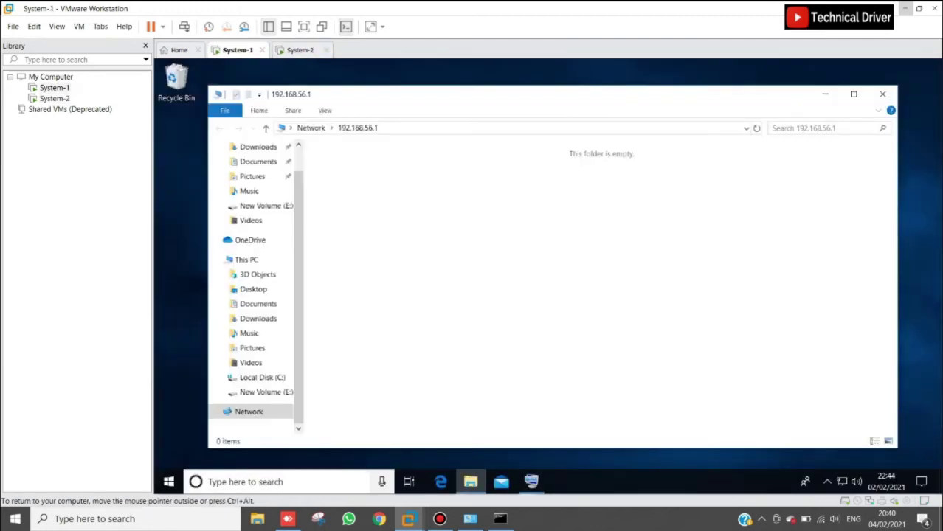
left_click(244, 482)
type("control")
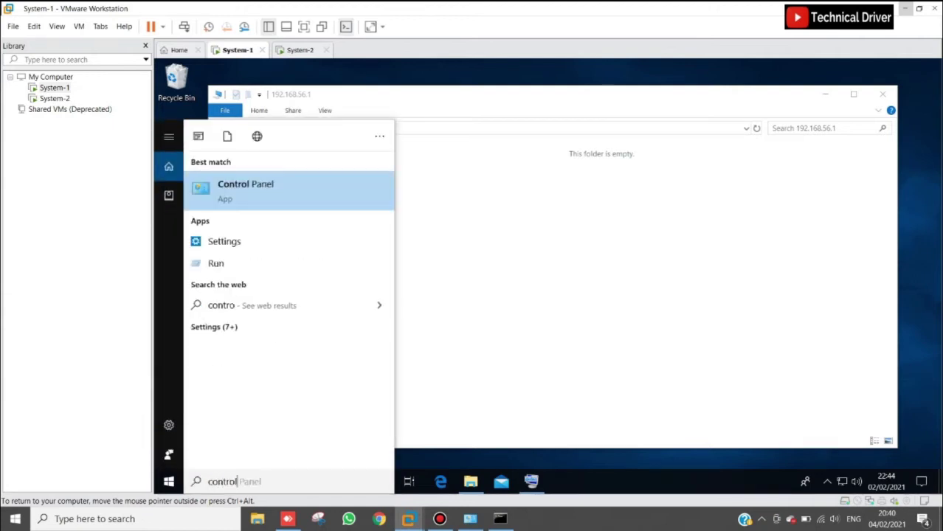
key("Return")
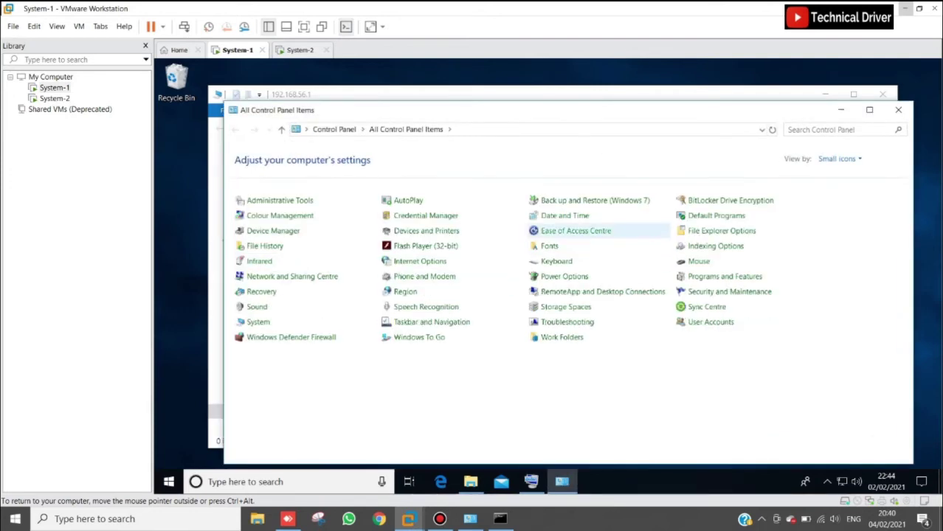
left_click(425, 230)
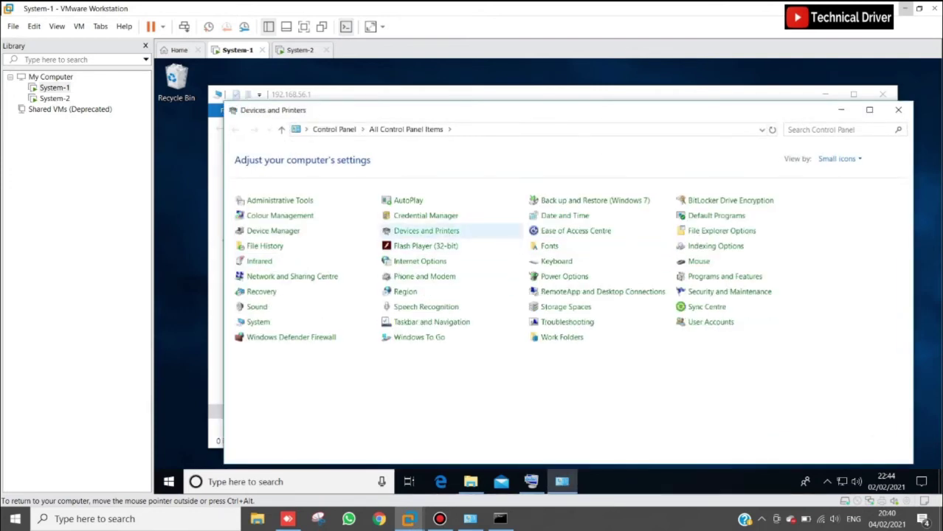
scroll(398, 266, "down", 2)
left_click(301, 50)
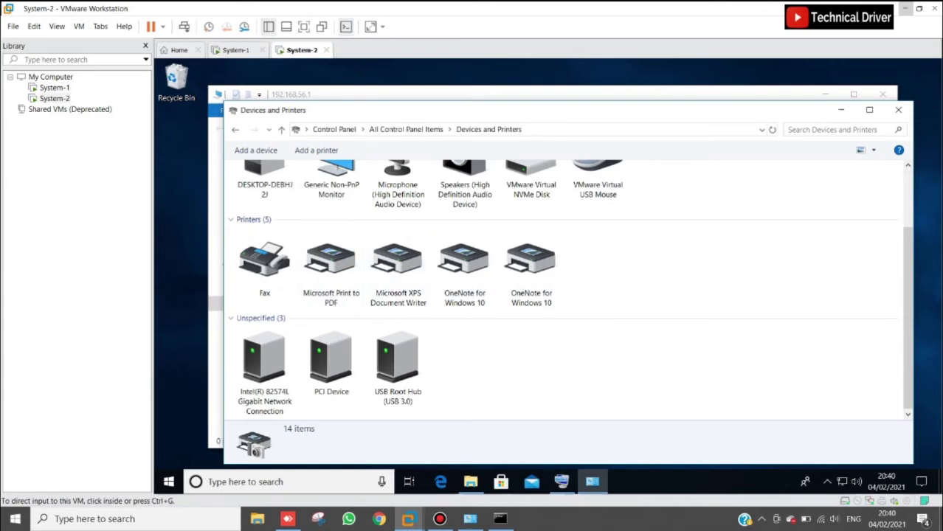
left_click(236, 51)
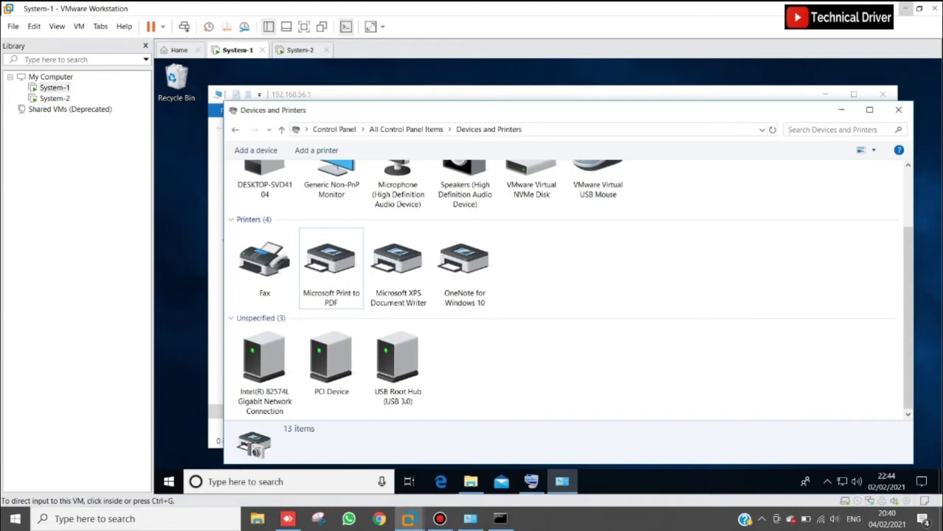
Switch to the host's Devices and Printers window and open the sharing properties of the HP LaserJet Pro MFP M128fw
left_click(409, 519)
mouse_move(470, 518)
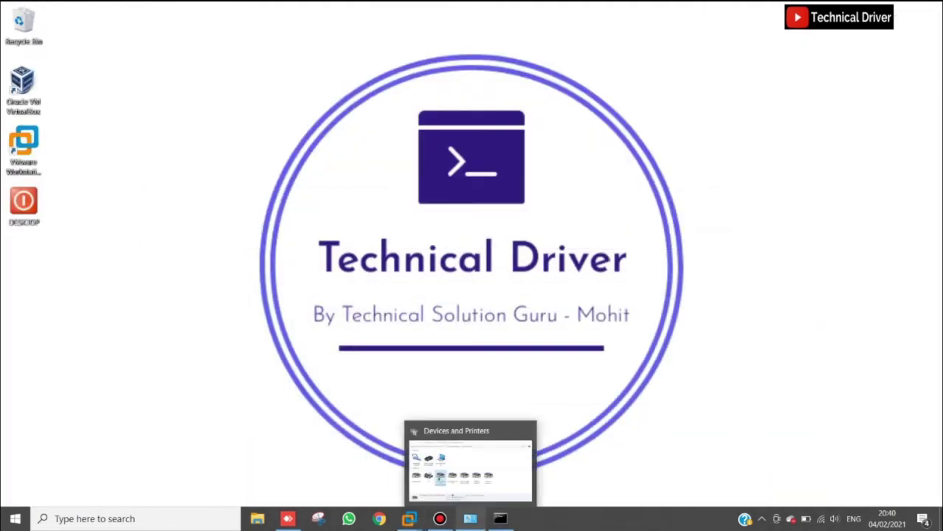
left_click(470, 519)
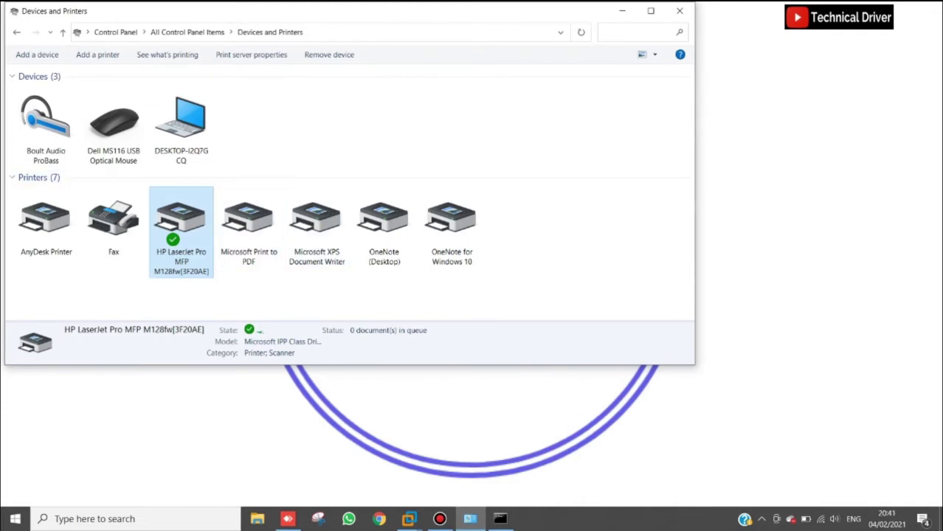
key("Return")
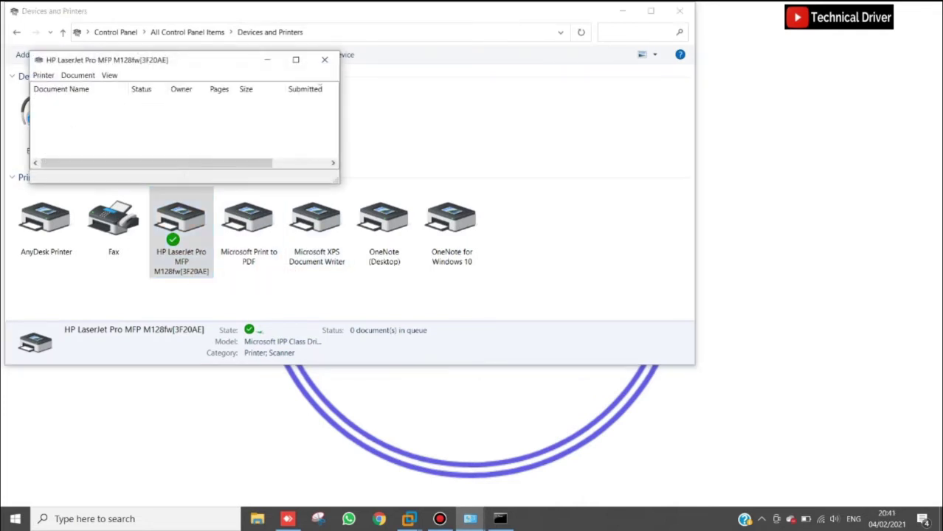
left_click(43, 75)
left_click(63, 194)
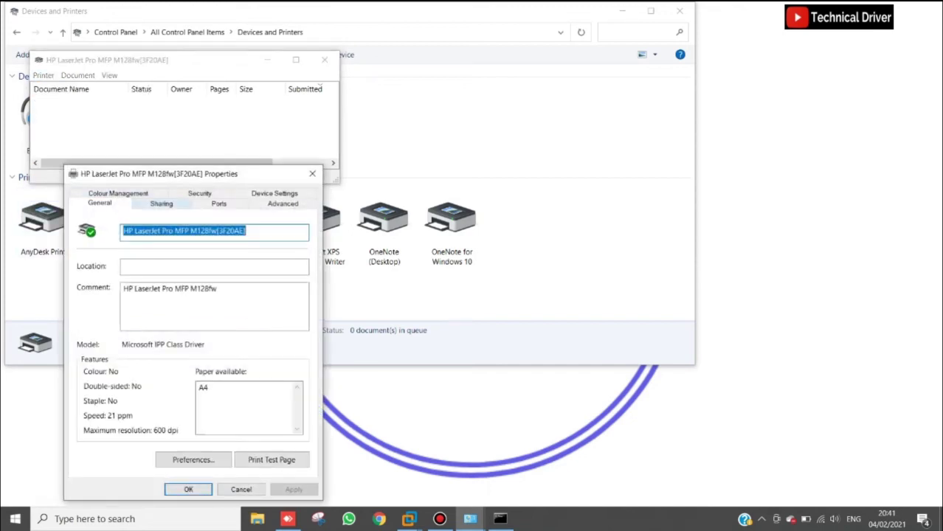
left_click(161, 203)
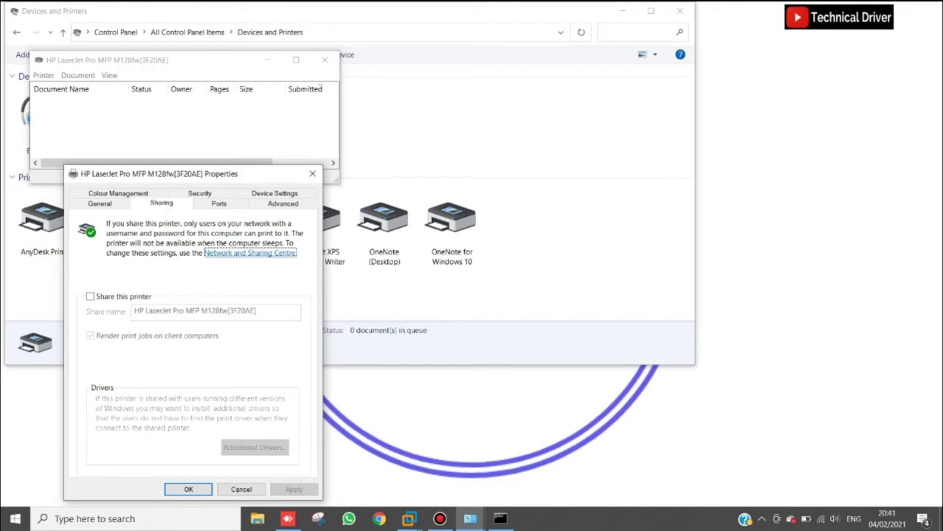
Share the HP LaserJet printer under the share name Technical Driver Printer and apply the change
left_click(90, 296)
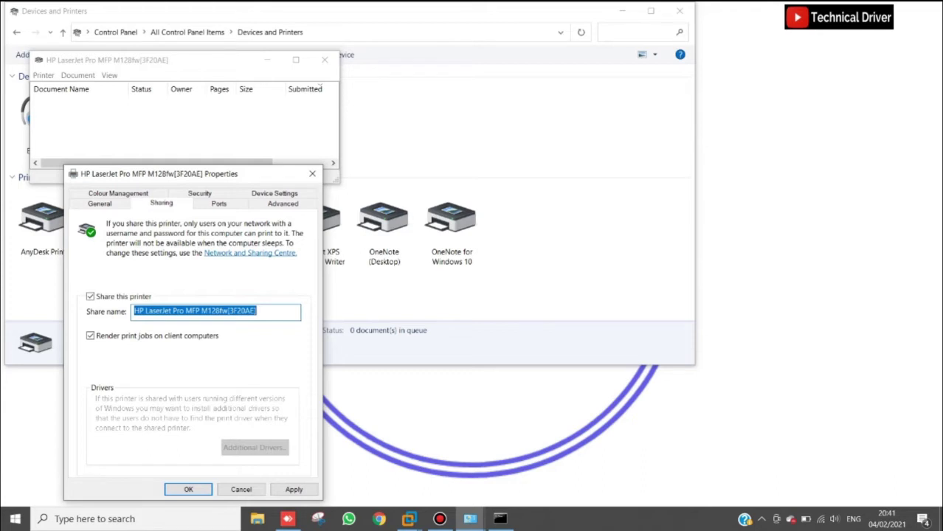
type("Technical Driver Printer")
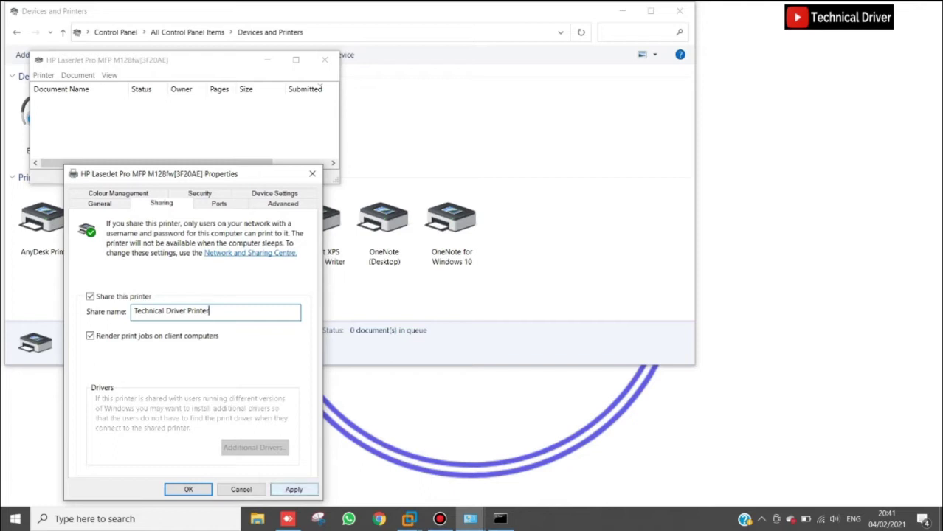
key("alt+a")
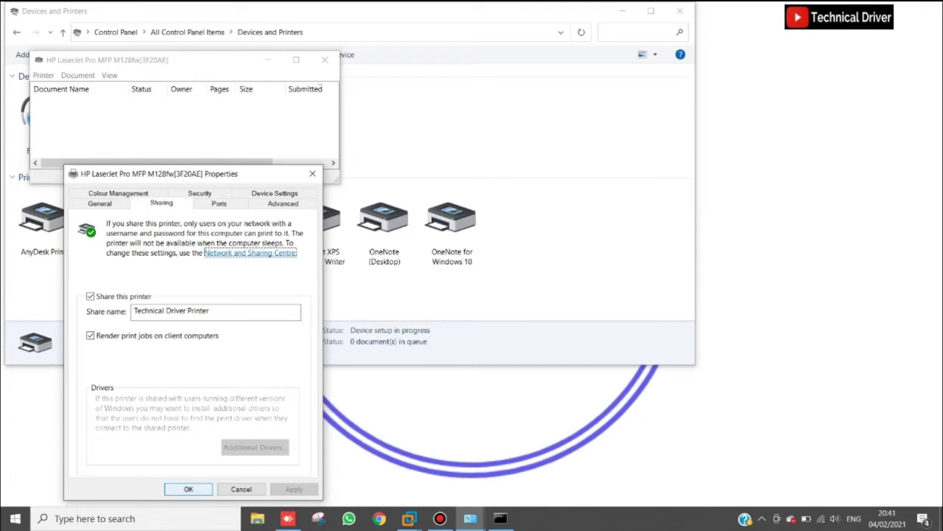
key("Return")
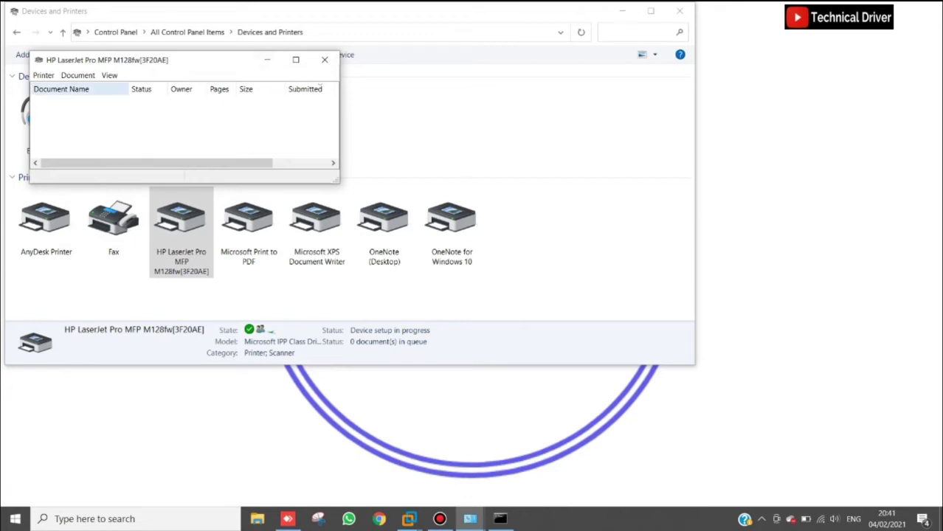
Close the HP LaserJet's print queue window and refresh the host's Devices and Printers list
left_click(43, 76)
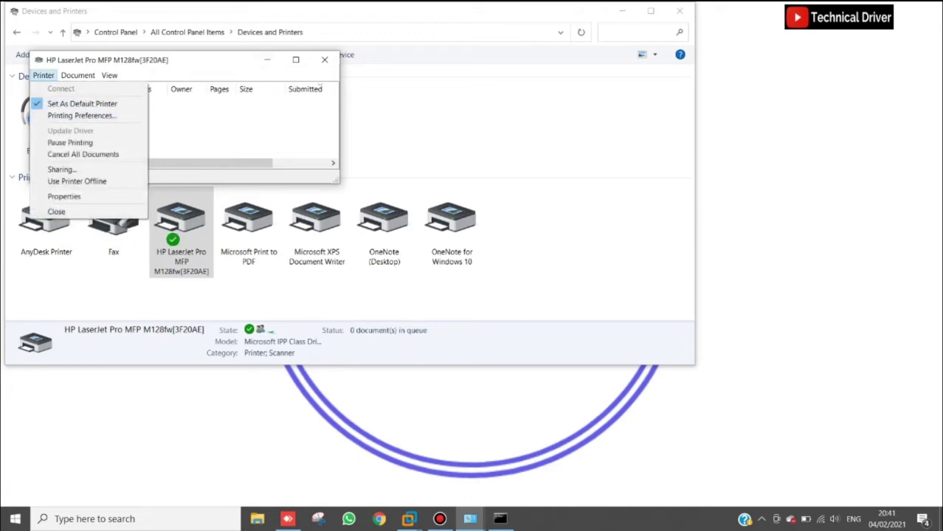
left_click(324, 59)
right_click(556, 225)
left_click(589, 275)
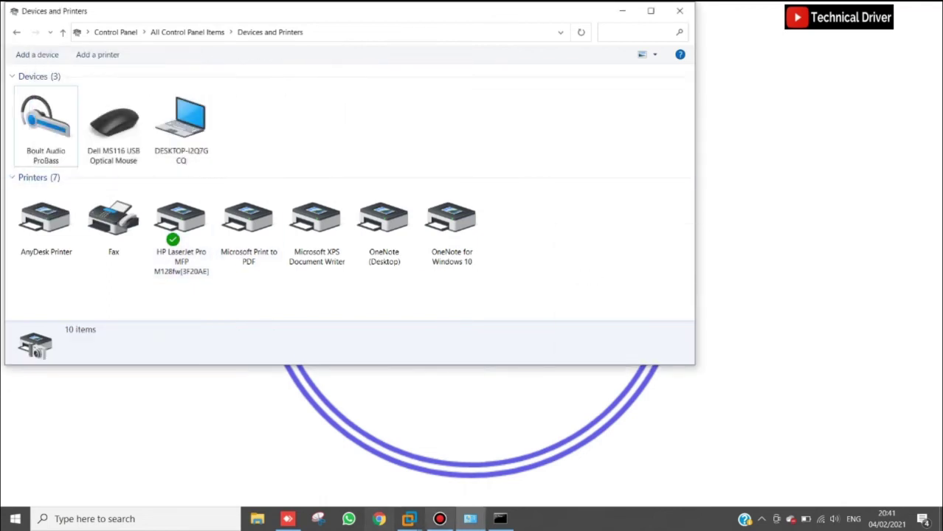
Switch back to System-1 in VMware Workstation and close its Devices and Printers and 192.168.56.1 windows
mouse_move(408, 518)
left_click(412, 453)
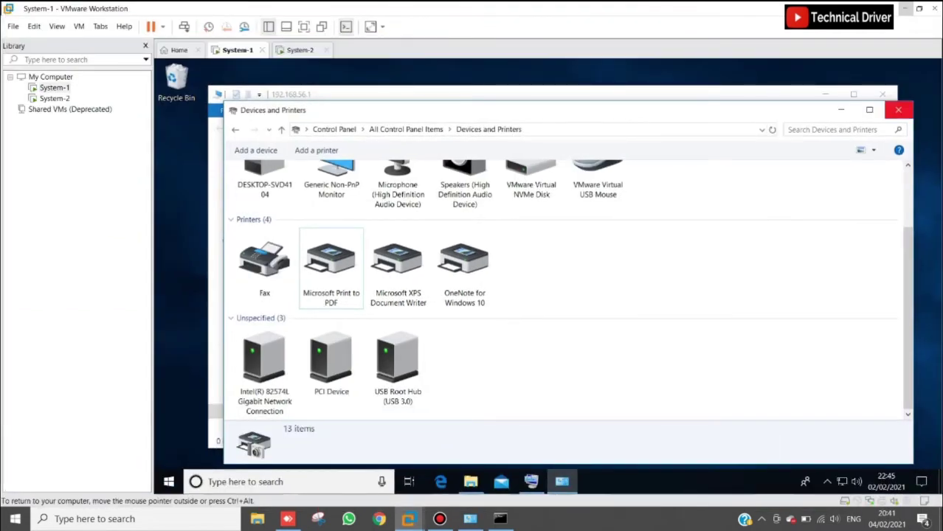
left_click(898, 110)
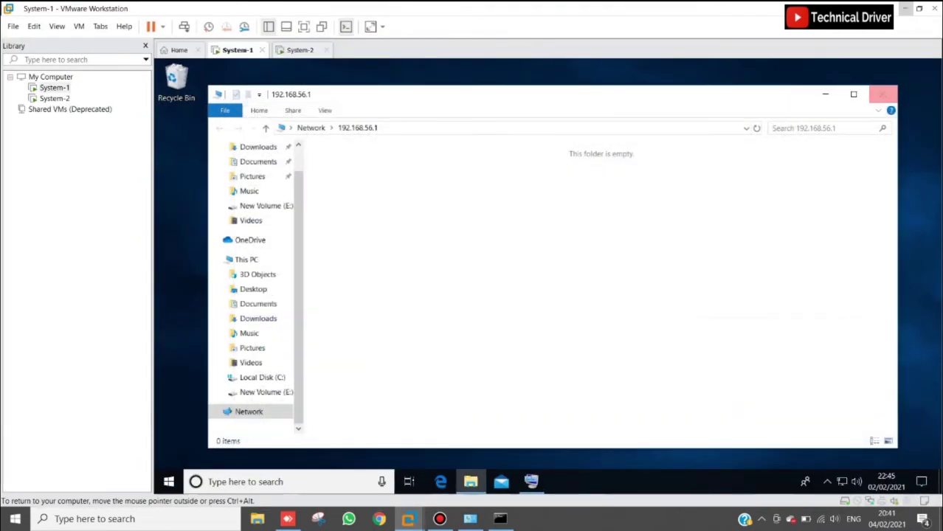
left_click(882, 94)
Search for the Run dialog on System-1 and open the network path \\192.168.56.1 from it
left_click(287, 481)
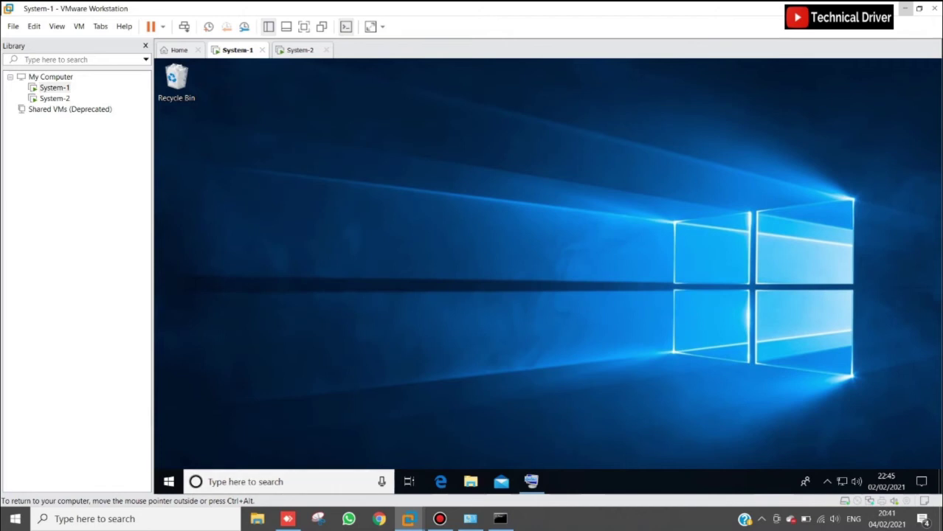
type("run")
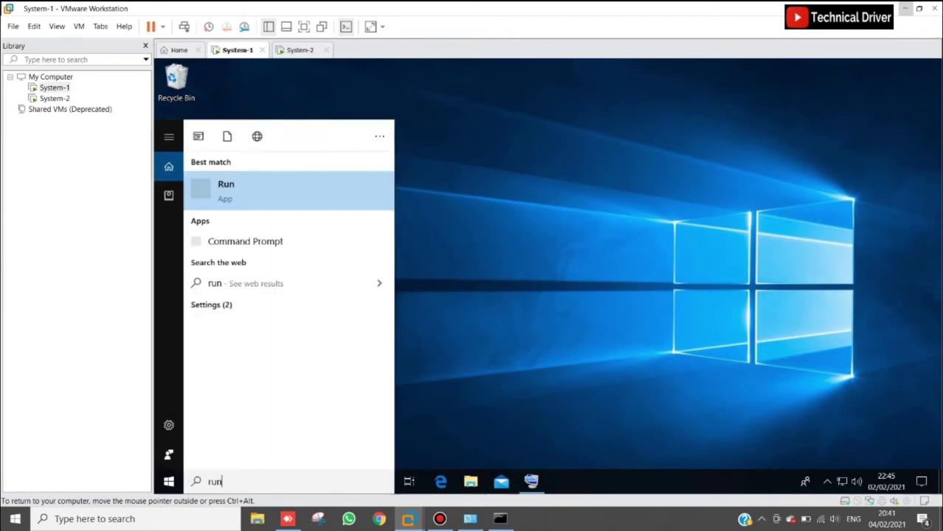
key("Return")
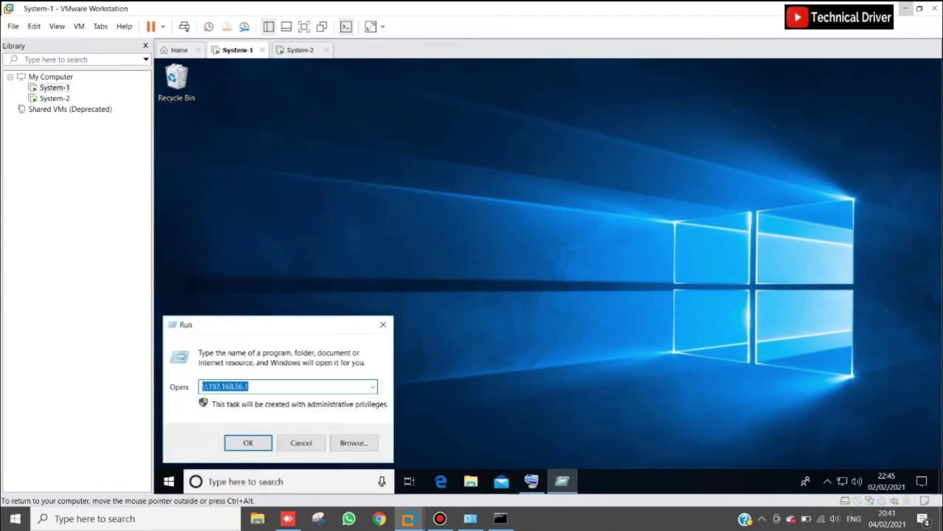
key("Return")
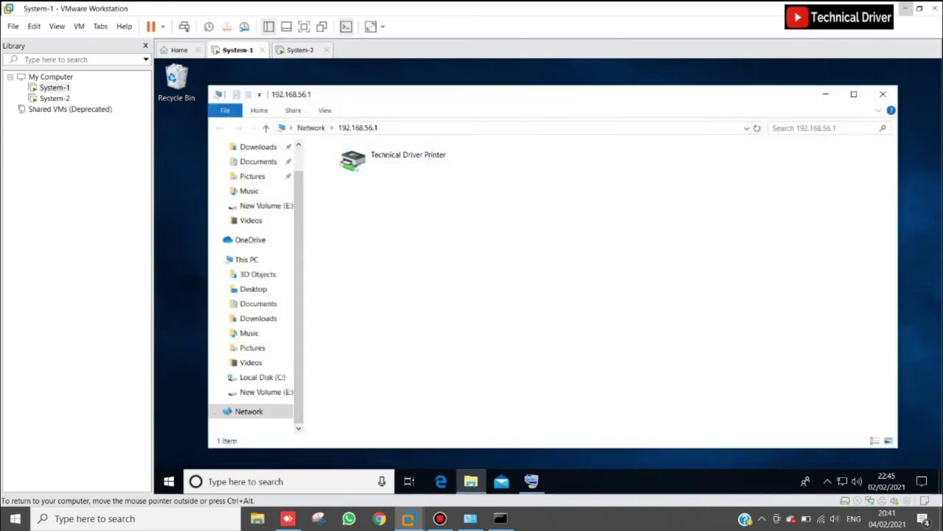
Connect System-1 to the shared Technical Driver Printer, then refresh and close the network folder
left_click(391, 160)
right_click(390, 164)
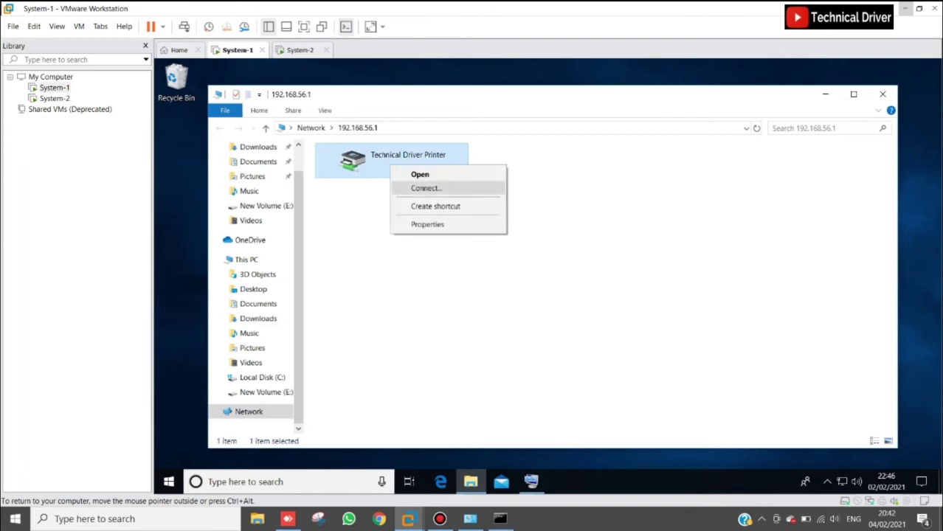
left_click(426, 188)
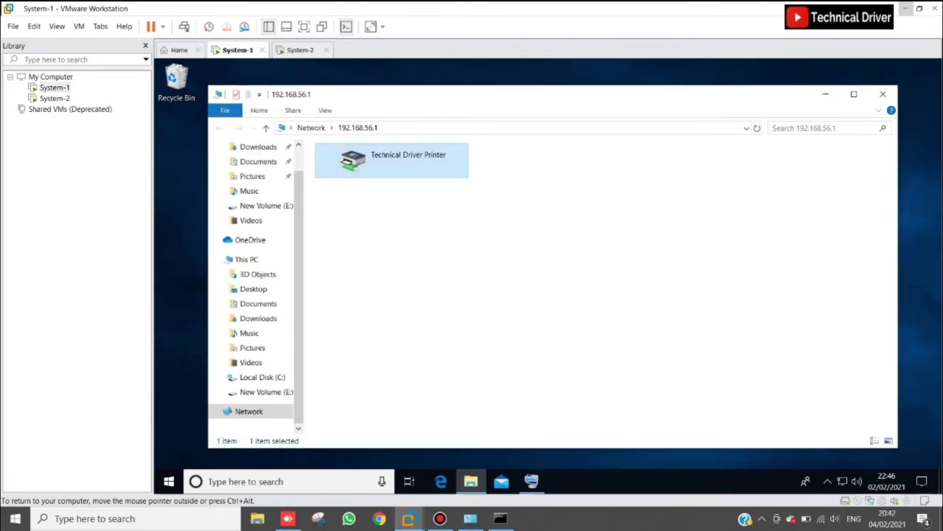
right_click(419, 216)
left_click(450, 264)
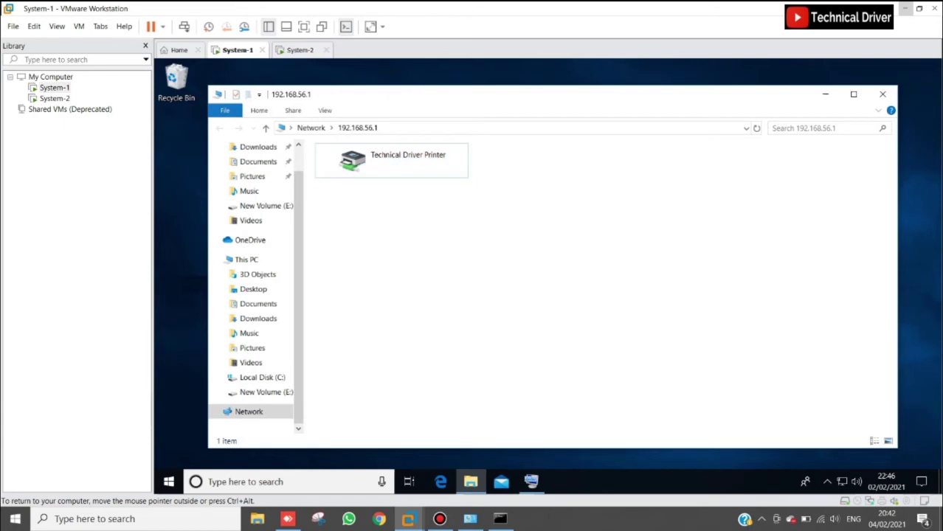
left_click(883, 93)
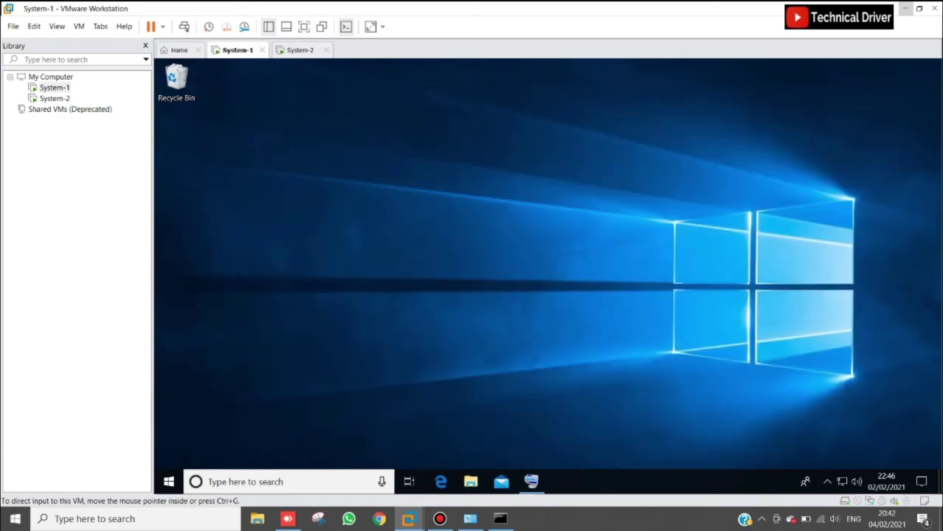
Close the open windows on System-2 and reopen the network path \\192.168.56.1 through the Run dialog
left_click(302, 49)
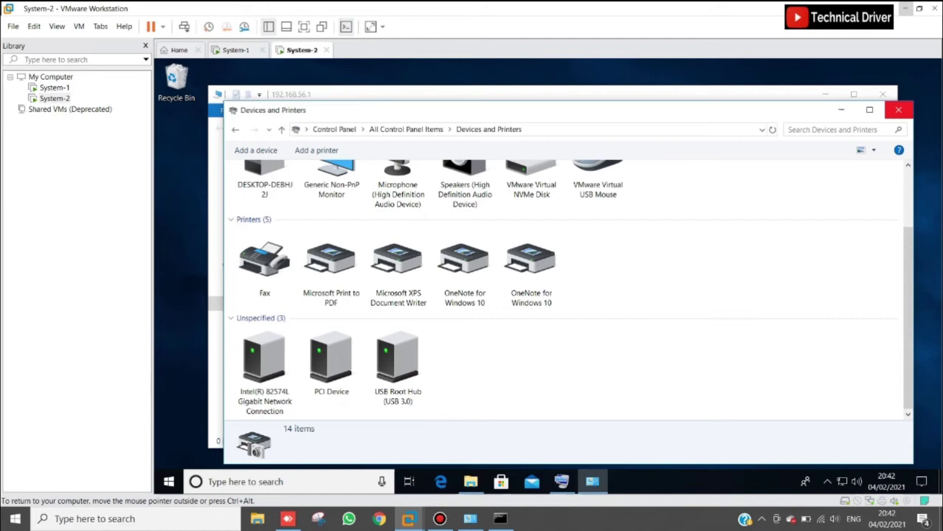
left_click(898, 109)
left_click(882, 94)
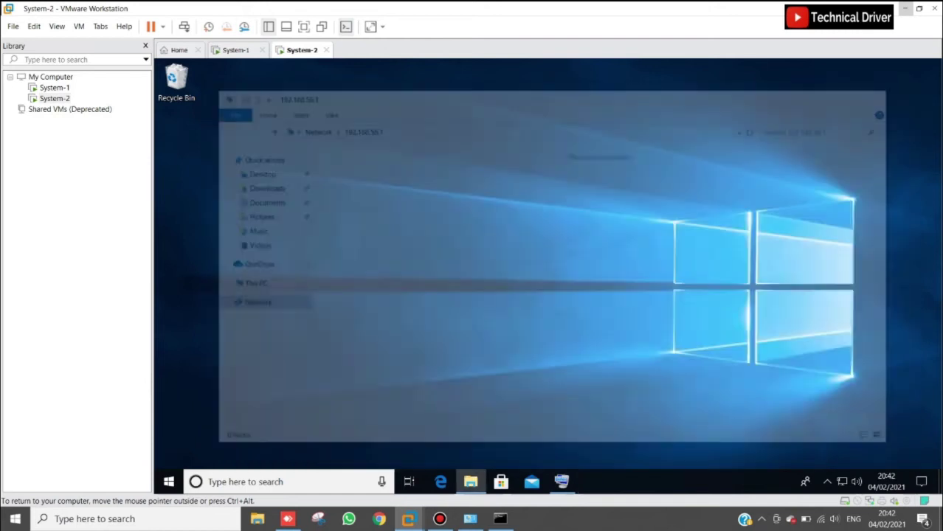
left_click(246, 482)
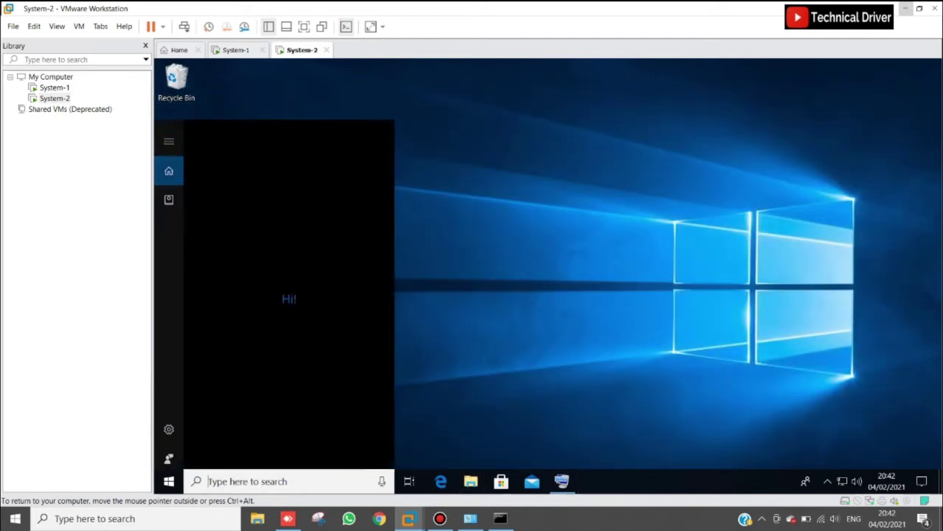
type("run")
key("Return")
key("Return")
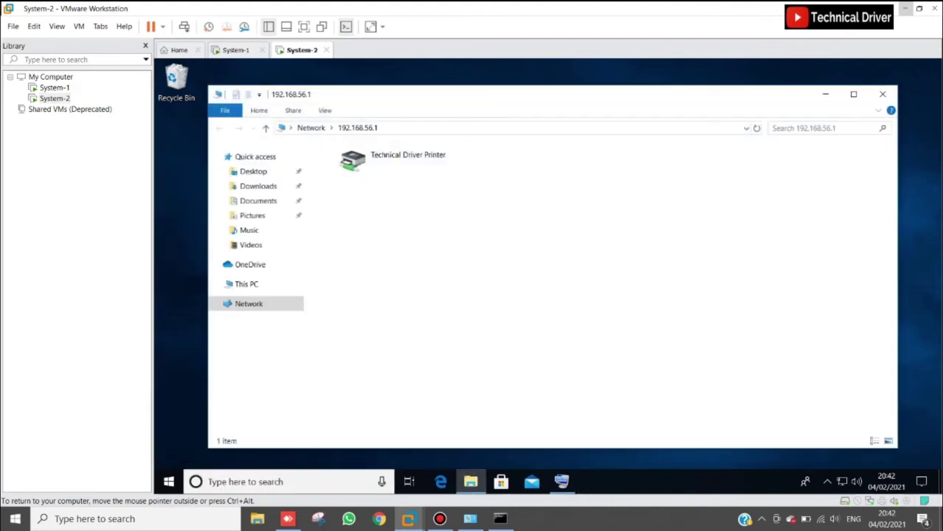
Connect System-2 to the shared Technical Driver Printer and close the network folder
right_click(402, 161)
left_click(436, 185)
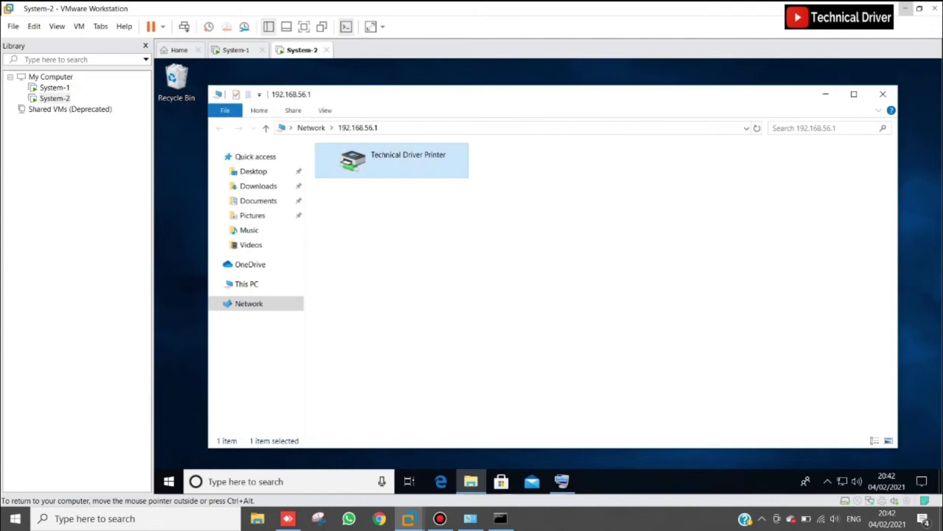
left_click(882, 94)
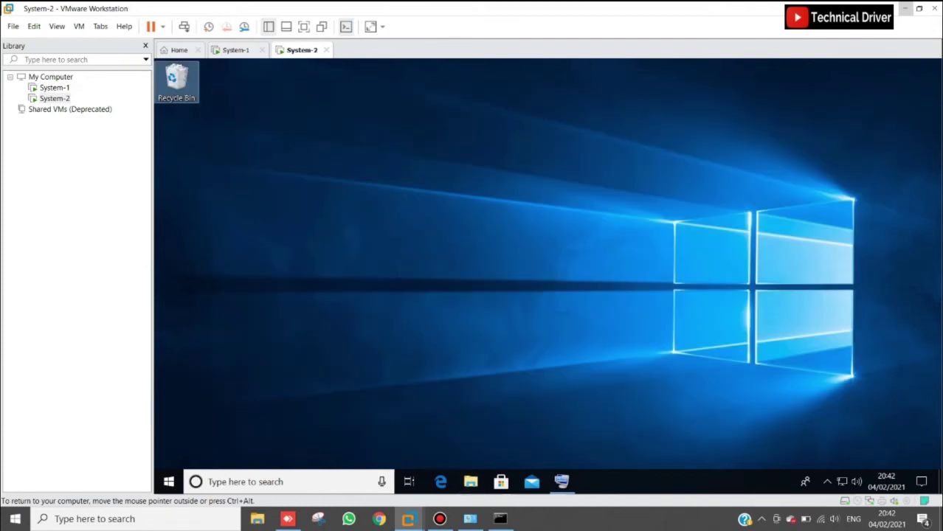
Search for Control Panel on System-2 and open Devices and Printers from it
left_click(288, 482)
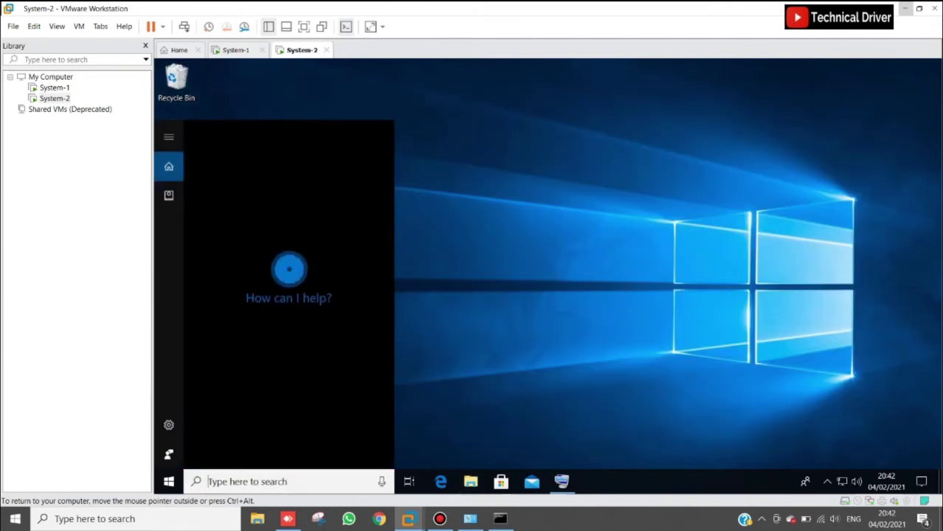
type("control")
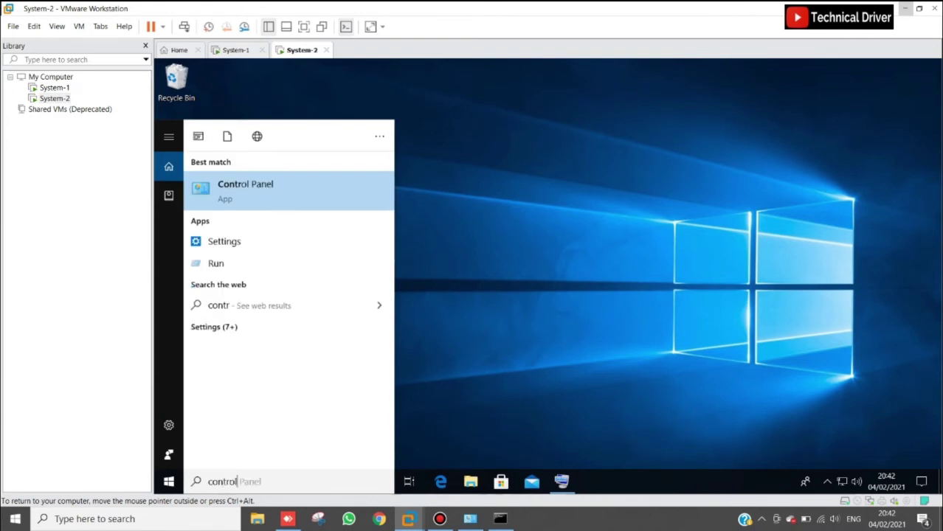
key("Return")
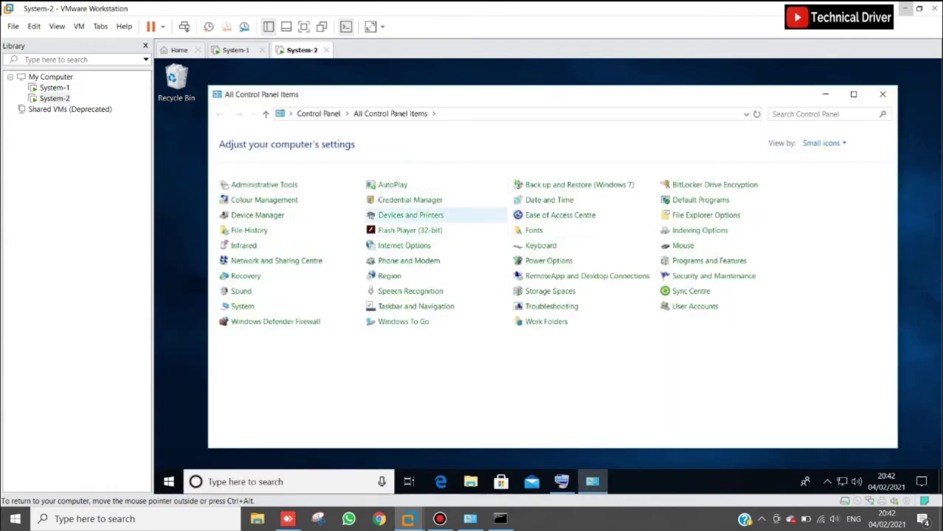
left_click(411, 215)
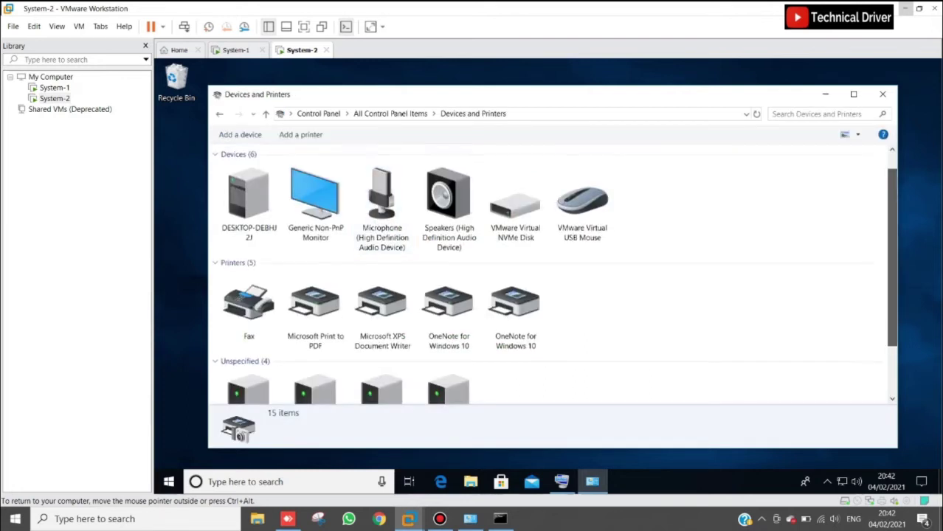
Refresh System-2's device list and select the HP LaserJet from 192.168.56.1 to check its status
scroll(553, 273, "down", 2)
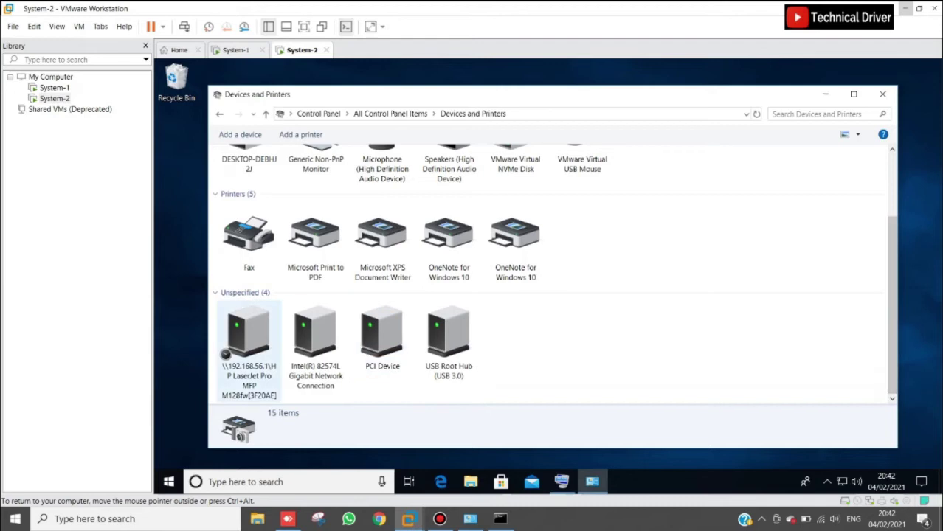
right_click(639, 327)
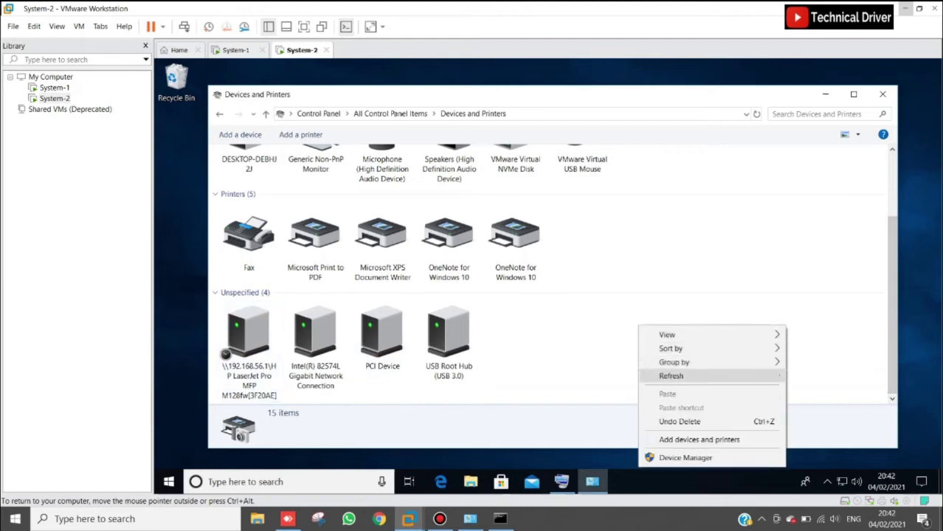
left_click(672, 377)
left_click(248, 334)
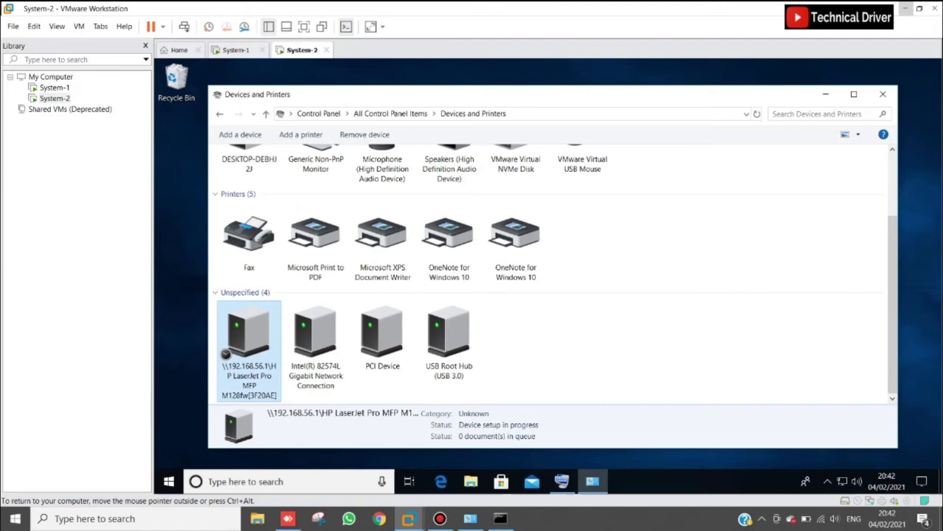
Switch to System-1, search for Control Panel and open Devices and Printers there
left_click(236, 49)
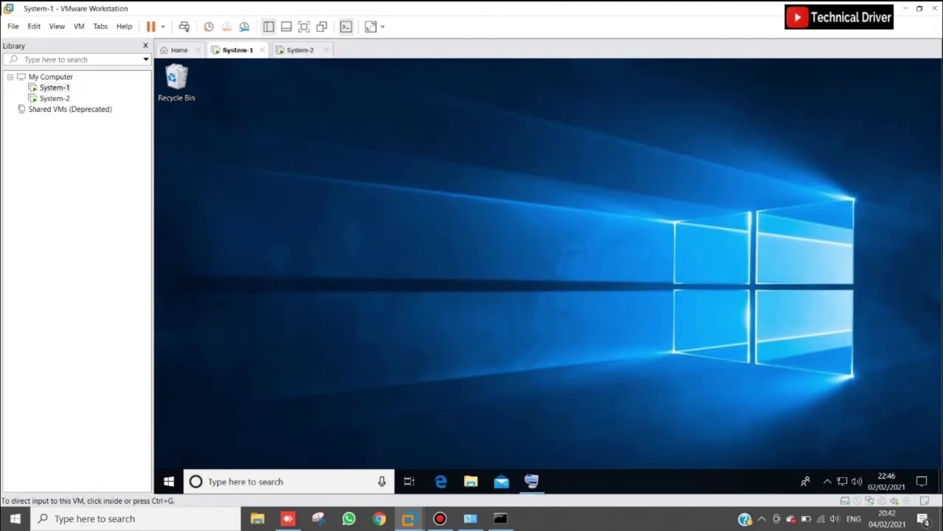
left_click(245, 481)
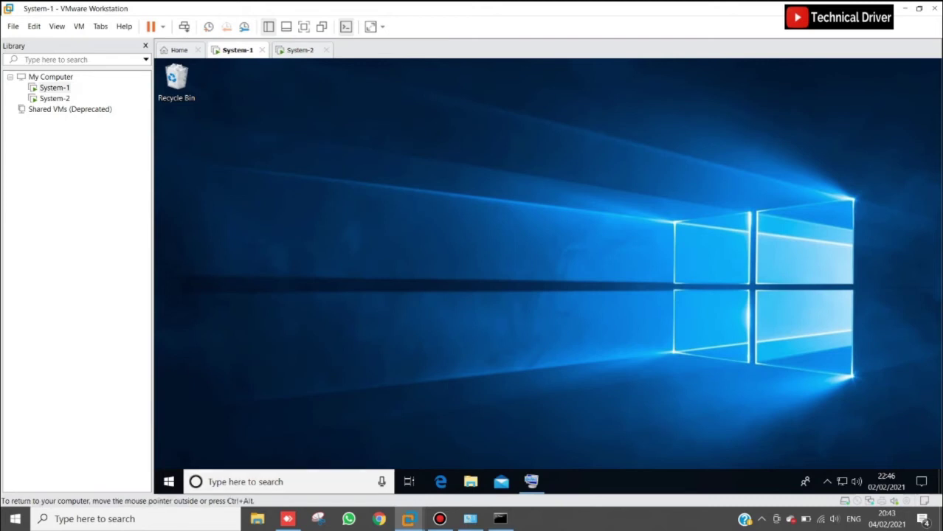
type("control")
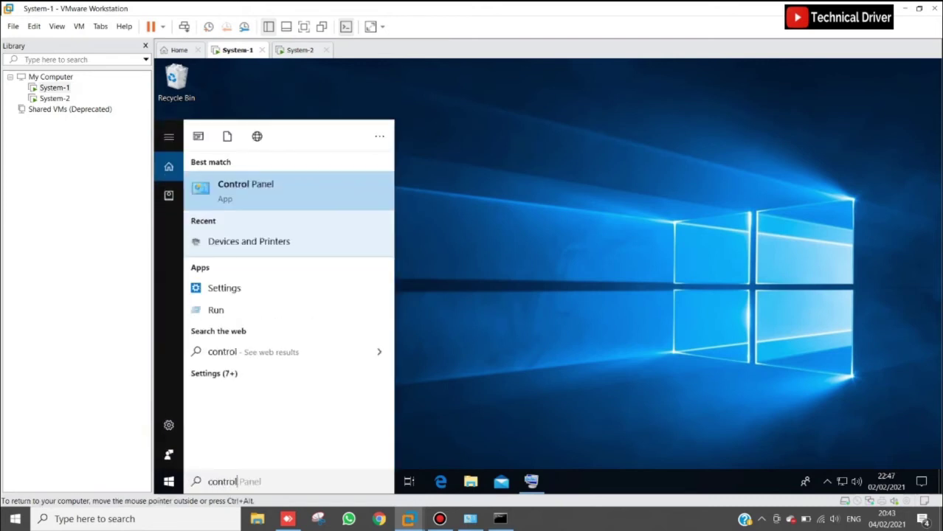
key("Return")
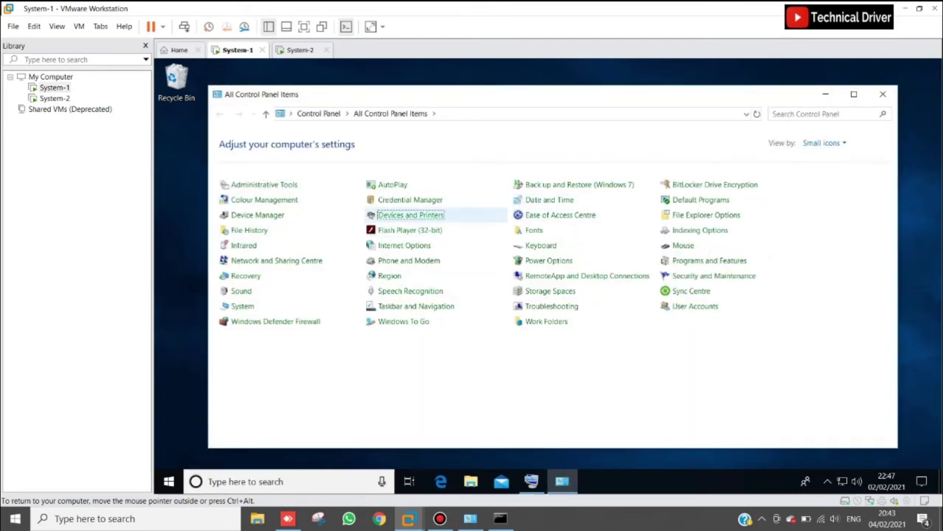
left_click(410, 214)
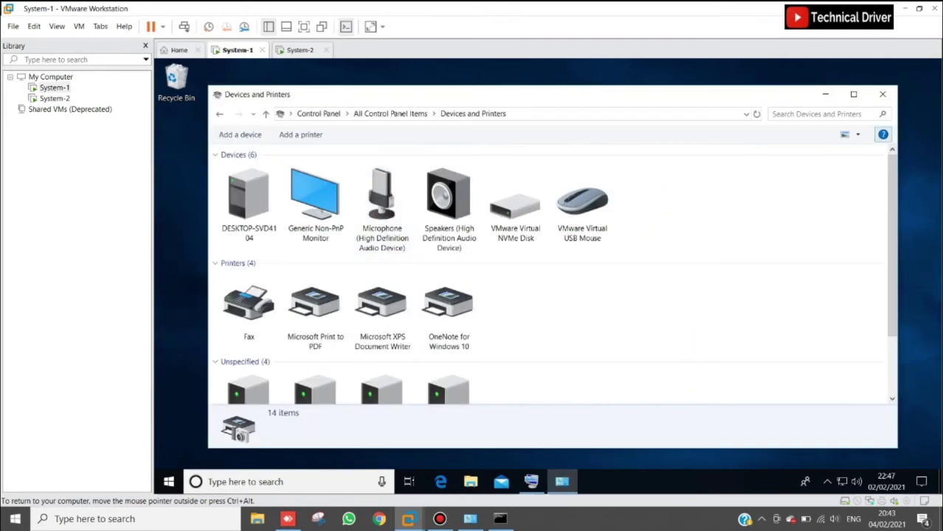
Check the unspecified devices on System-1 for the shared printer, refreshing the device list several times
scroll(449, 347, "down", 2)
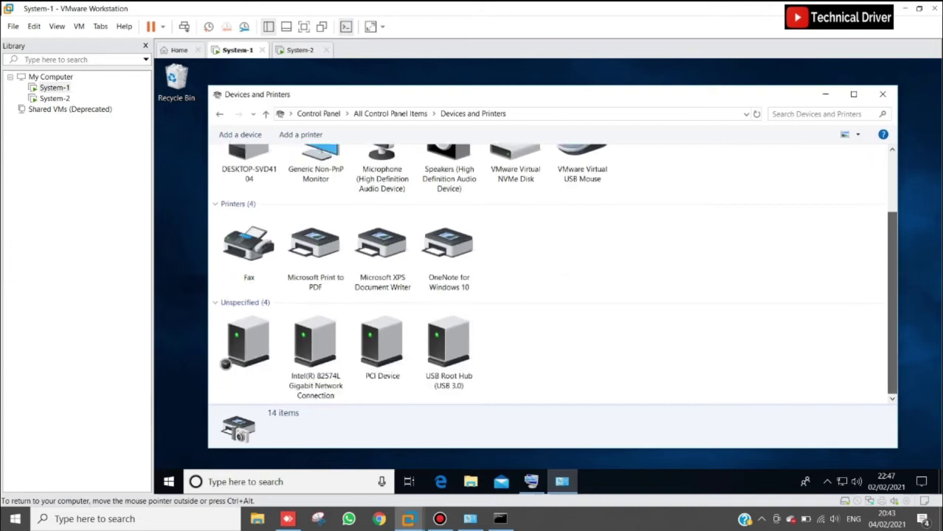
right_click(590, 186)
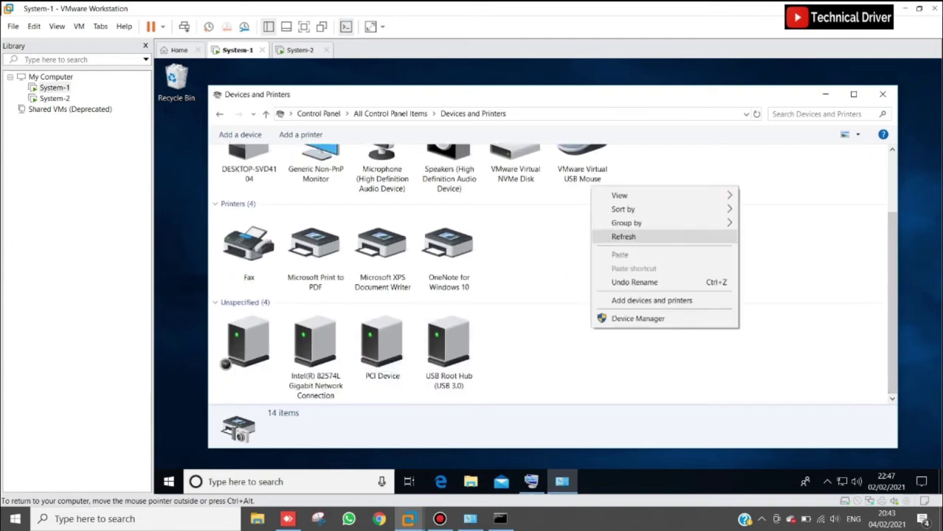
left_click(623, 236)
scroll(449, 347, "down", 2)
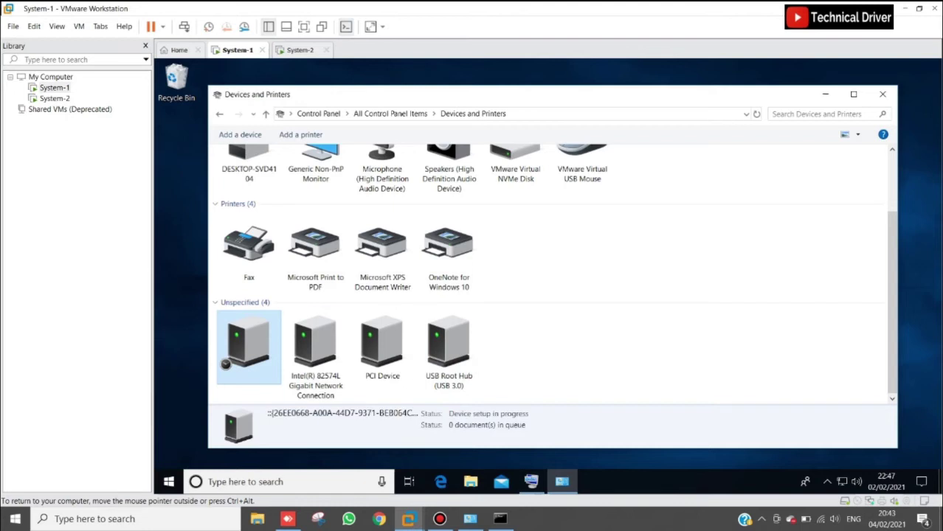
right_click(663, 322)
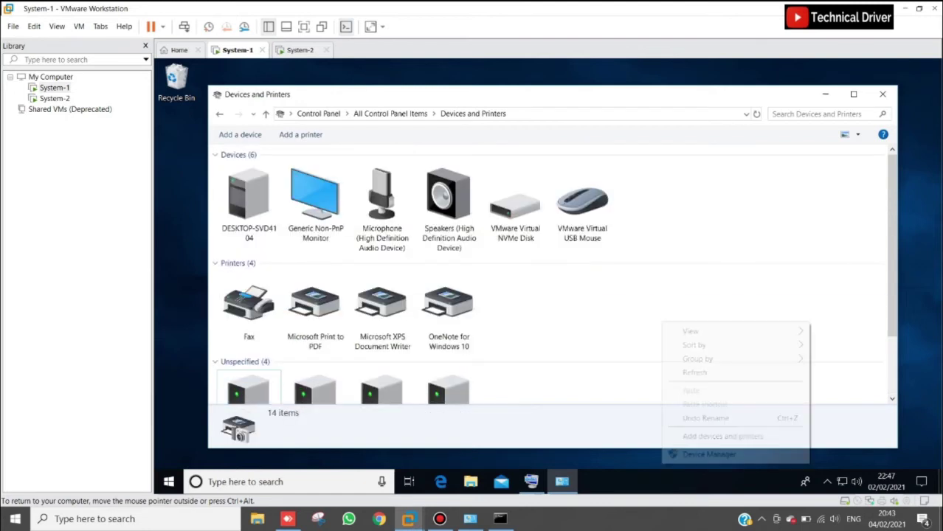
left_click(694, 372)
right_click(644, 311)
left_click(676, 361)
scroll(226, 364, "down", 2)
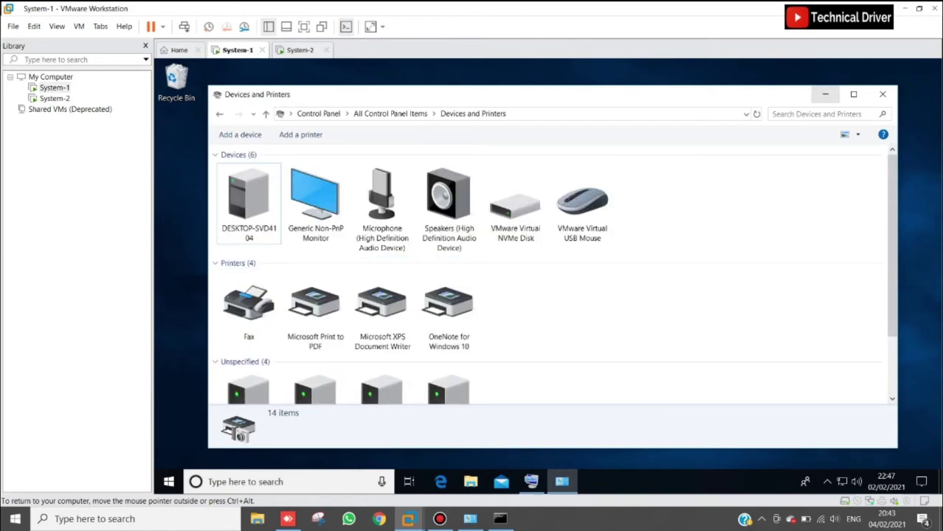
Return to System-2, refresh its device list and recheck the shared HP LaserJet's status, then close Devices and Printers
left_click(824, 94)
left_click(300, 49)
left_click(225, 355)
right_click(684, 245)
left_click(712, 294)
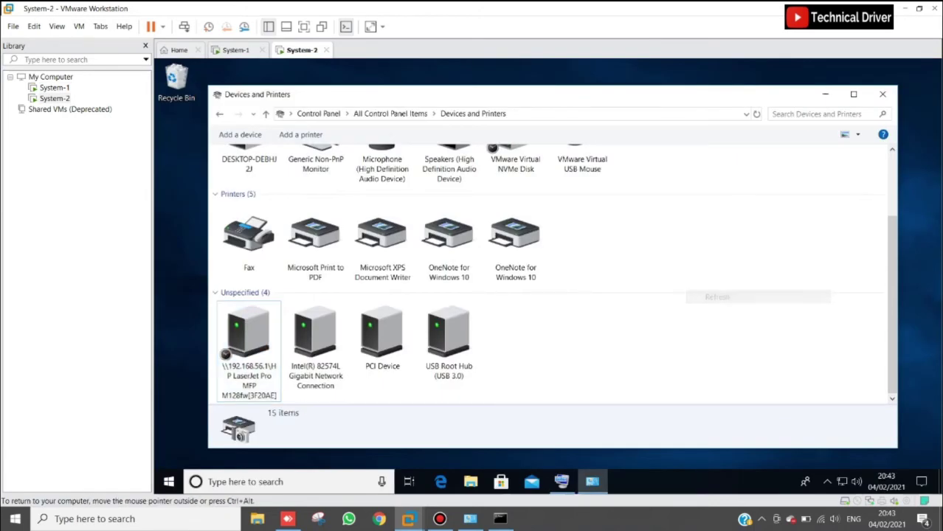
right_click(694, 237)
left_click(727, 286)
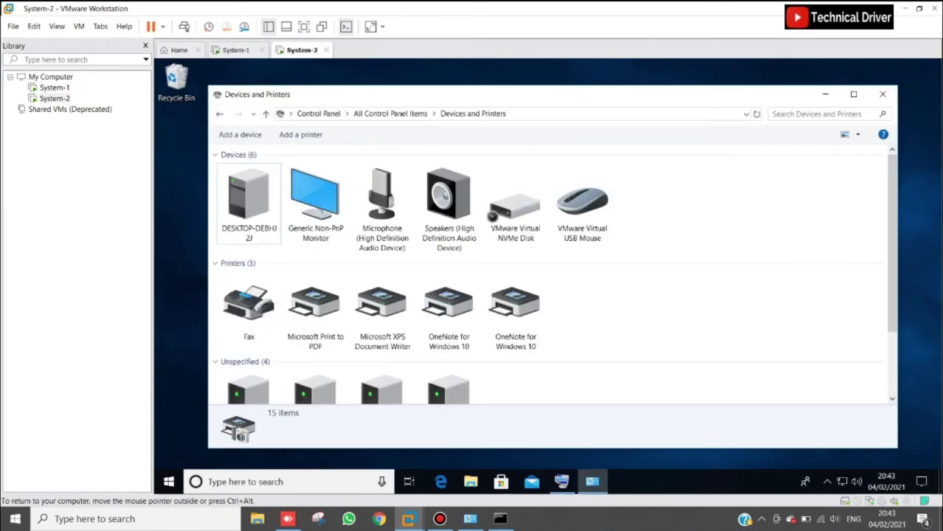
scroll(517, 324, "down", 2)
left_click(250, 347)
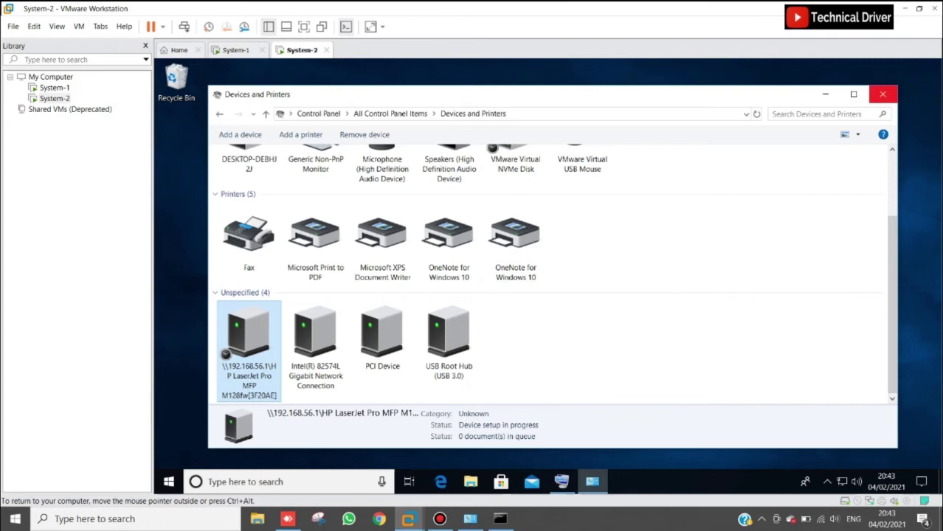
left_click(882, 94)
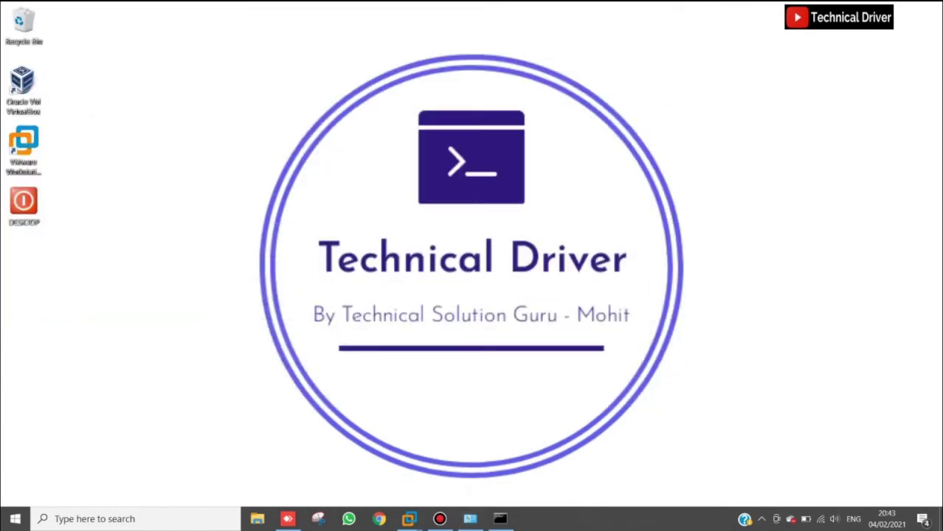
Create a folder on the host desktop named Technical Driver plus the presenter's first name, and place it clear of the other icons
right_click(184, 221)
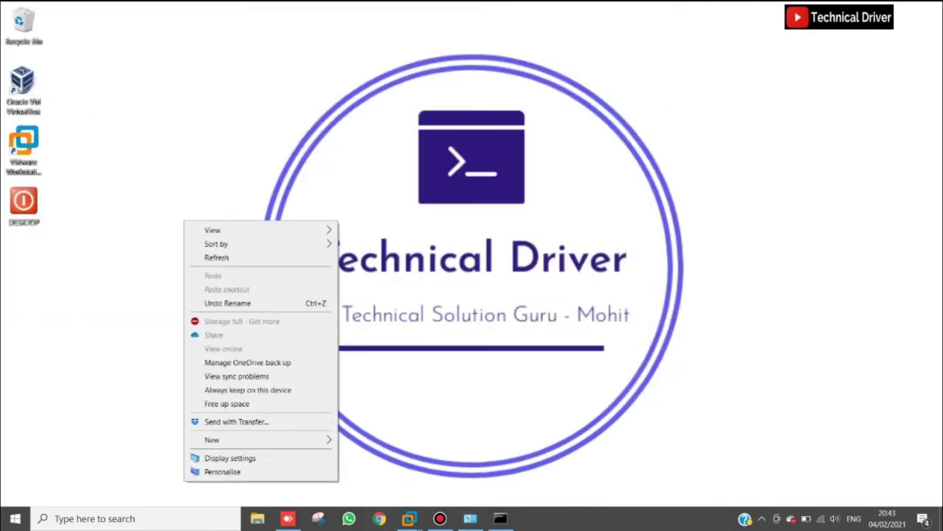
mouse_move(258, 440)
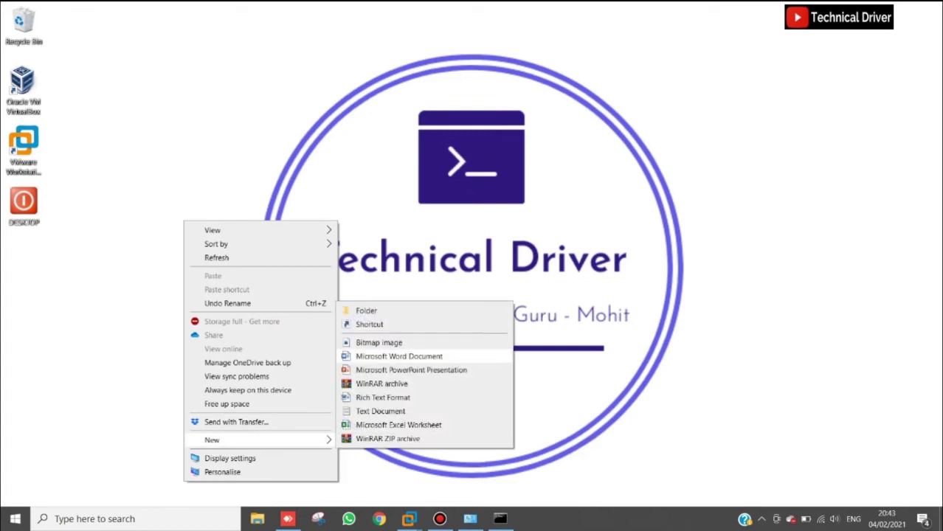
left_click(366, 311)
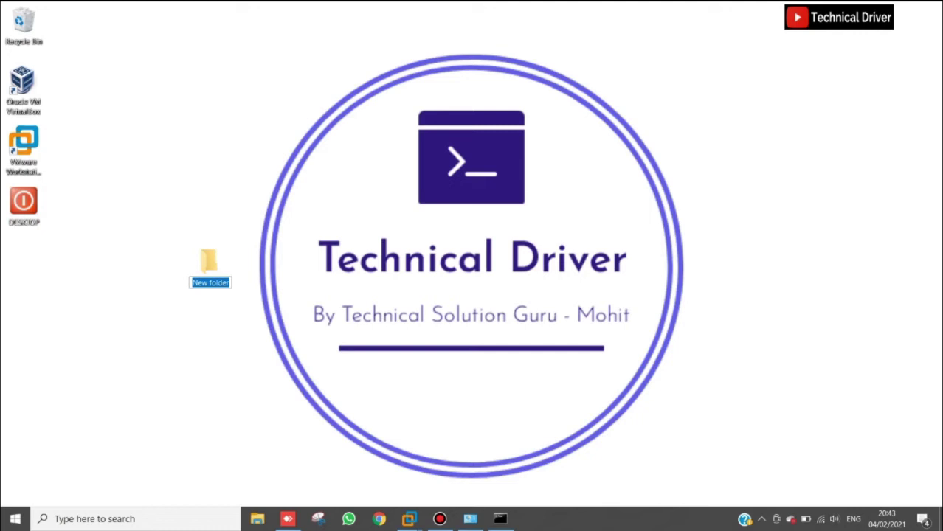
type("Mo")
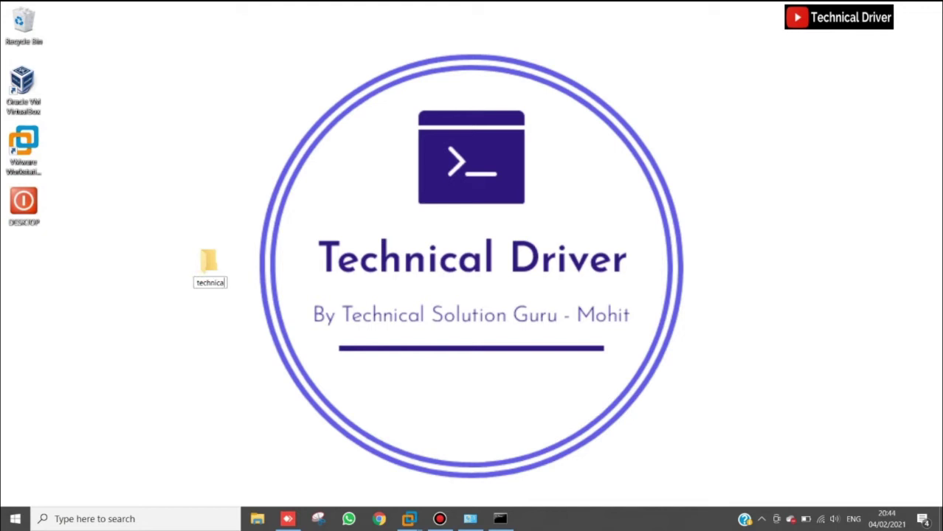
type("er")
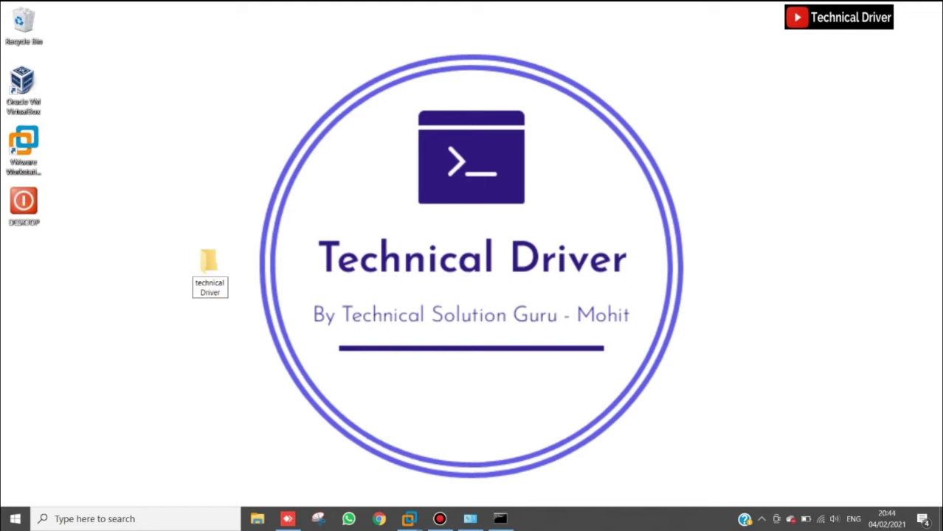
type(" mog")
key("BackSpace")
key("BackSpace")
key("BackSpace")
key("BackSpace")
key("BackSpace")
type("Mohit")
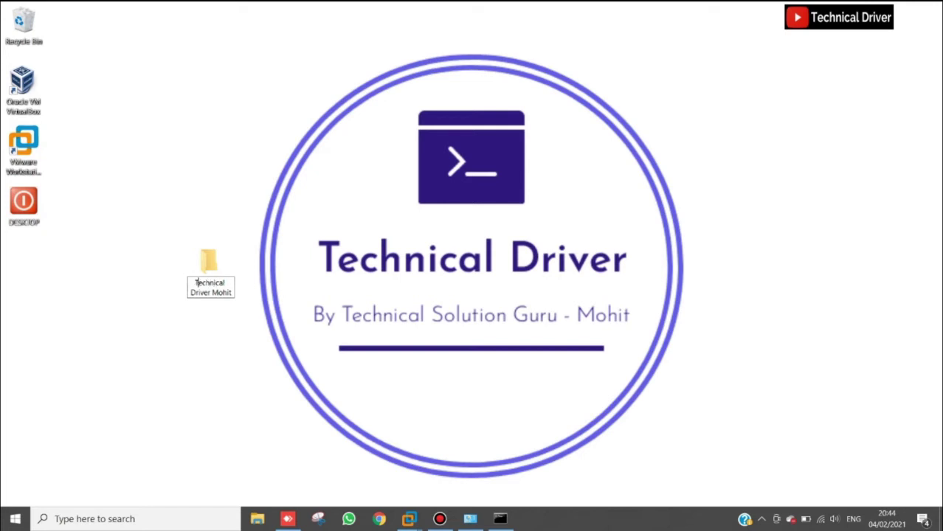
key("Return")
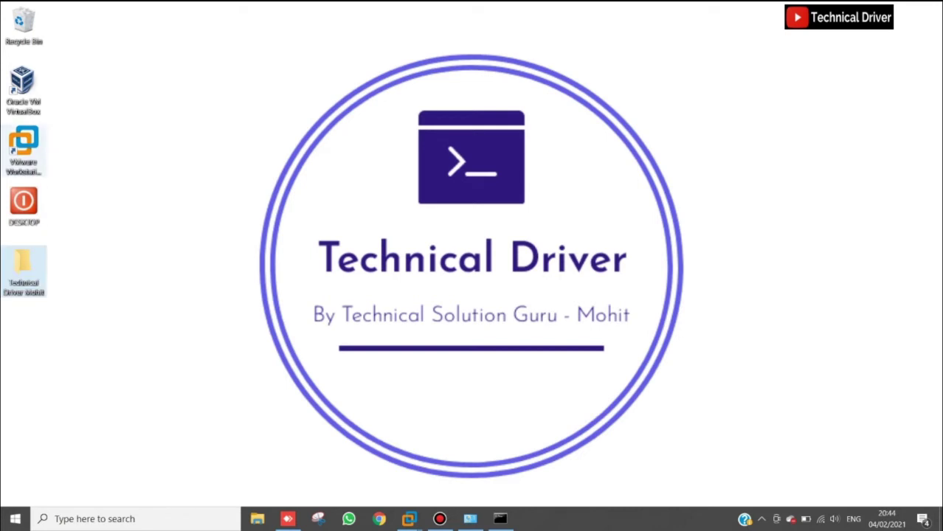
left_click_drag(116, 166, 163, 148)
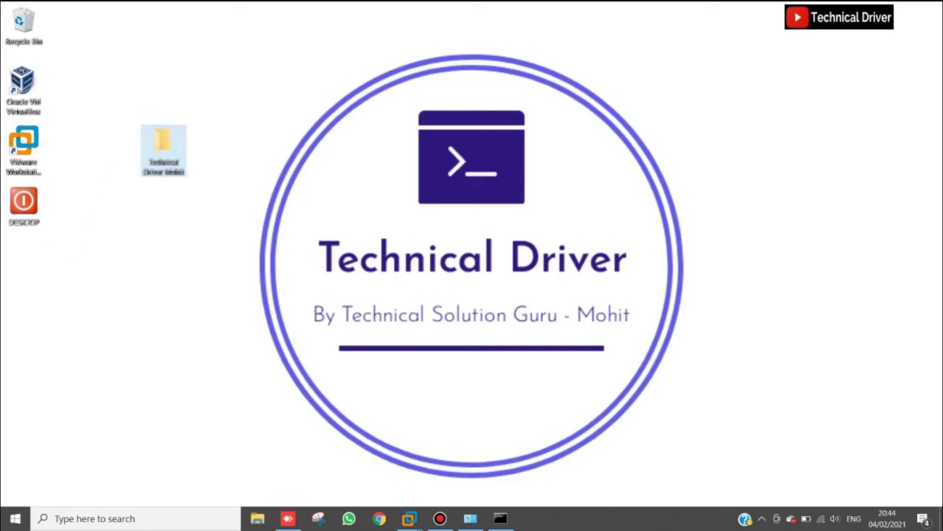
View the new folder's general properties and its contents, closing each window again
key("F2")
right_click(169, 151)
key("Escape")
right_click(169, 151)
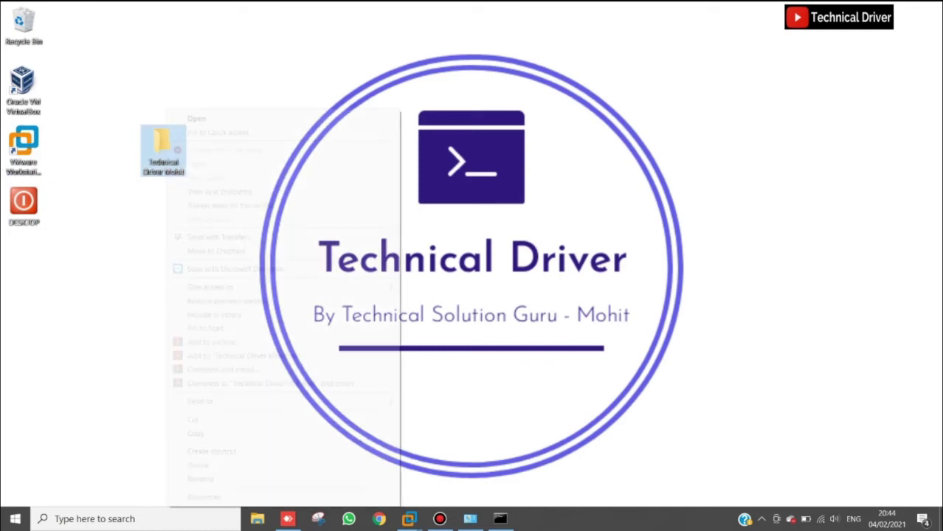
left_click(205, 497)
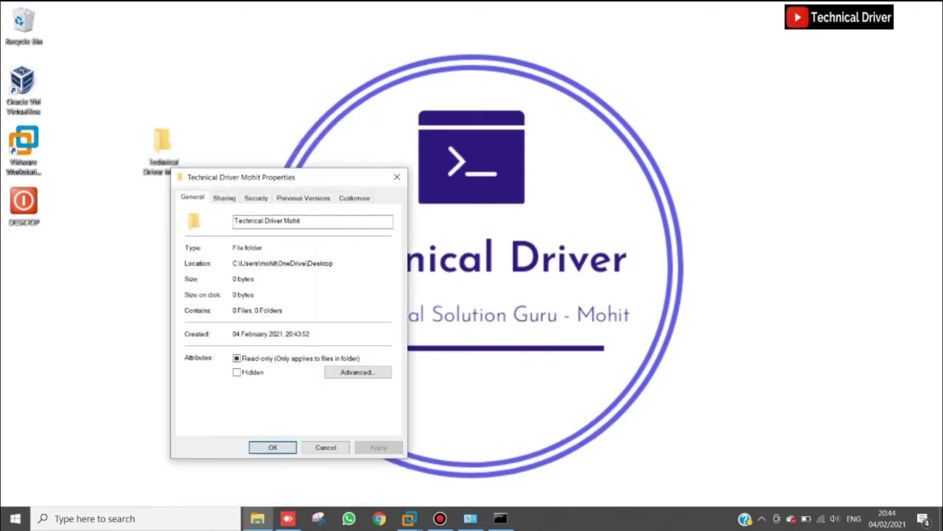
left_click(394, 180)
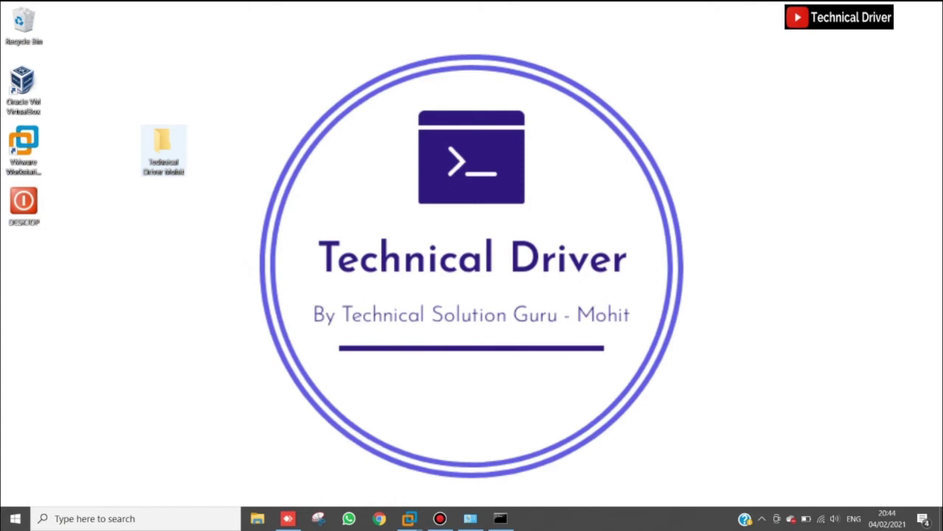
key("Return")
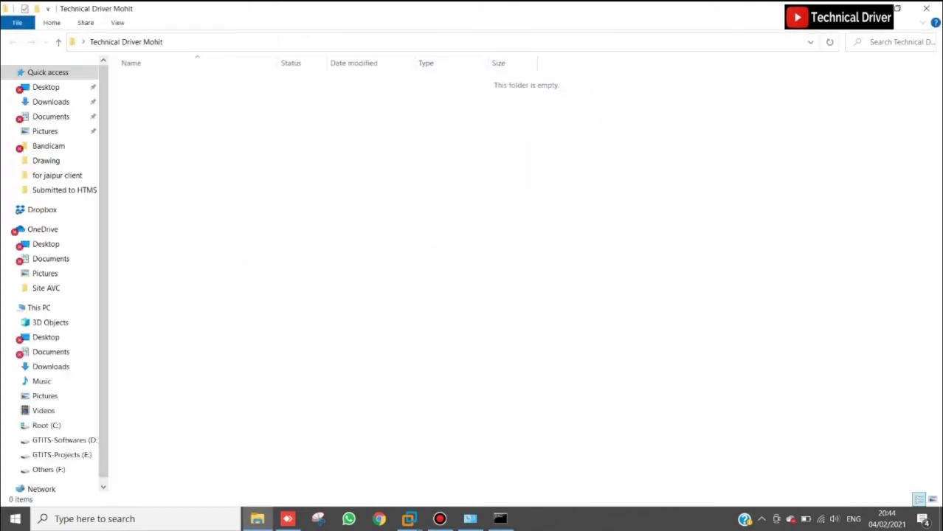
left_click(926, 8)
Open the network access settings for the new host desktop folder and add Everyone to the people it is shared with
right_click(163, 151)
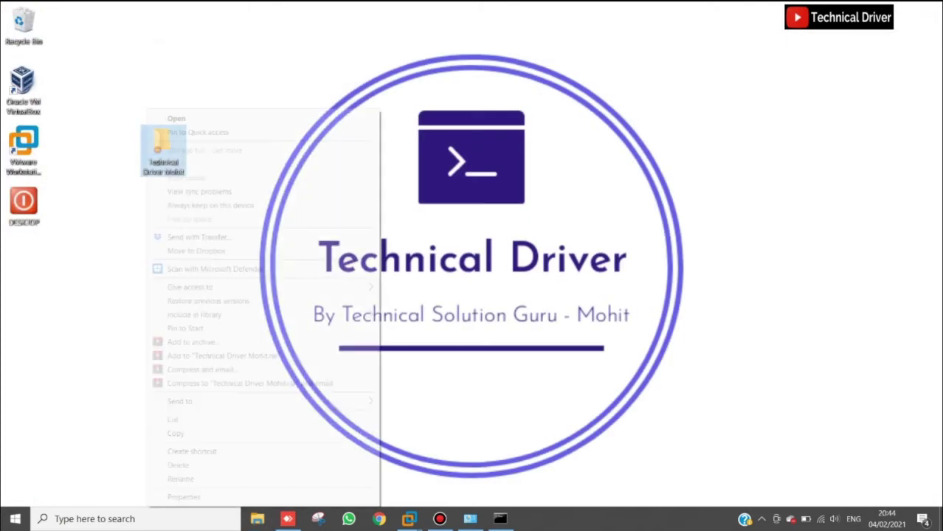
left_click(183, 497)
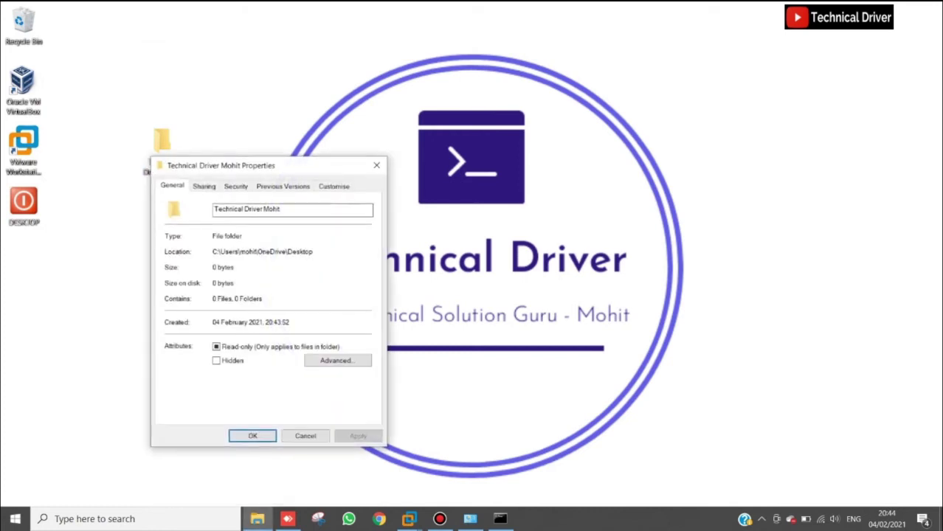
left_click(204, 186)
left_click(194, 267)
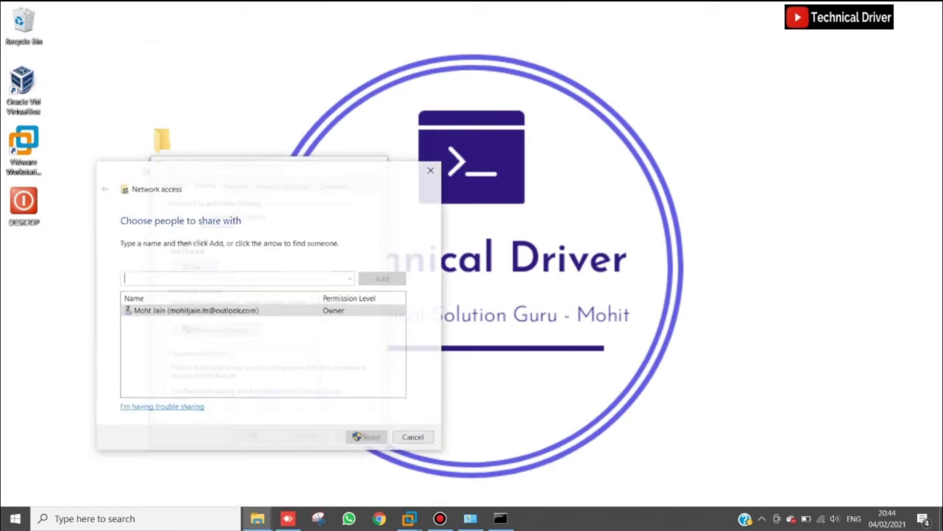
left_click_drag(295, 183, 586, 169)
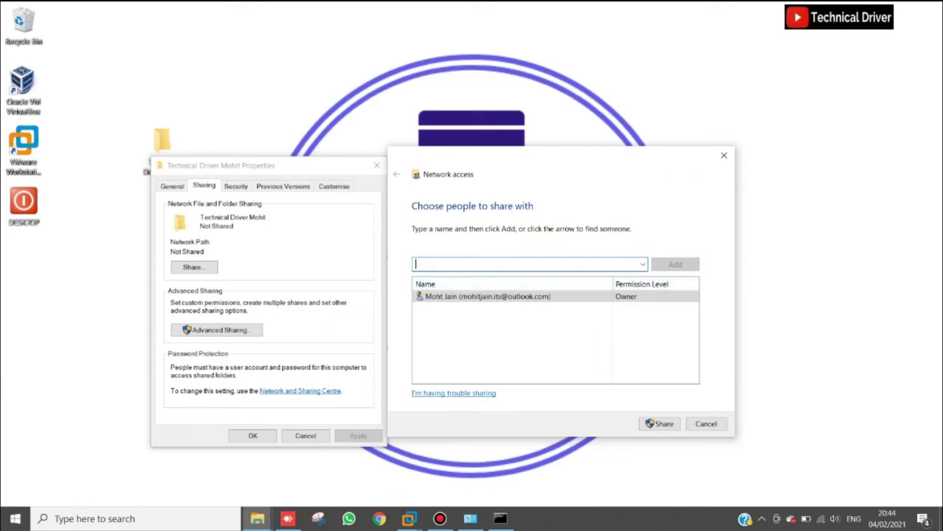
left_click(642, 264)
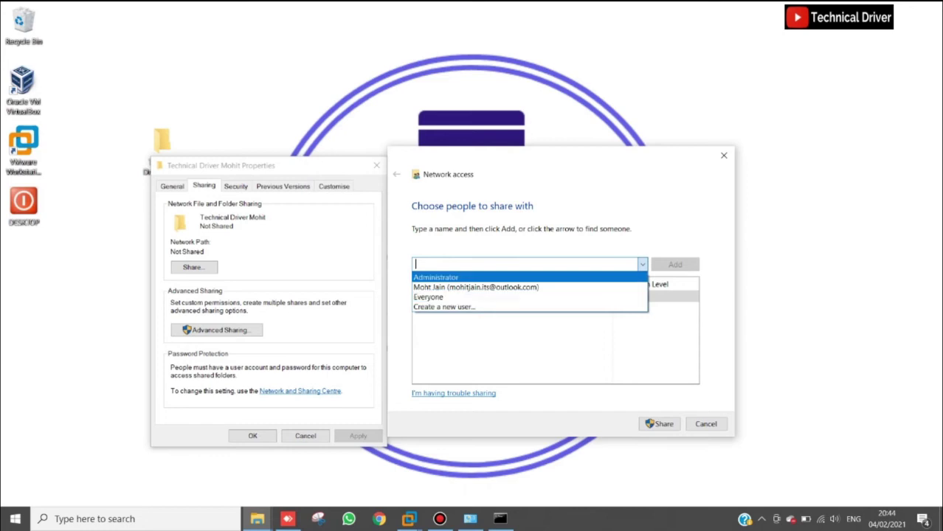
left_click(428, 296)
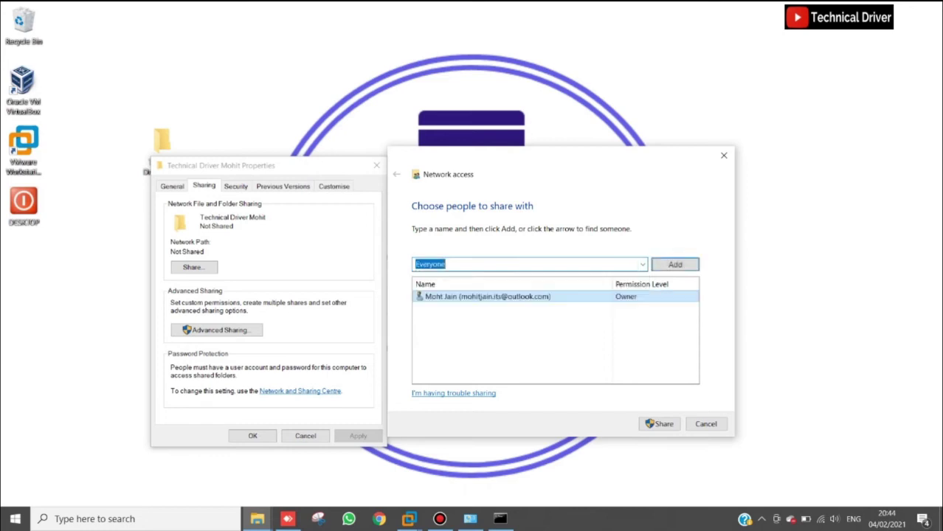
left_click(674, 264)
Review the permission levels available for Everyone, keep Read, and share the folder
left_click(633, 296)
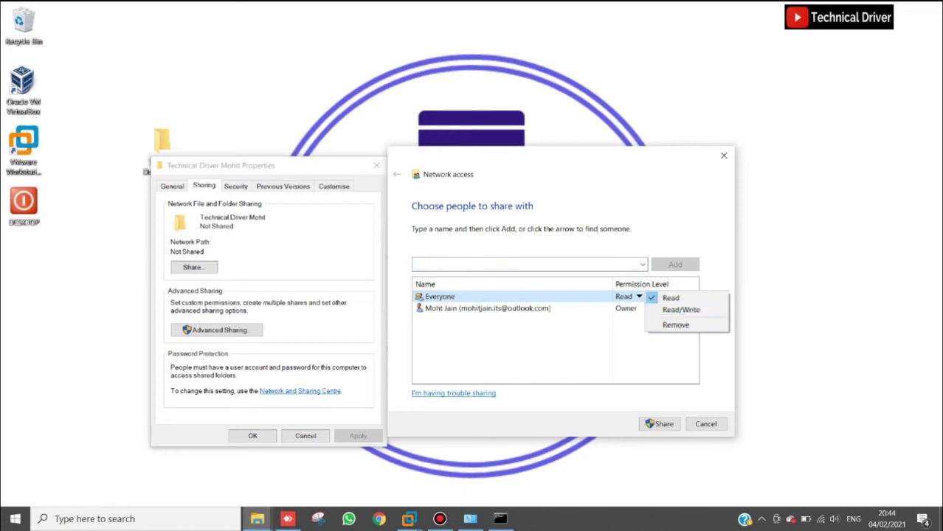
key("Escape")
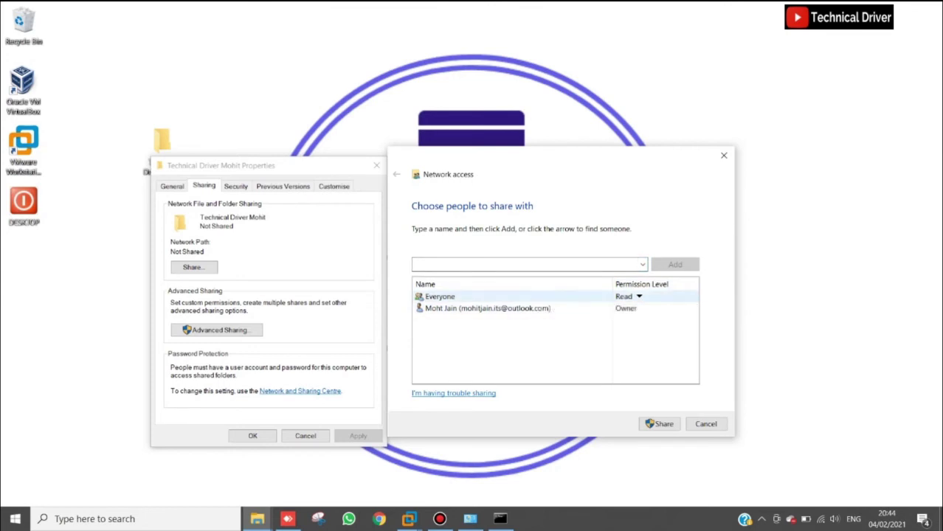
left_click(628, 296)
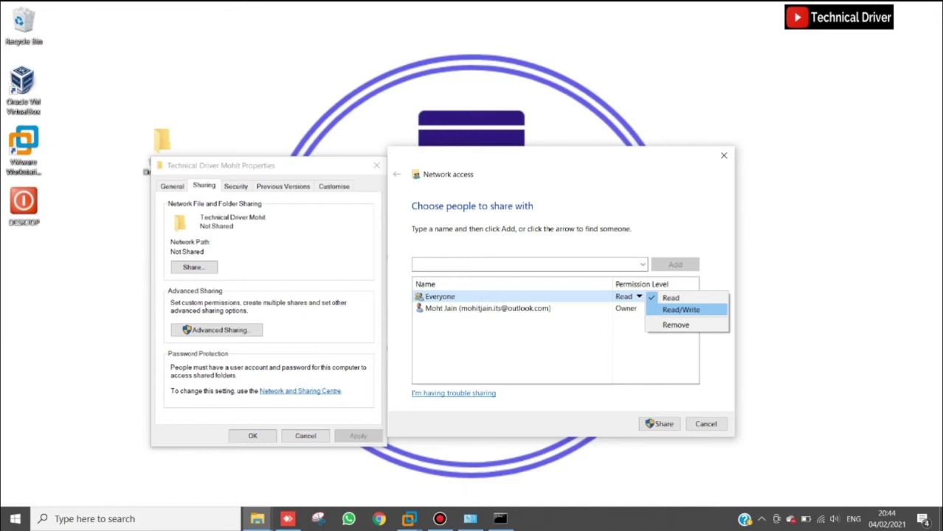
left_click(568, 346)
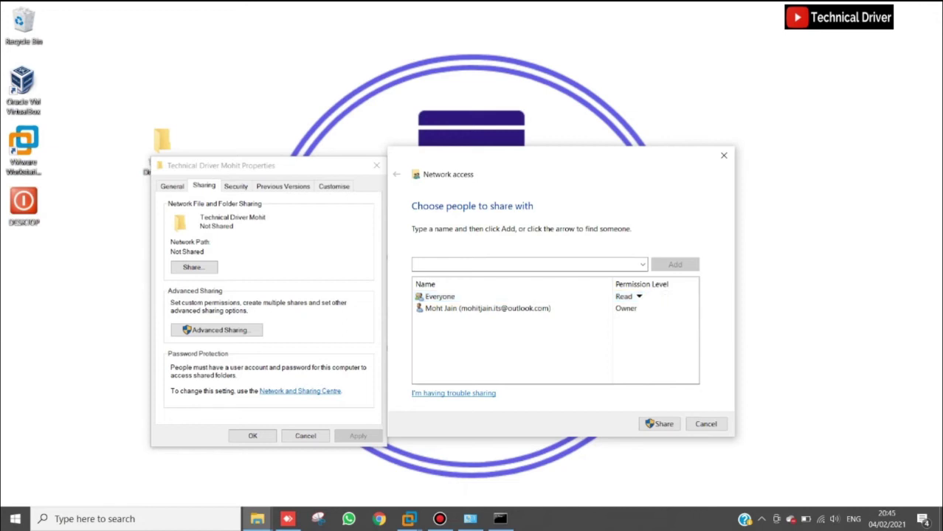
left_click(660, 424)
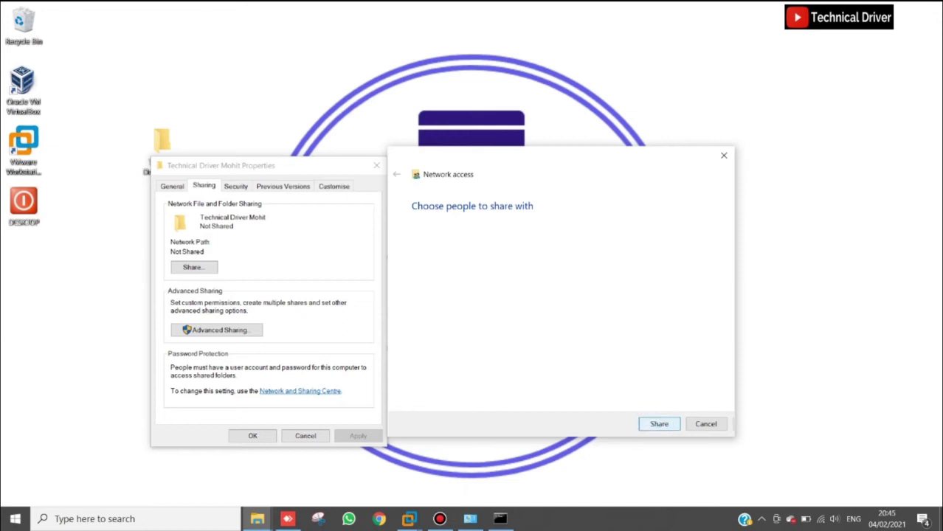
left_click(706, 424)
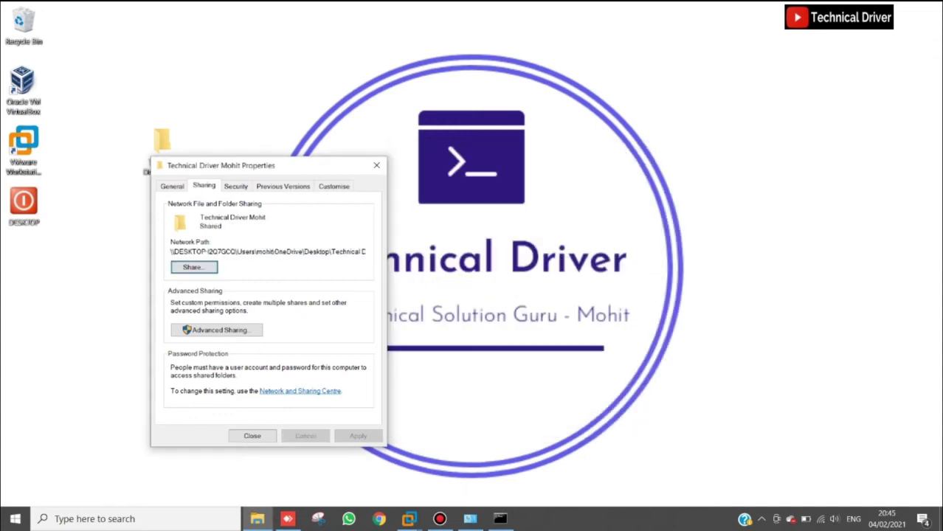
Enable advanced sharing for the folder under its own name as share name, then close its properties and refresh the desktop
left_click(217, 330)
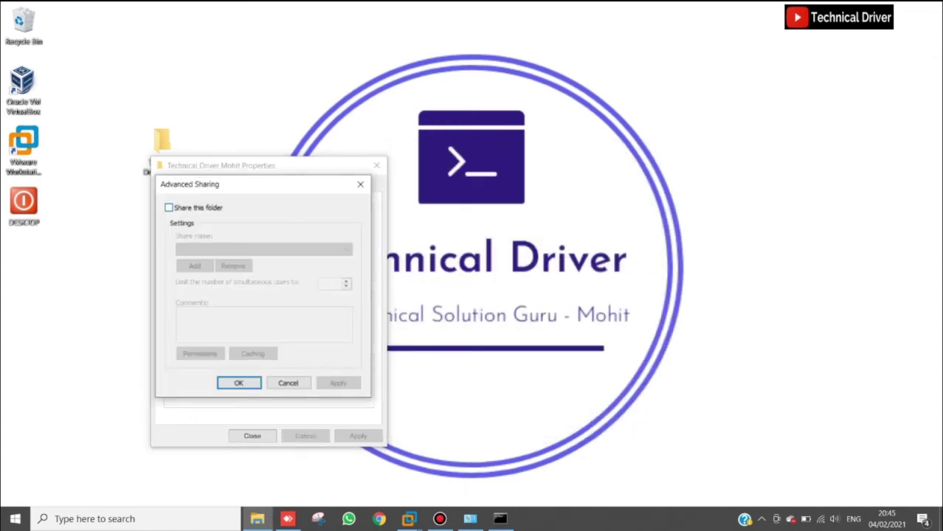
left_click(168, 208)
left_click_drag(260, 249, 179, 249)
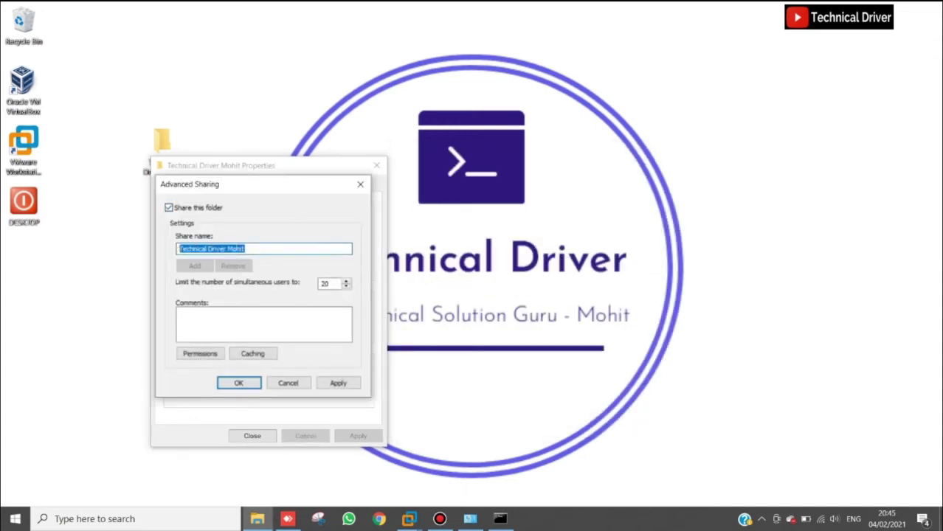
left_click(338, 383)
left_click(239, 382)
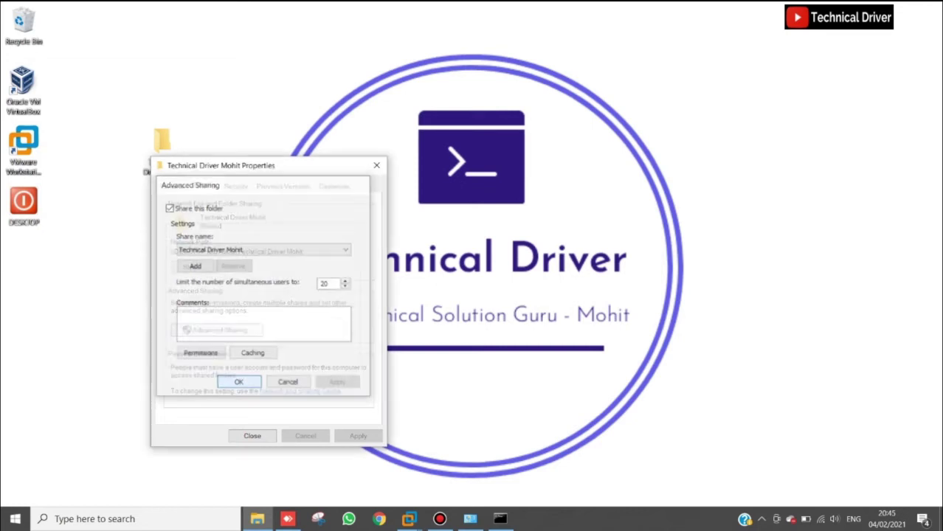
left_click(252, 436)
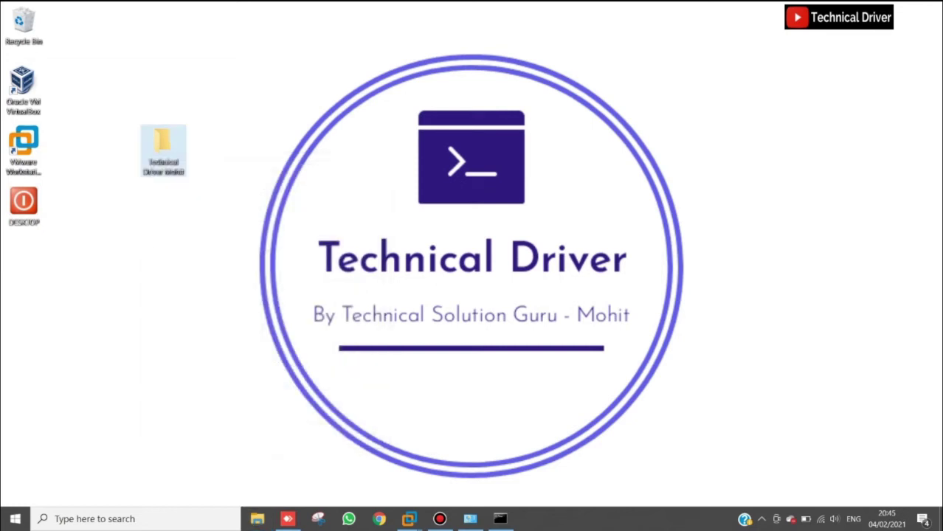
right_click(186, 242)
left_click(222, 277)
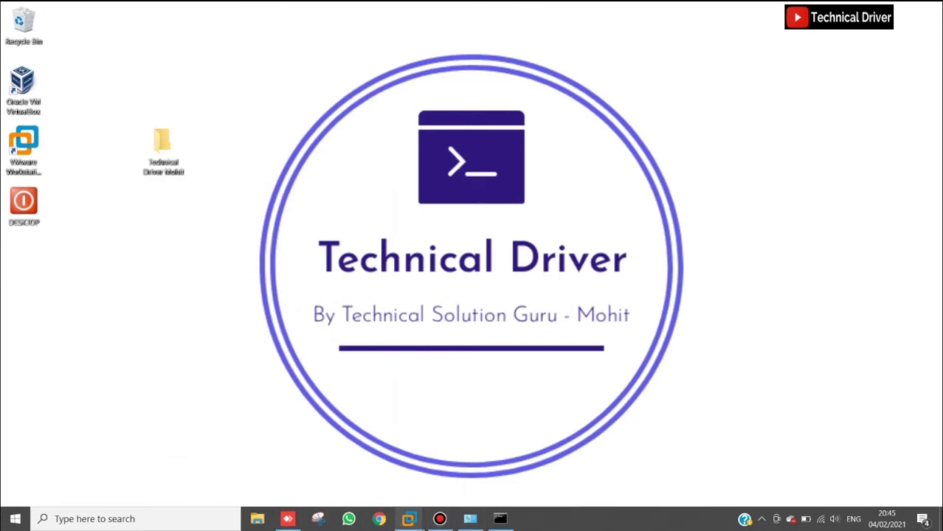
Switch to System-1 in VMware Workstation, open \\192.168.56.1 through Run, and check the shared folder and printer
left_click(408, 518)
left_click(410, 446)
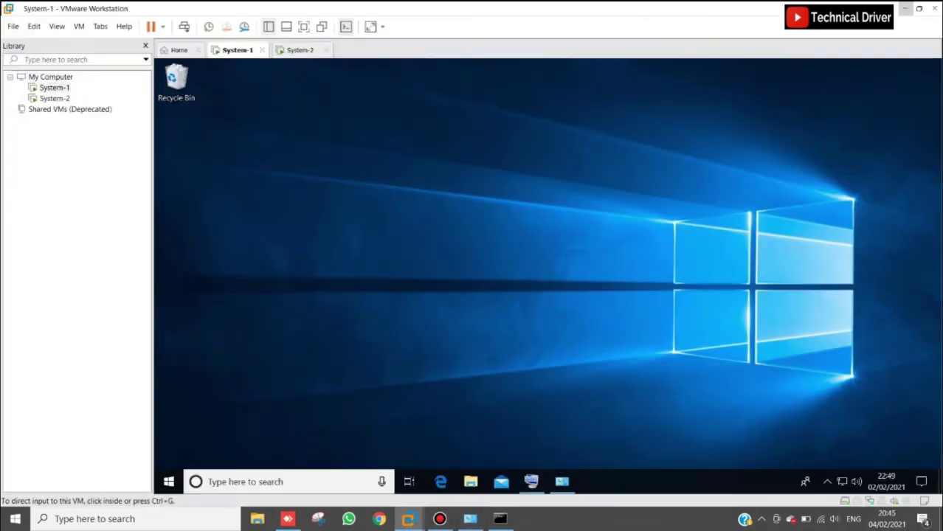
left_click(288, 481)
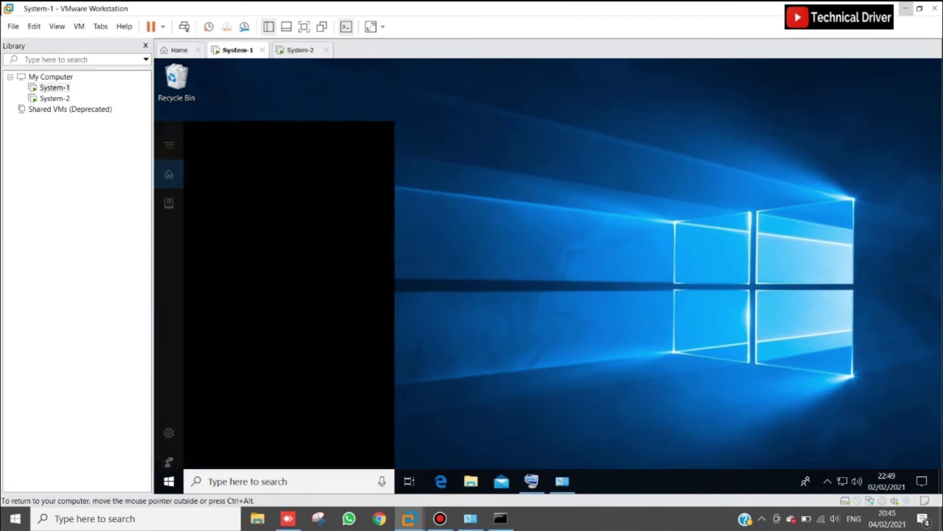
type("run")
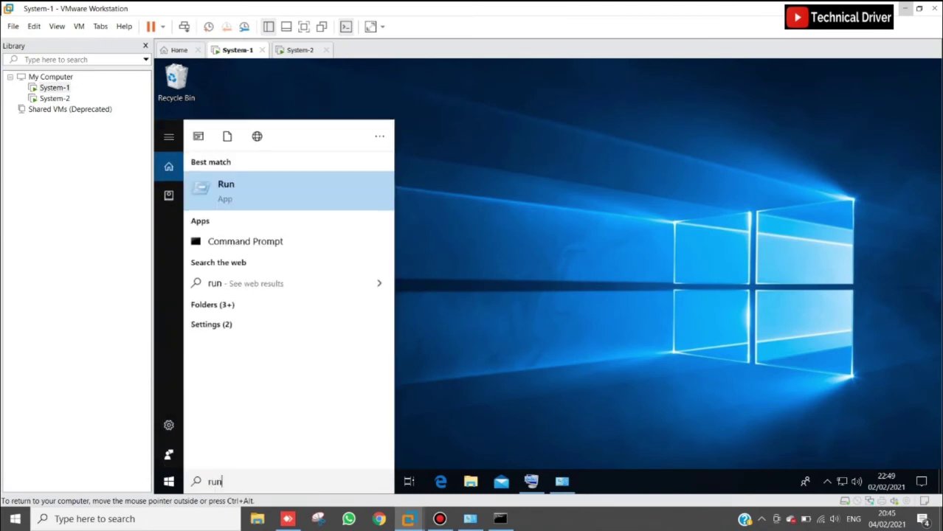
key("Return")
key("Return")
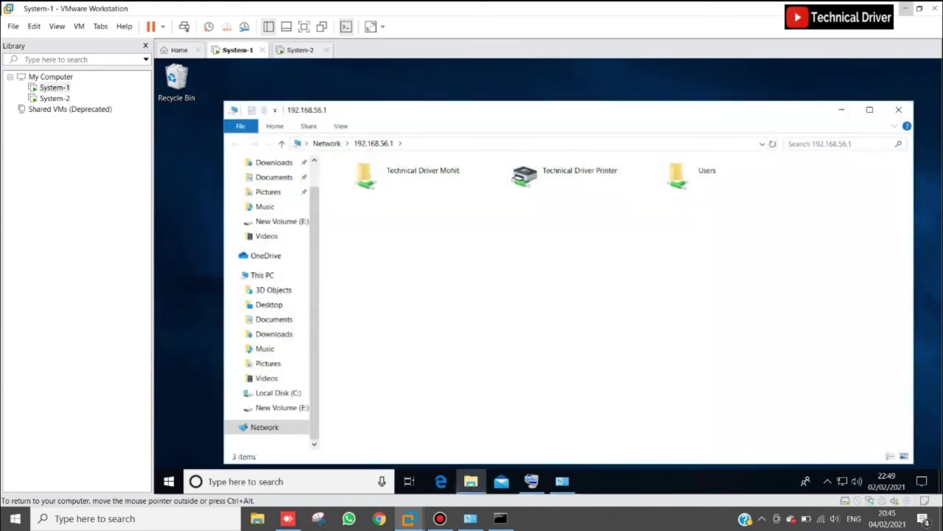
left_click(413, 176)
left_click(563, 175)
left_click(413, 175)
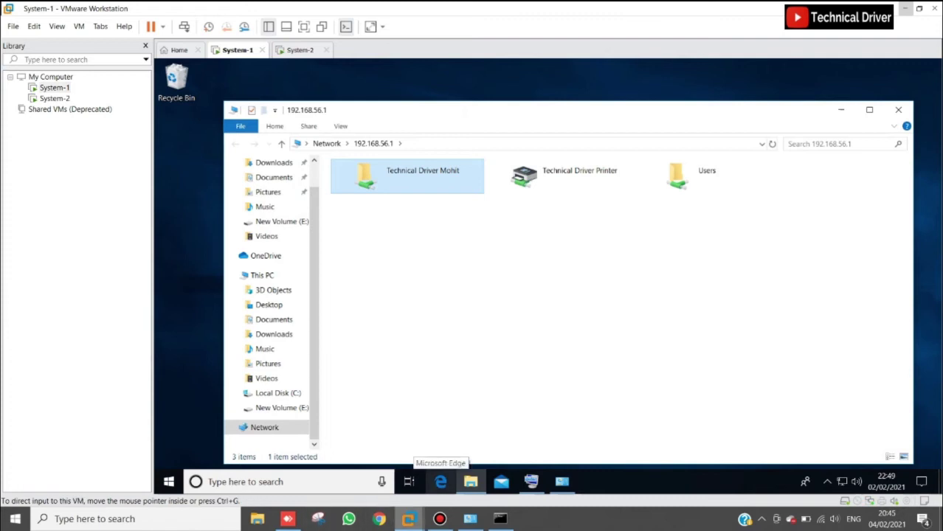
On the host, turn off advanced sharing for the Users folder on drive C:, then close File Explorer
left_click(256, 519)
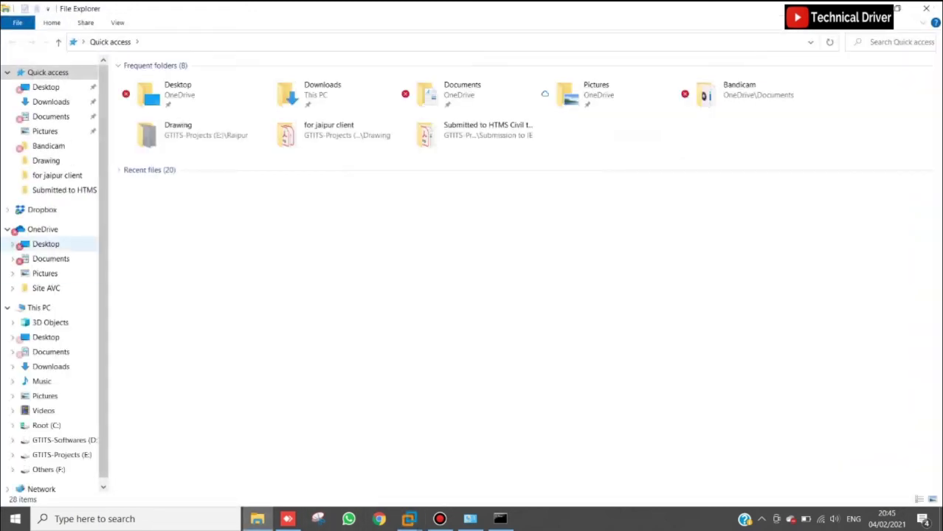
left_click(46, 425)
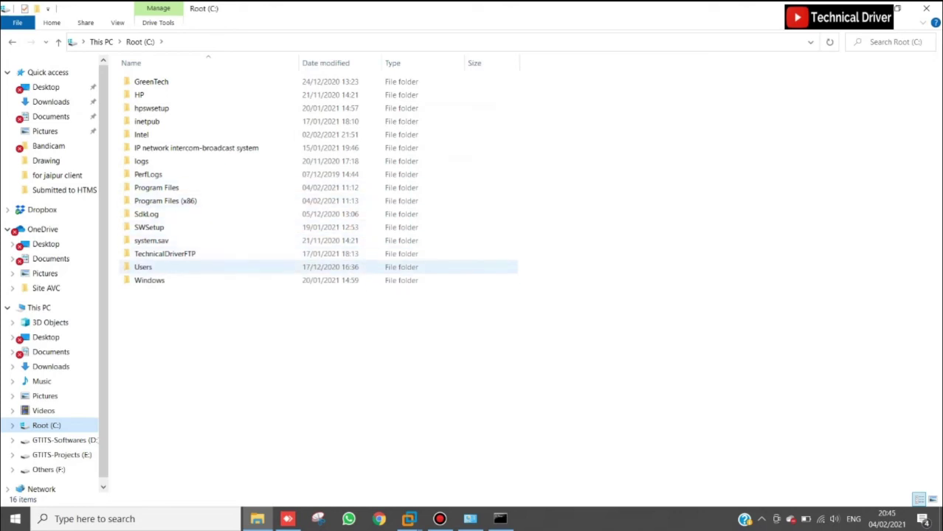
left_click(143, 267)
right_click(151, 267)
left_click(177, 498)
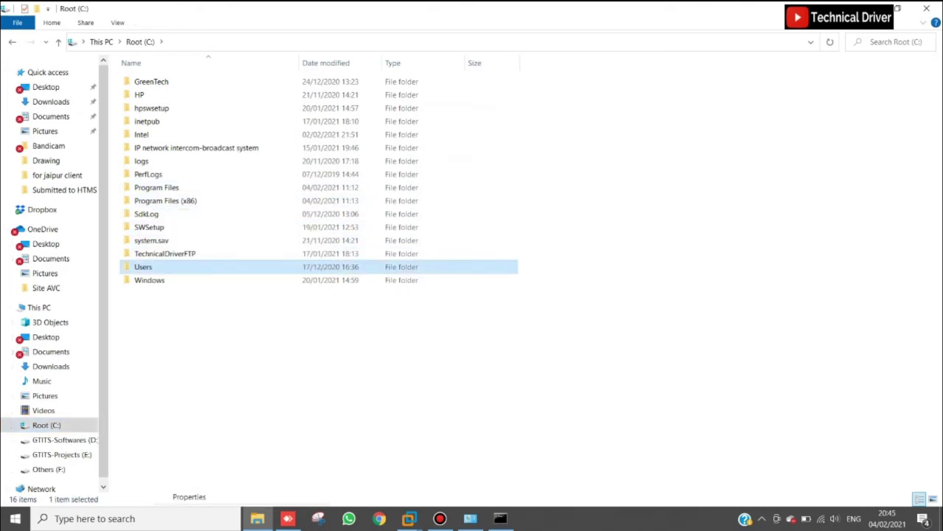
left_click(209, 240)
key("Return")
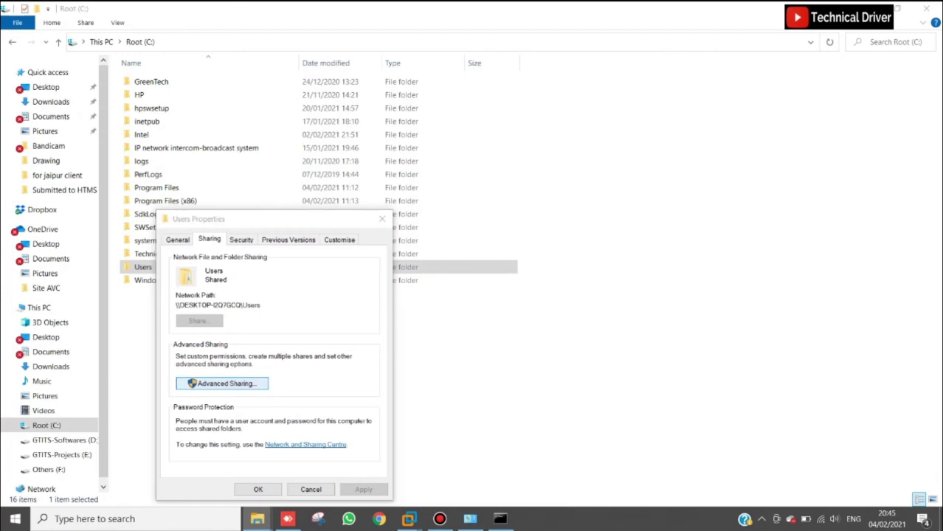
key("space")
left_click(344, 437)
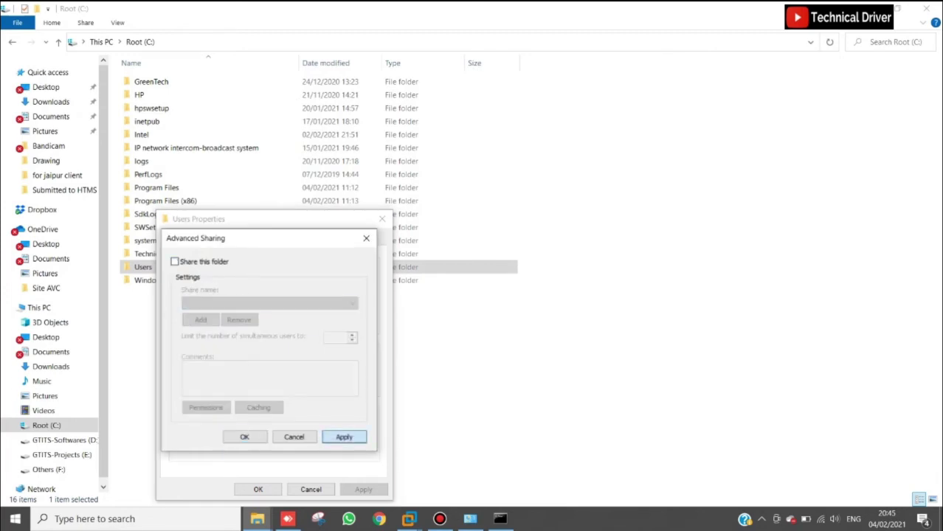
left_click(562, 264)
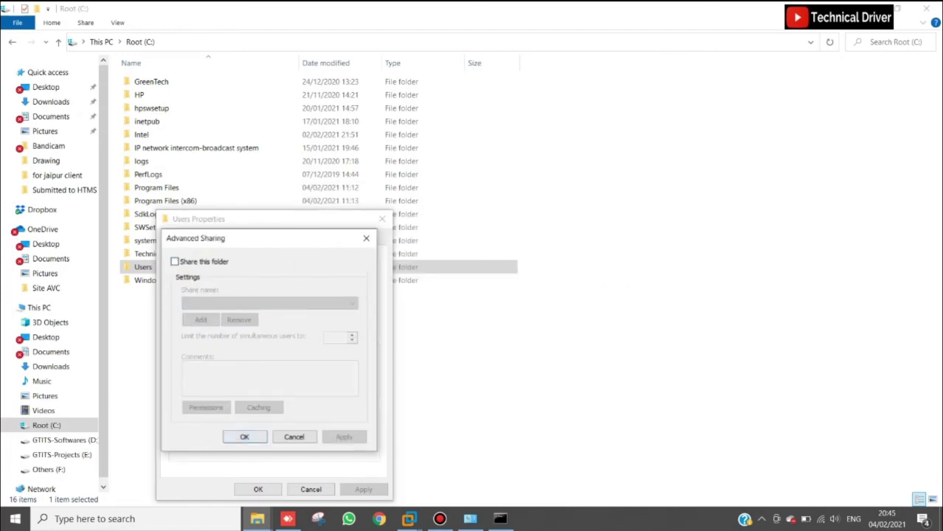
left_click(244, 437)
left_click(257, 489)
left_click(926, 8)
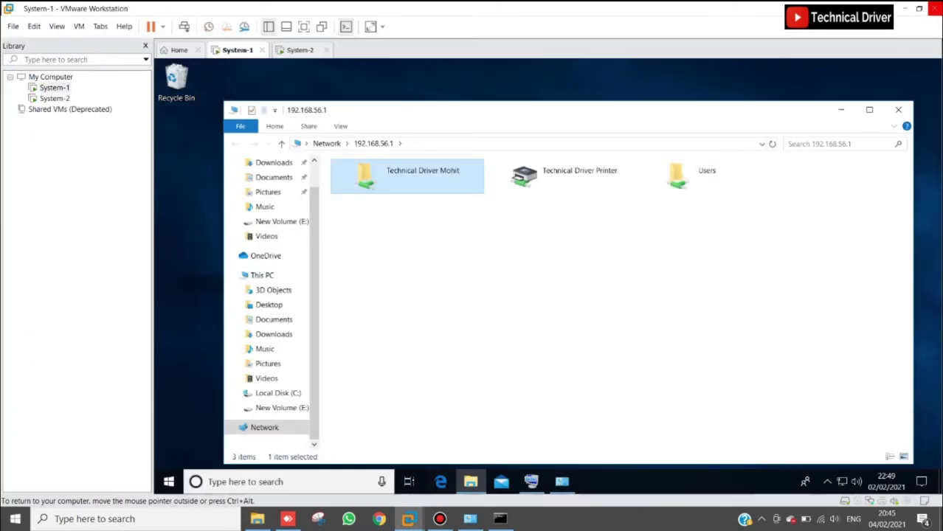
Close the host's share window on System-1 and reopen \\192.168.56.1 through Run to recheck the shared items
left_click(899, 110)
key("super")
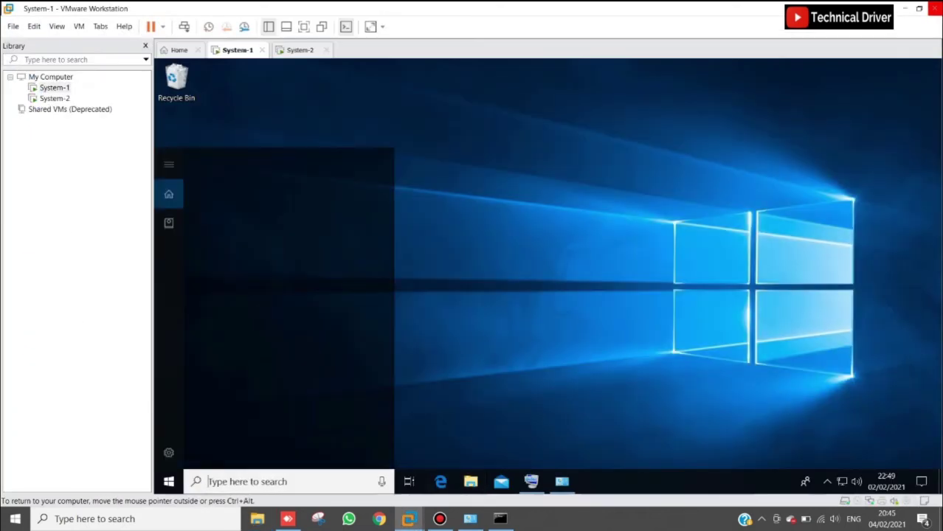
type("run")
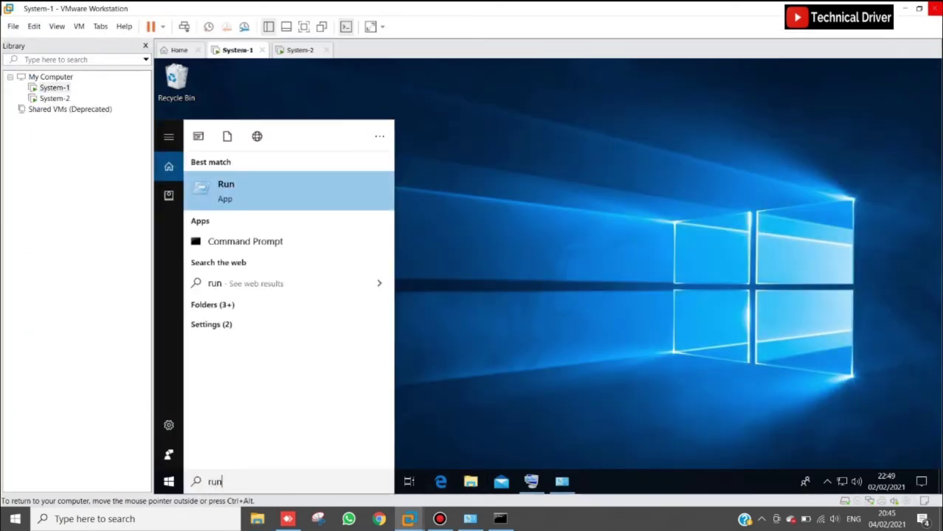
key("Return")
key("Return")
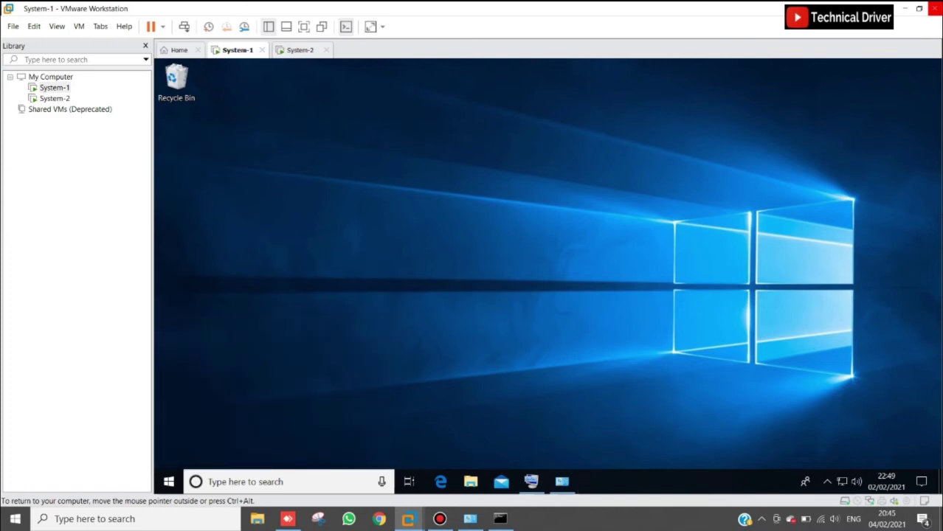
right_click(518, 200)
left_click(549, 250)
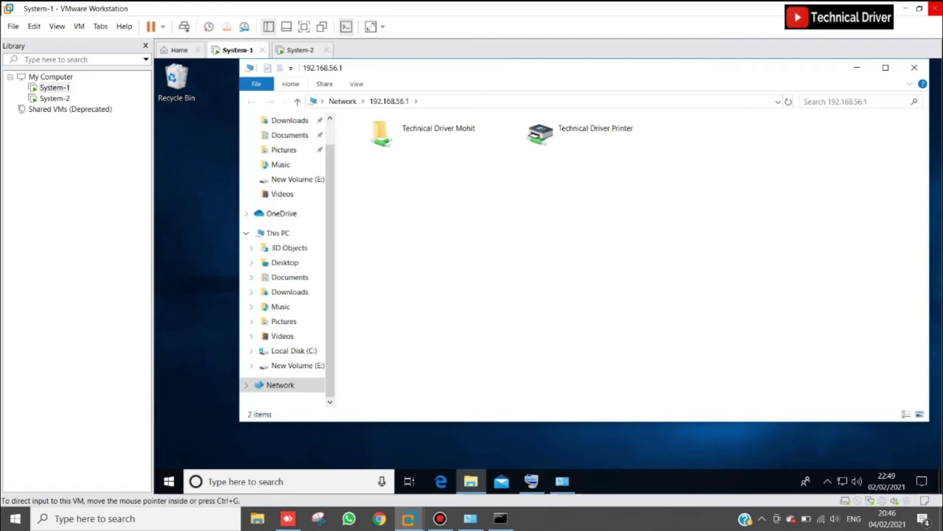
Switch to System-2 and open \\192.168.56.1 through Run
left_click(300, 49)
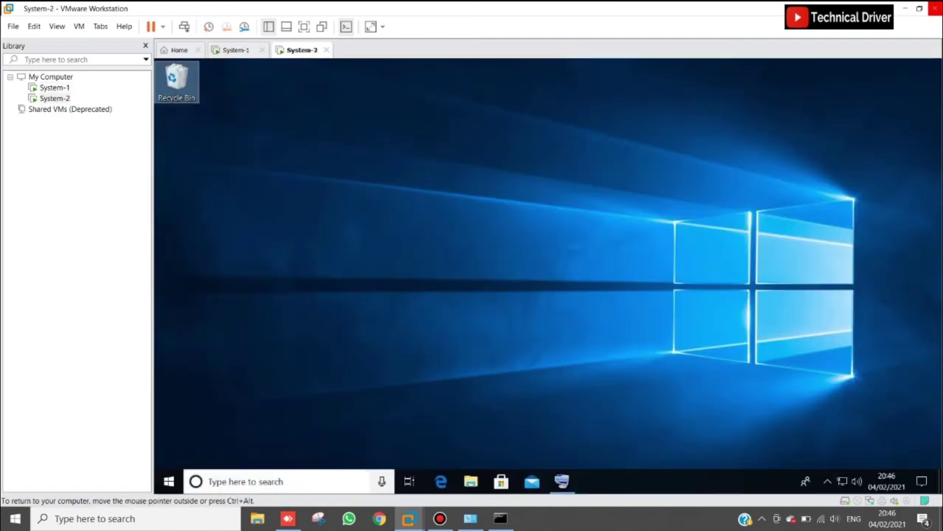
left_click(243, 482)
type("run")
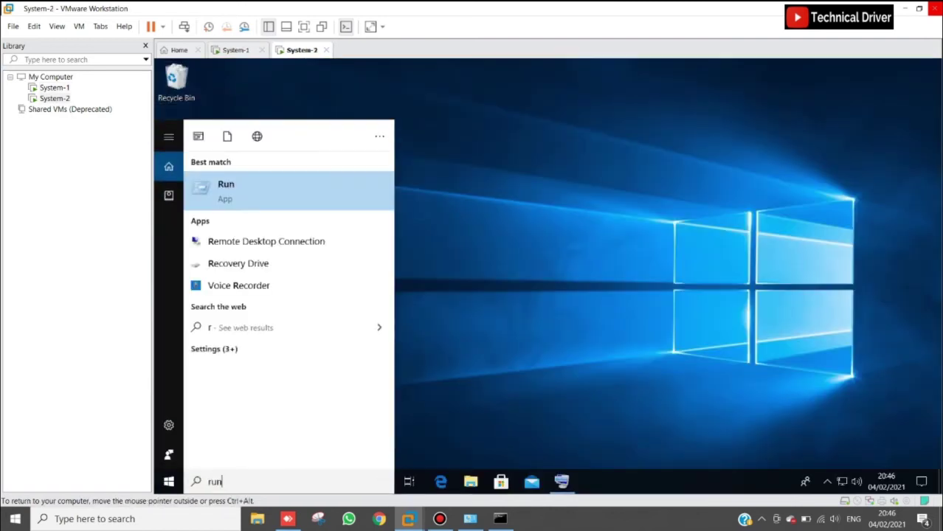
key("Return")
key("Return")
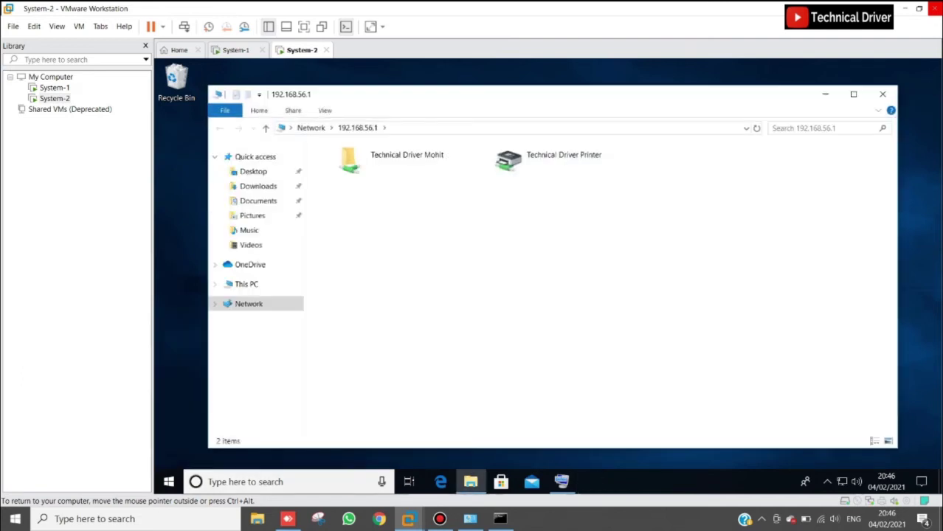
Open the shared folder on System-2, then go back and check the shared folder and printer entries
double_click(398, 157)
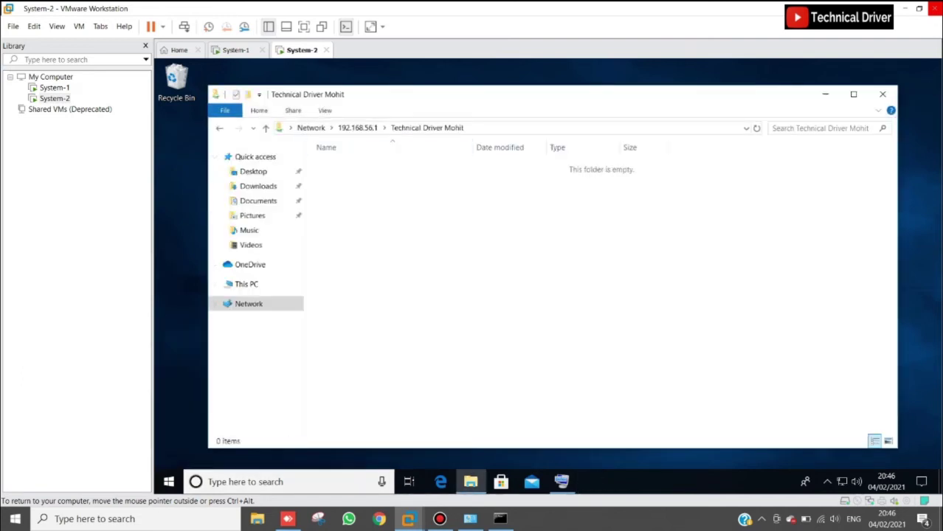
key("alt+Left")
left_click(548, 160)
left_click(398, 160)
left_click(548, 160)
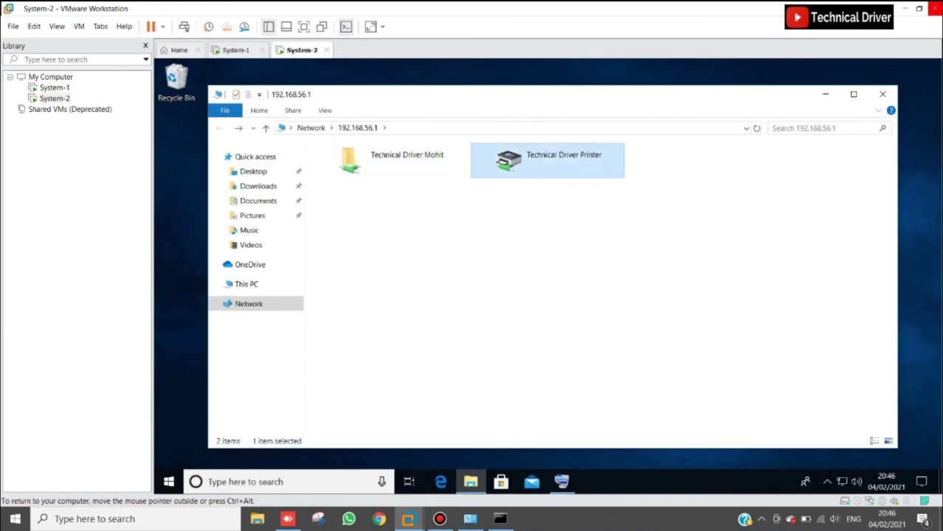
left_click(398, 160)
left_click(548, 160)
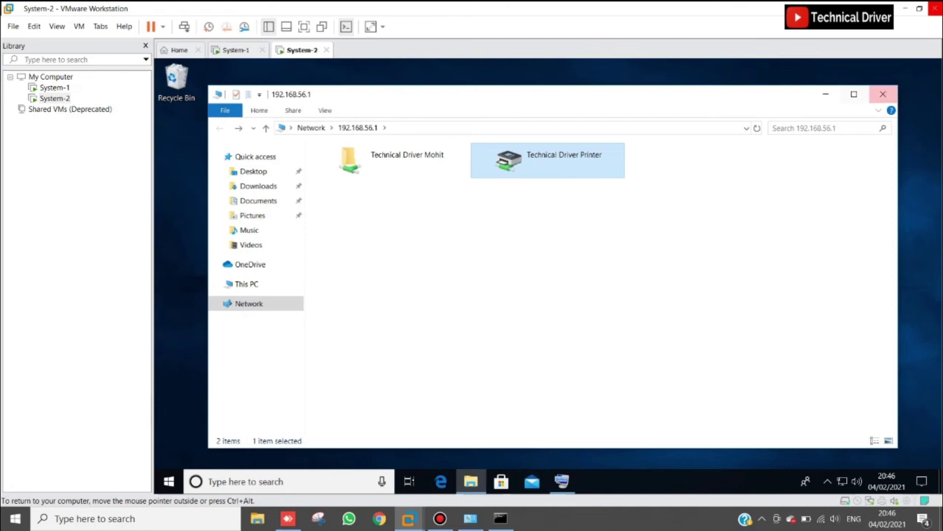
Minimise VMware Workstation, open the shared folder on the host's desktop, and create a text document named Test1.txt in it
left_click(904, 8)
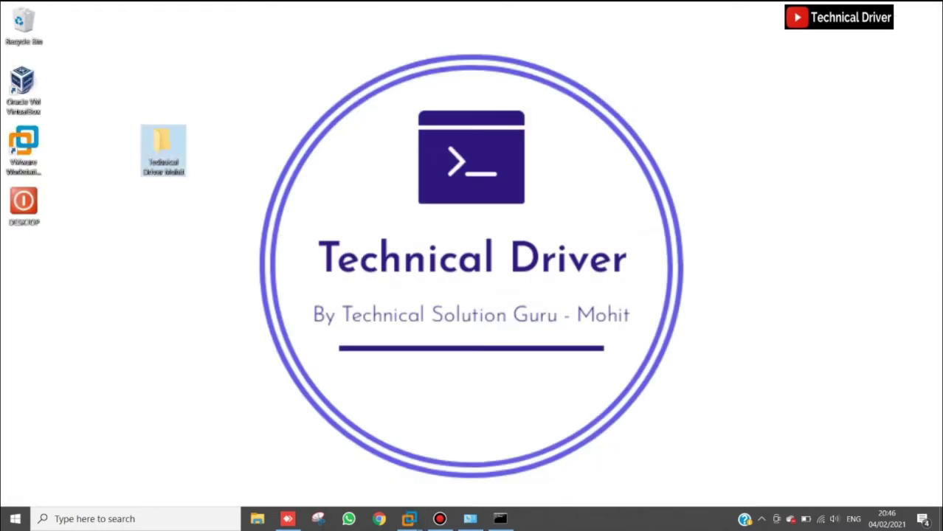
double_click(162, 148)
right_click(316, 185)
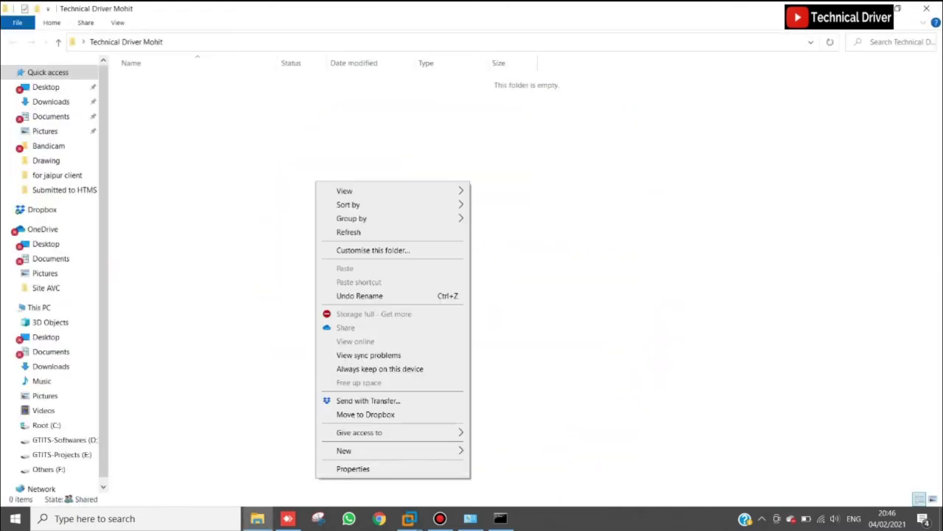
mouse_move(399, 451)
left_click(512, 421)
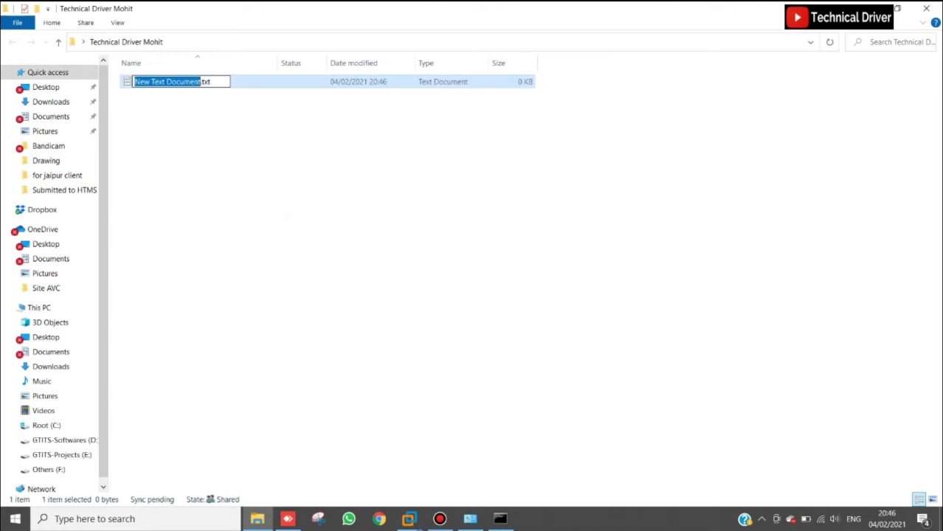
type("t")
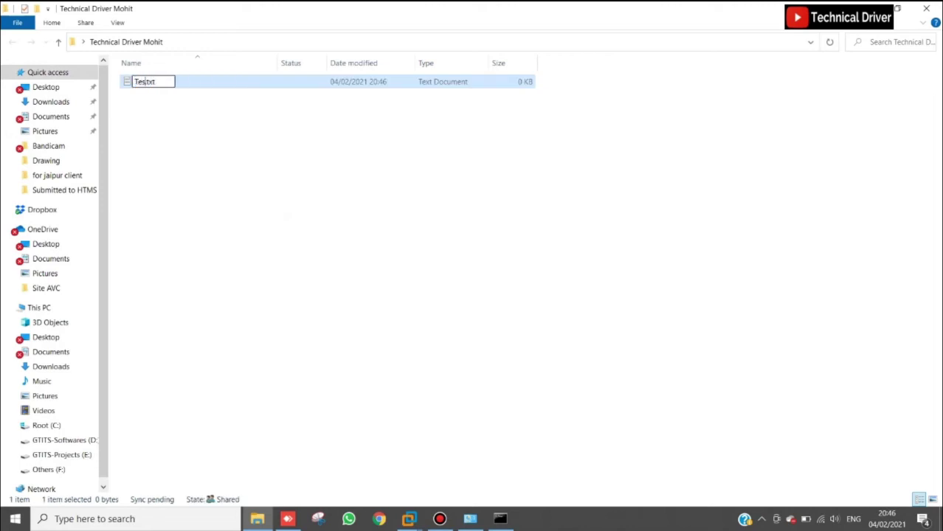
key("Return")
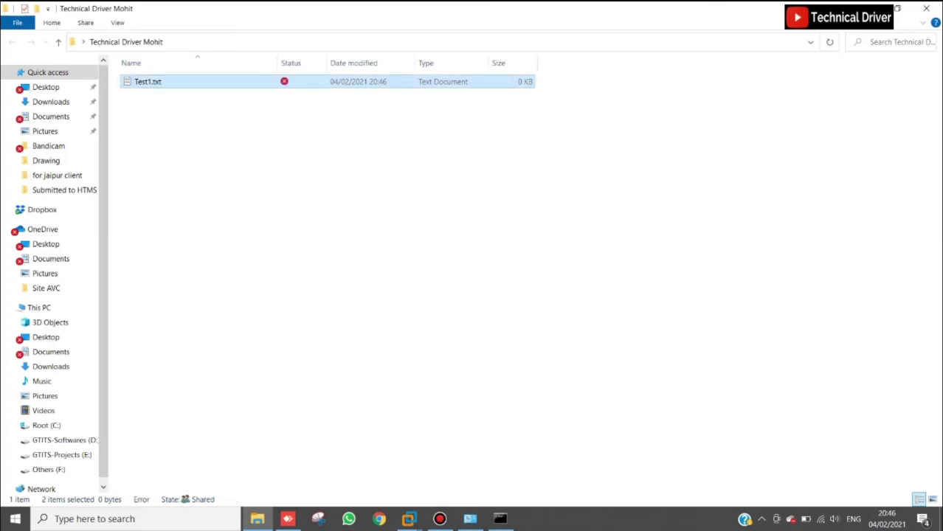
Make ten copies of Test1.txt in the host's shared folder, then close the folder window
key("ctrl+v")
key("ctrl+v")
key("ctrl+v")
key("ctrl+v")
key("ctrl+v")
key("ctrl+v")
key("ctrl+v")
key("ctrl+v")
key("ctrl+v")
key("ctrl+v")
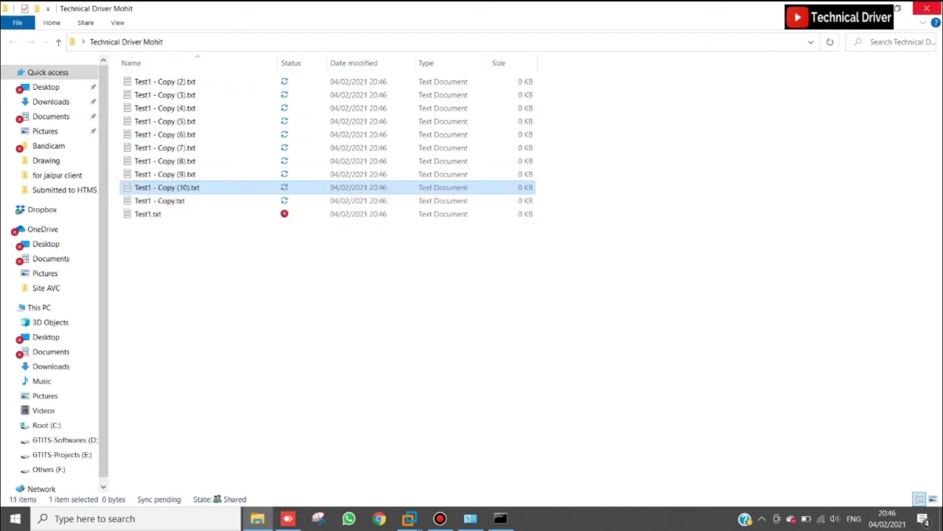
left_click(925, 8)
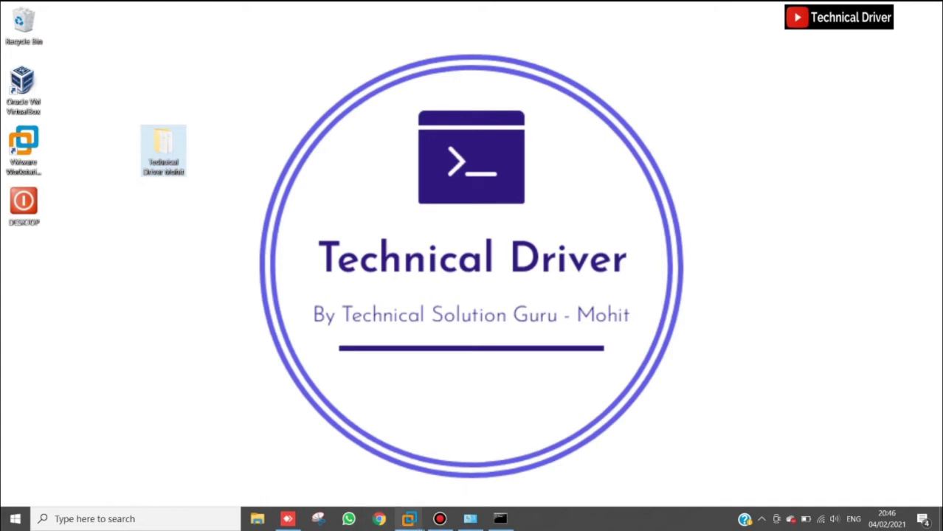
Return to System-1 in VMware Workstation, refresh the host's share, check the test files in the shared folder, and go back
mouse_move(408, 519)
left_click(408, 442)
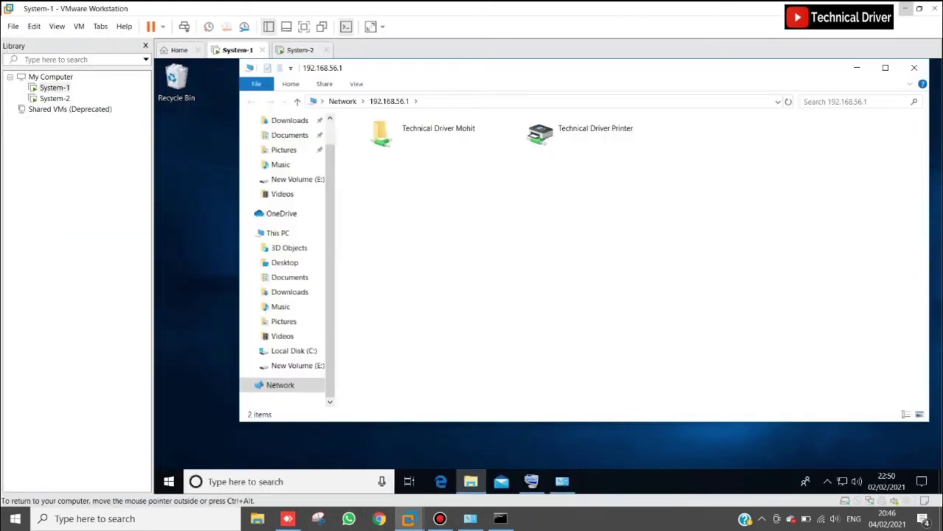
right_click(415, 218)
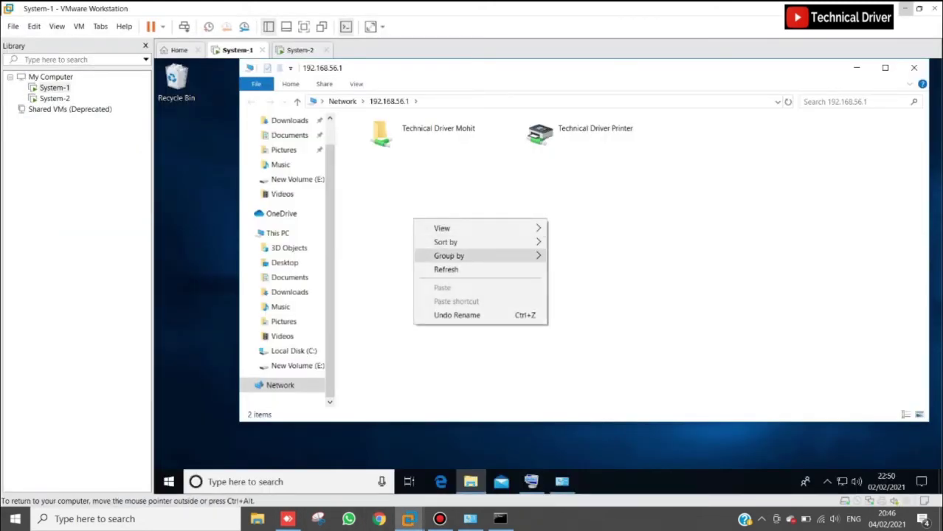
left_click(447, 269)
left_click(423, 133)
double_click(423, 133)
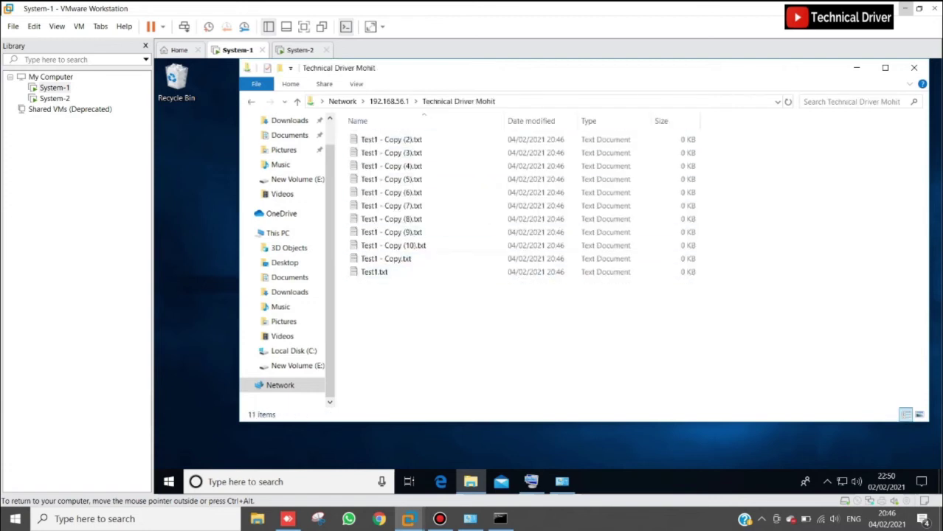
left_click(251, 101)
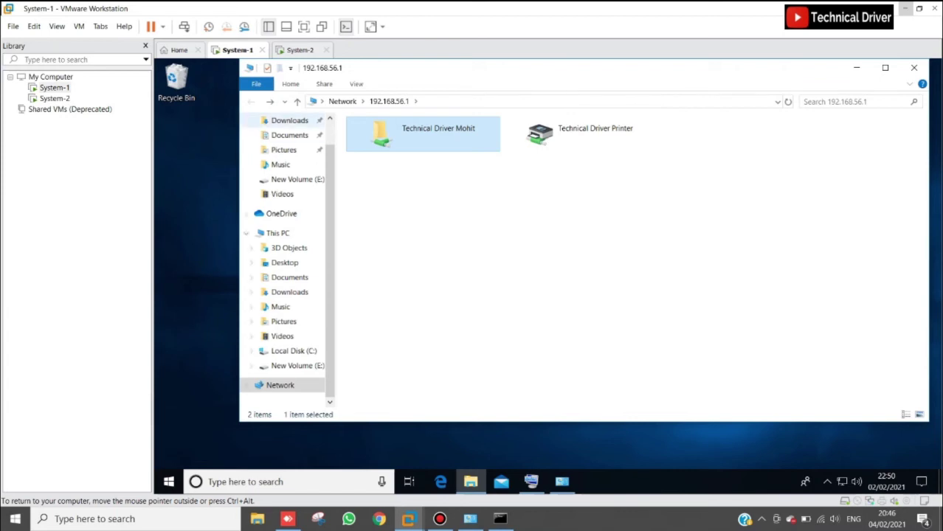
Switch to System-2, check the test files in the shared folder, then go back and open This PC
key("ctrl+Tab")
left_click(392, 160)
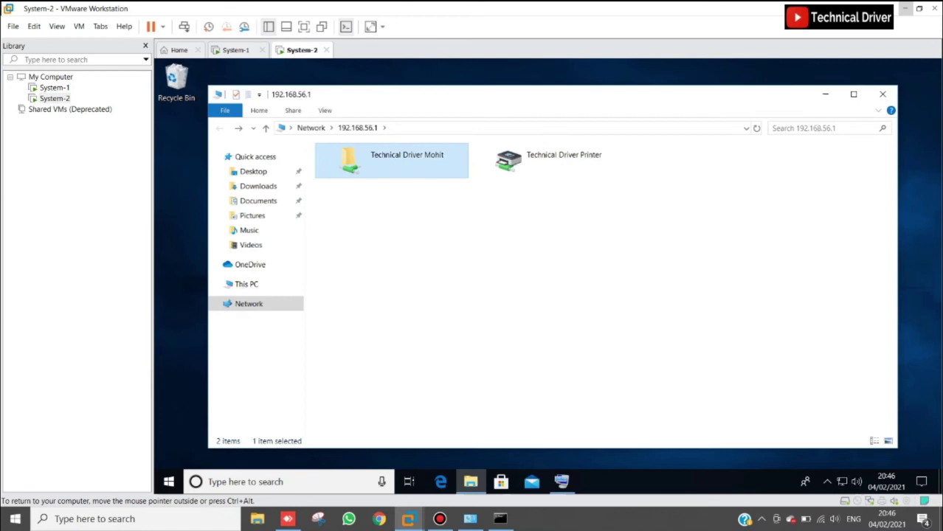
double_click(398, 163)
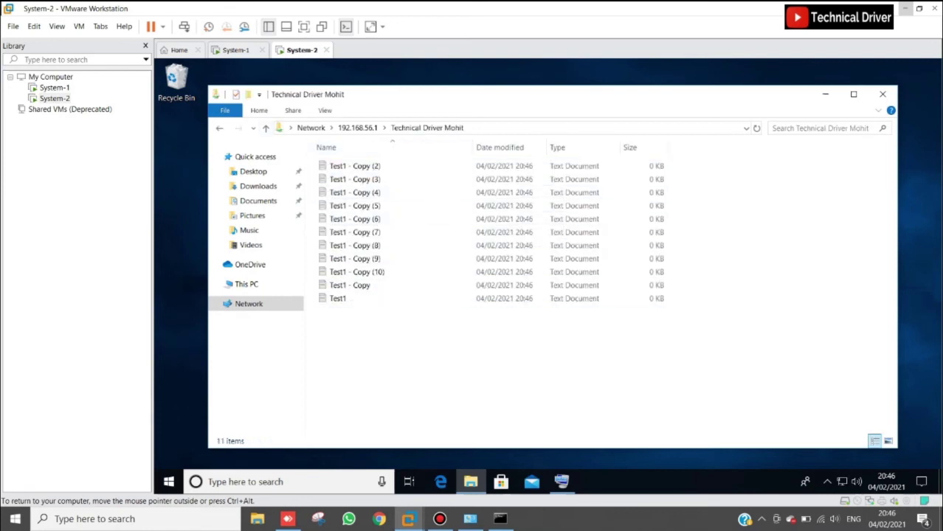
left_click(219, 127)
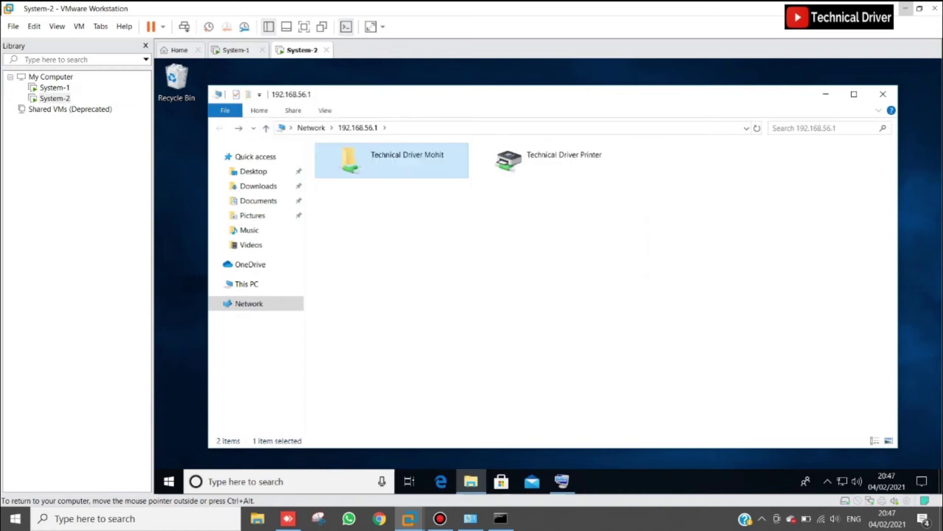
left_click(214, 284)
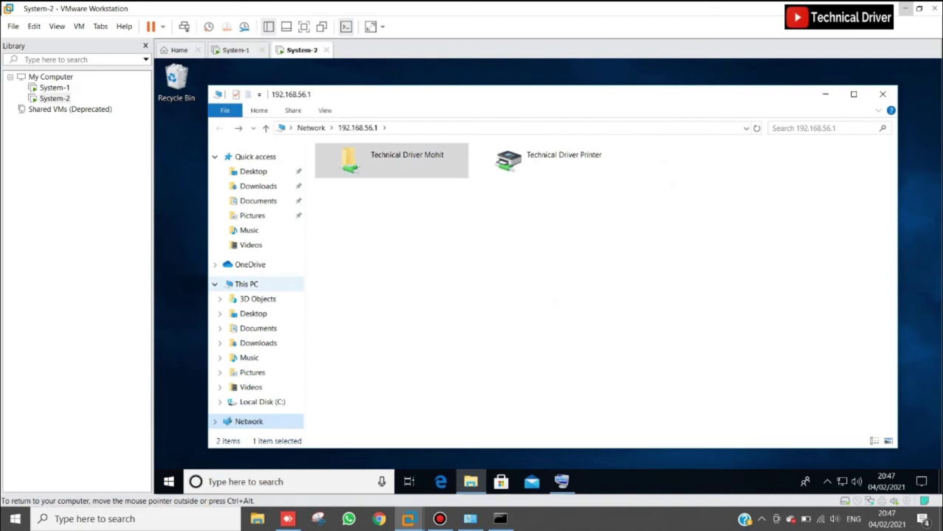
left_click(245, 284)
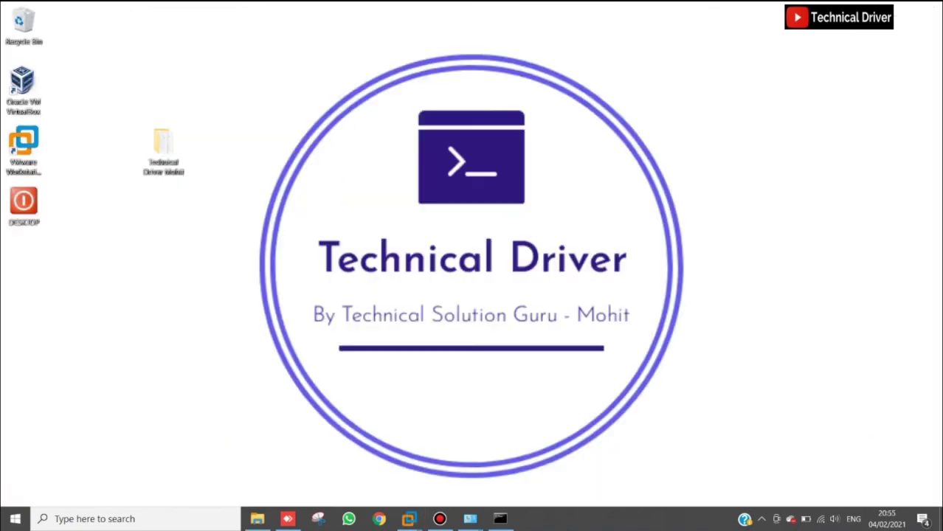
Return from the host desktop to System-2 in VMware Workstation and open Devices and Printers from Control Panel
mouse_move(408, 519)
left_click(413, 443)
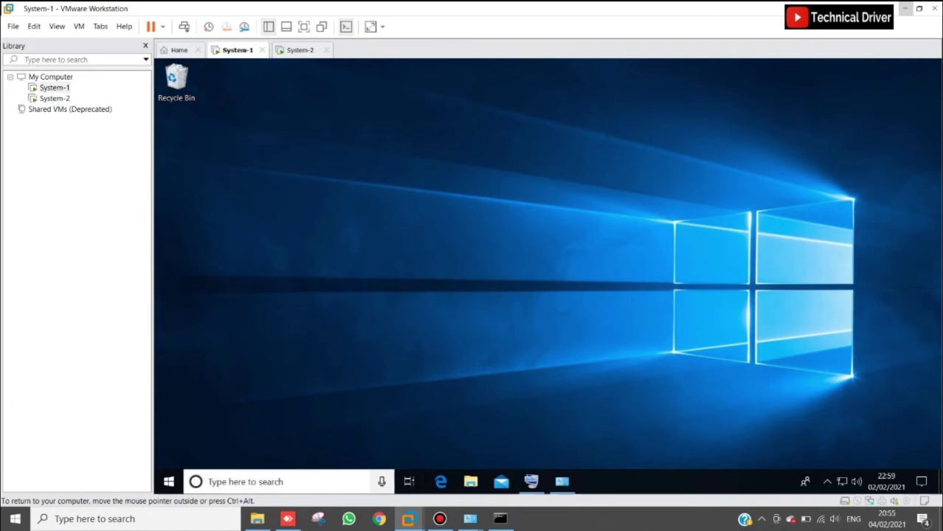
left_click(301, 49)
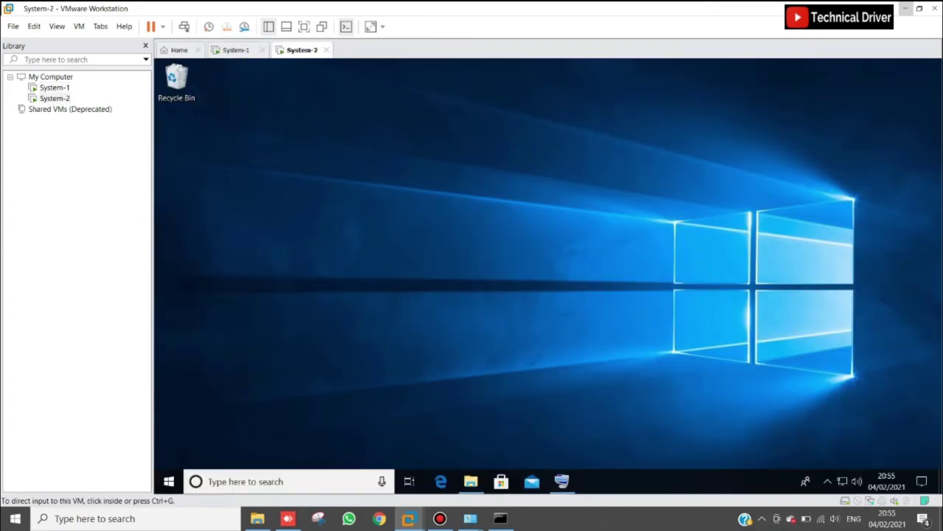
left_click(245, 481)
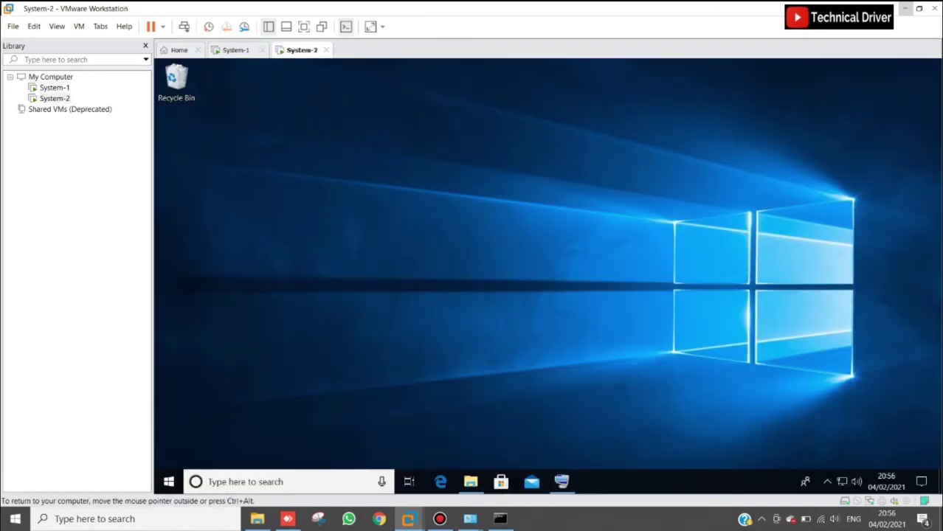
type("control")
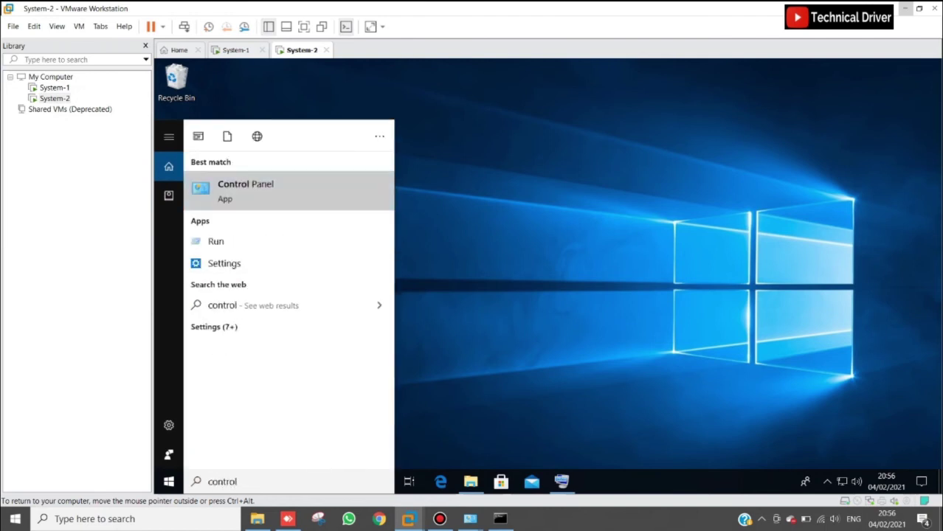
key("Return")
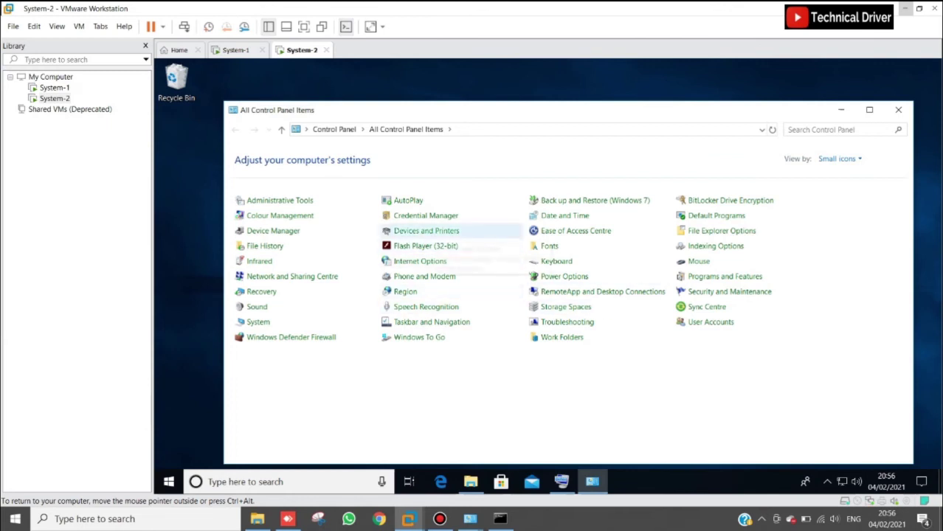
left_click(426, 230)
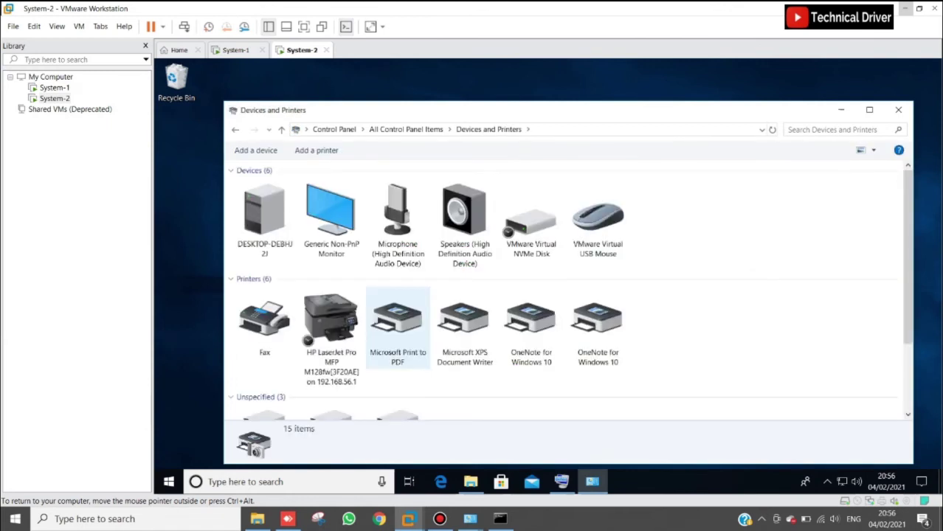
Set the HP LaserJet Pro MFP M128fw on 192.168.56.1 as System-2's default printer and refresh the devices list
left_click(331, 324)
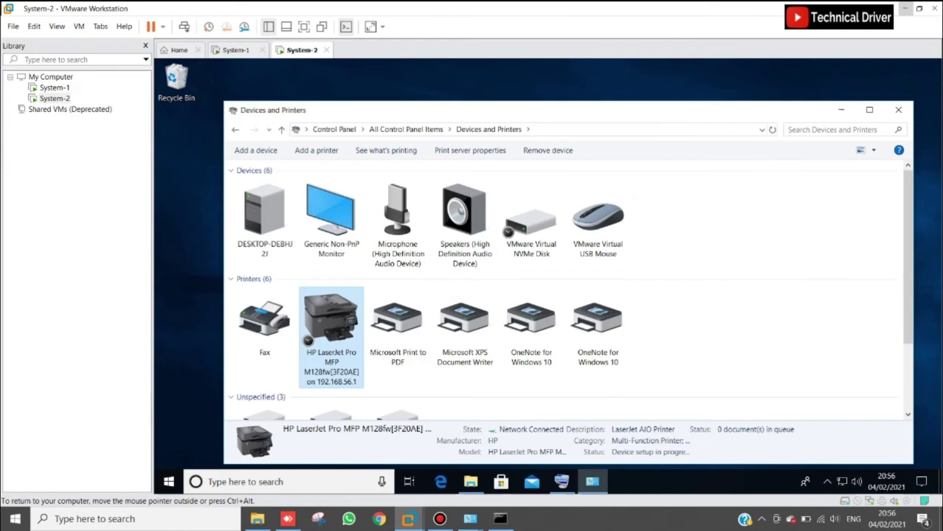
right_click(322, 343)
left_click(369, 239)
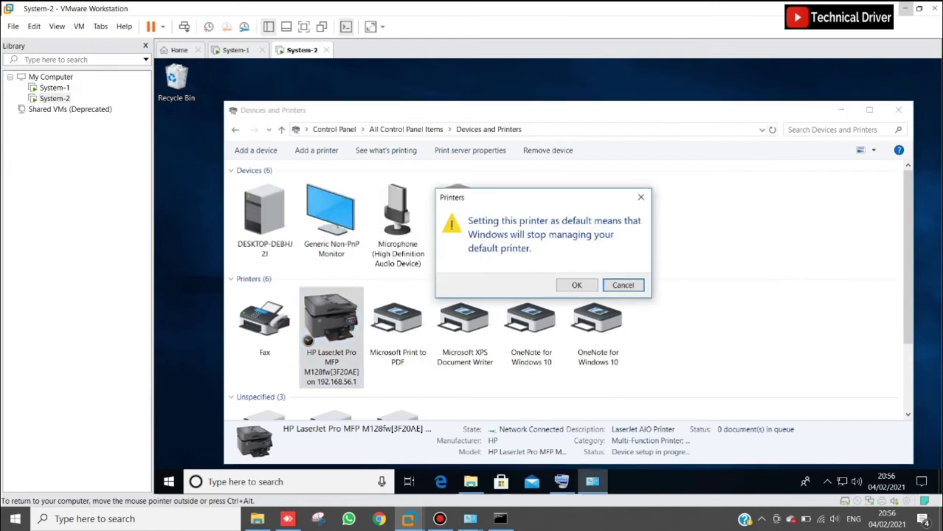
left_click(576, 285)
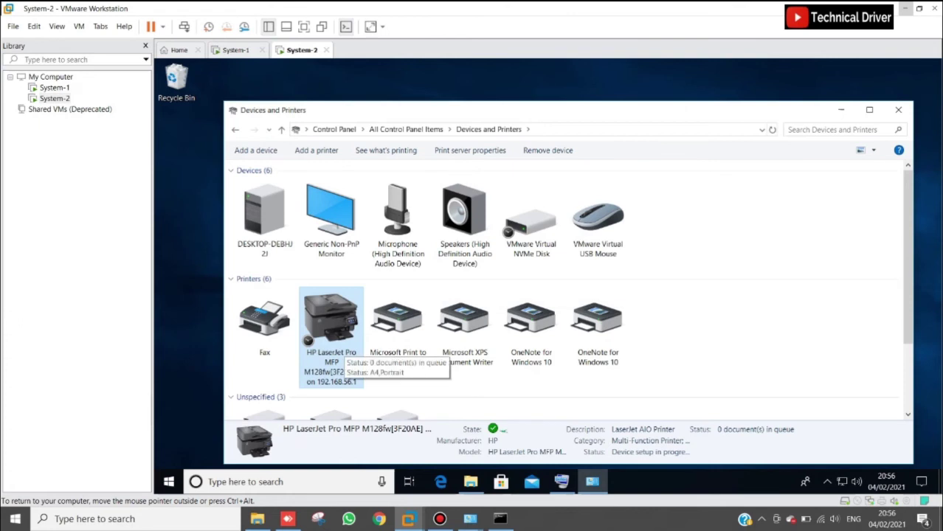
right_click(709, 297)
left_click(737, 347)
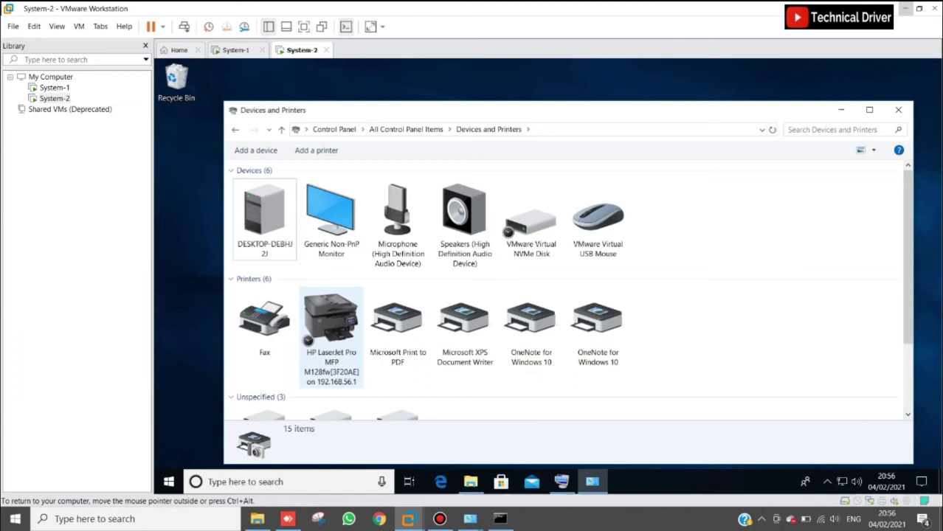
Switch to System-1, restore the Network and Sharing Centre window, and close it
left_click(235, 50)
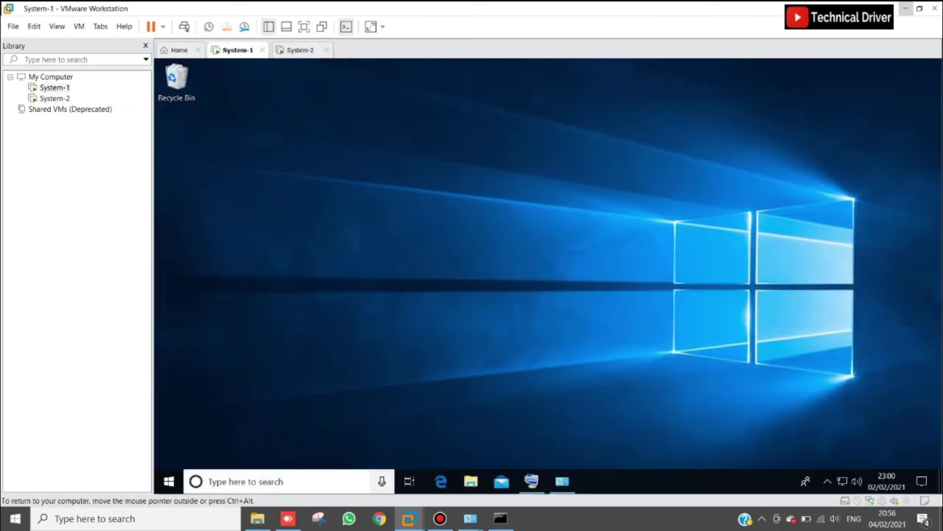
left_click(562, 482)
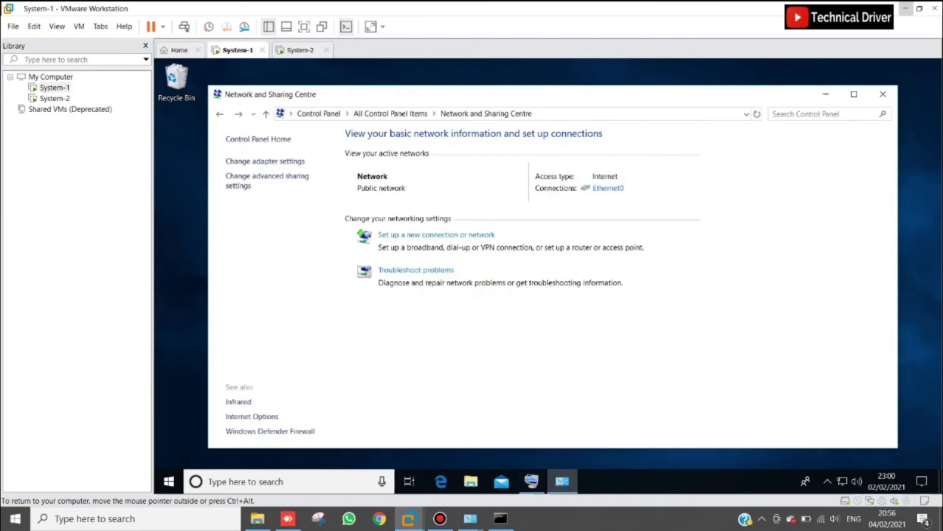
left_click(882, 95)
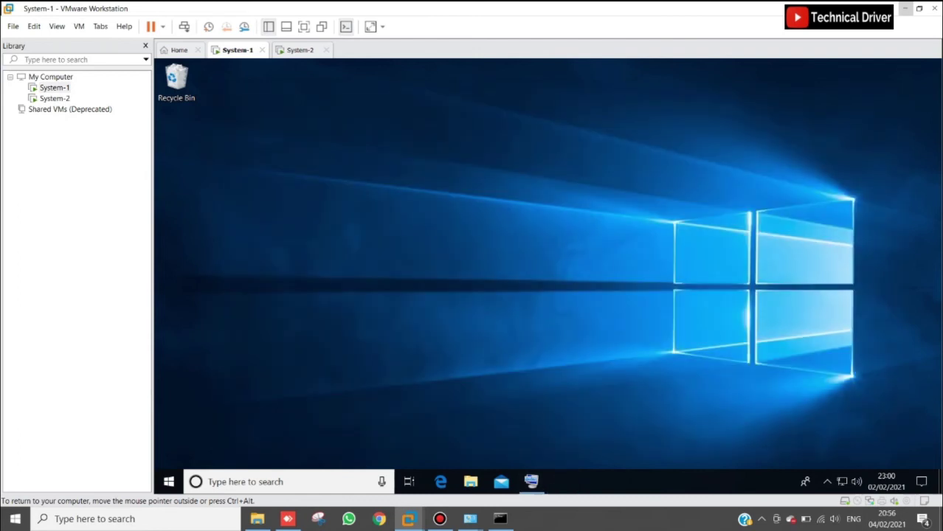
Open Devices and Printers on System-1, inspect the HP LaserJet Pro MFP M128fw on 192.168.56.1 and its details page, and close the window
left_click(247, 482)
type("control")
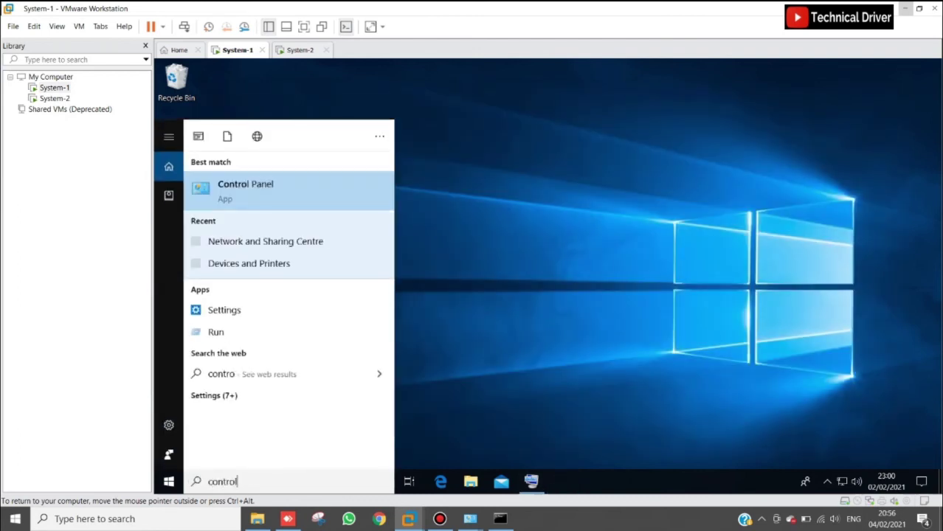
key("Return")
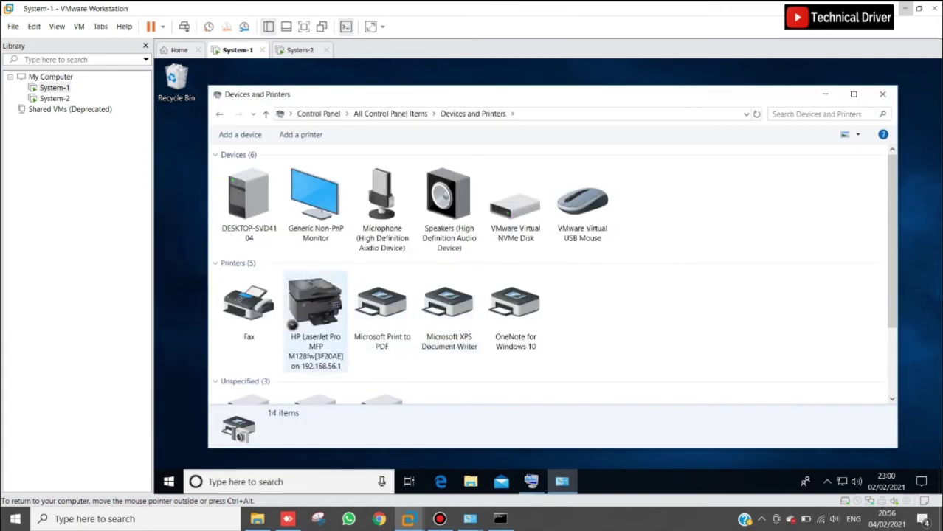
left_click(315, 335)
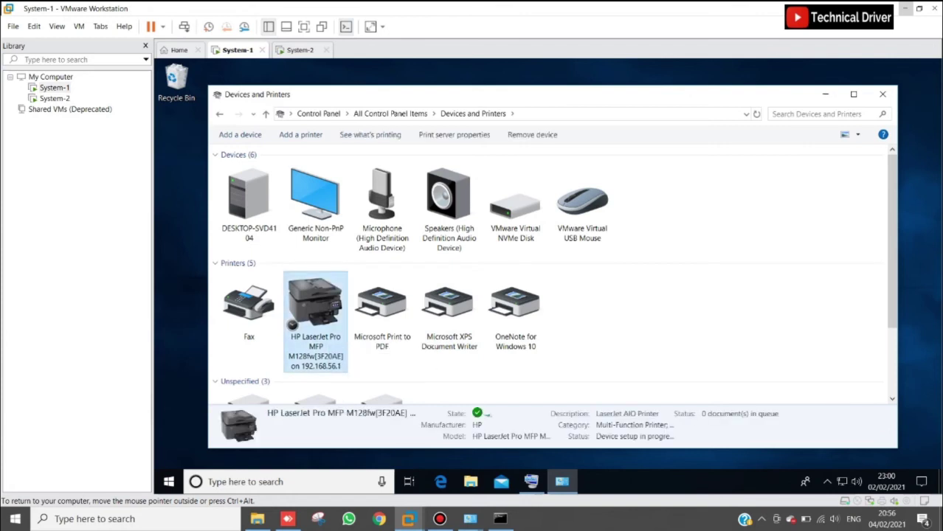
scroll(316, 335, "down", 2)
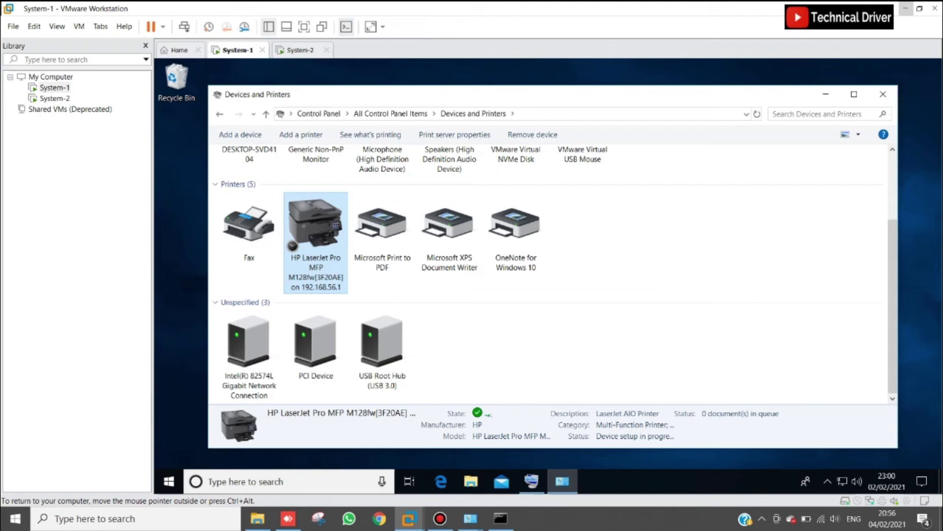
double_click(316, 248)
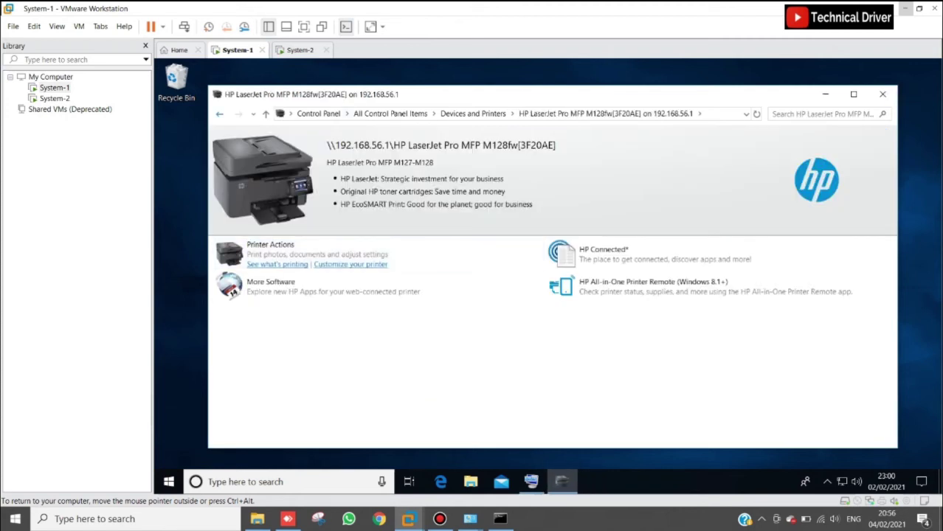
left_click(220, 114)
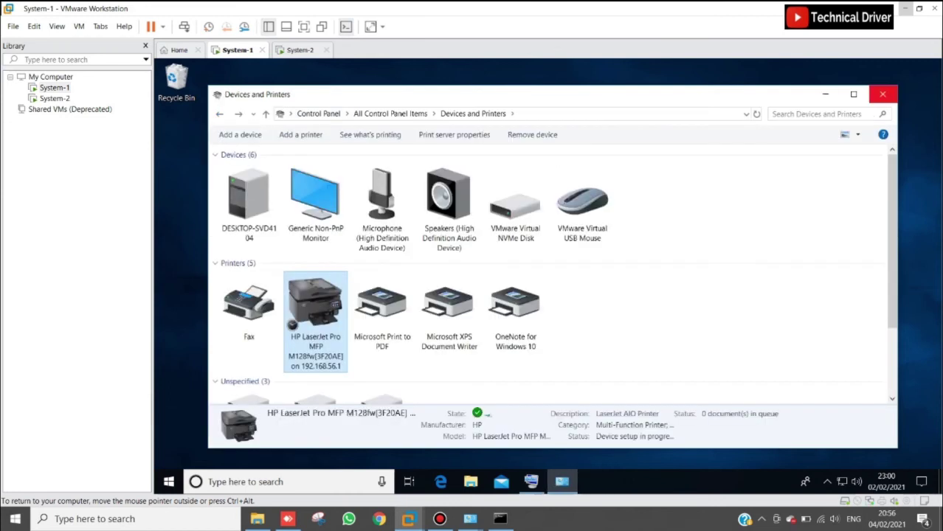
left_click(882, 94)
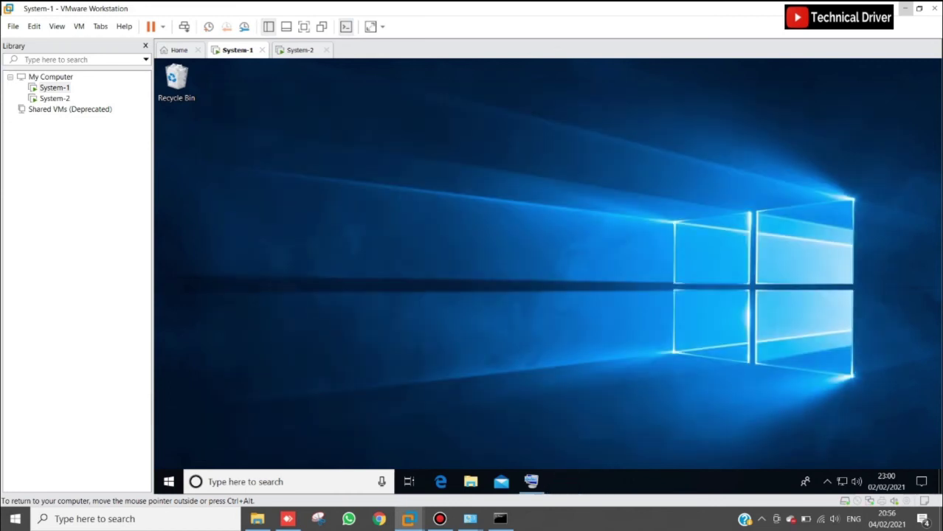
Open New Volume (E:) in System-1's File Explorer and create a folder named Folder1
left_click(470, 481)
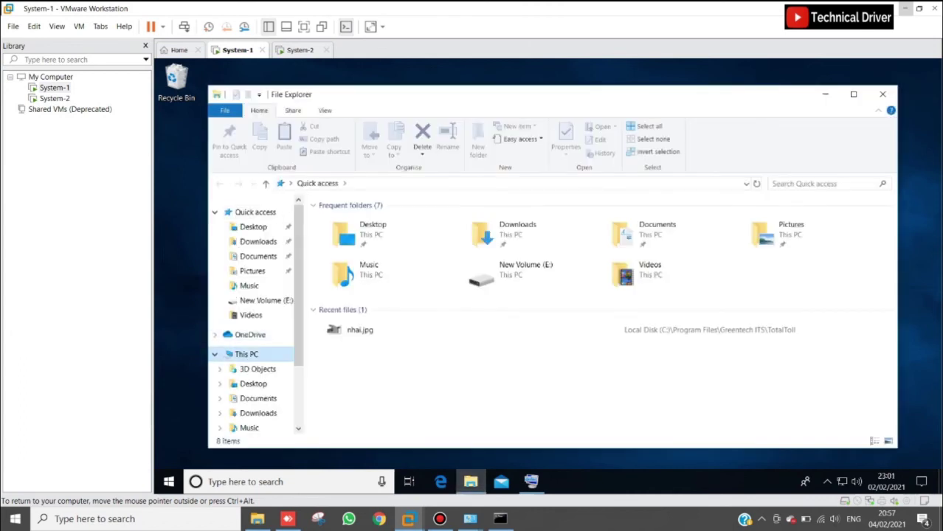
left_click(245, 354)
double_click(703, 356)
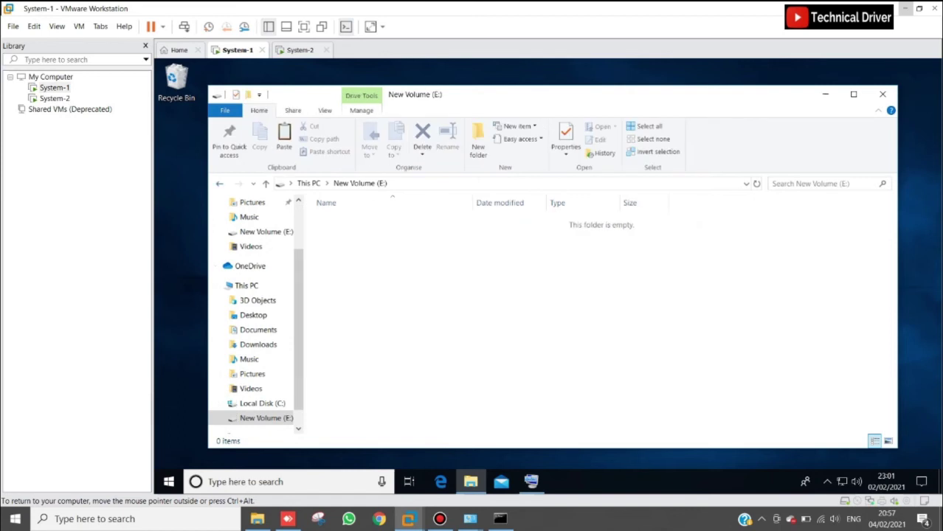
key("alt+Left")
double_click(703, 356)
right_click(385, 280)
mouse_move(442, 430)
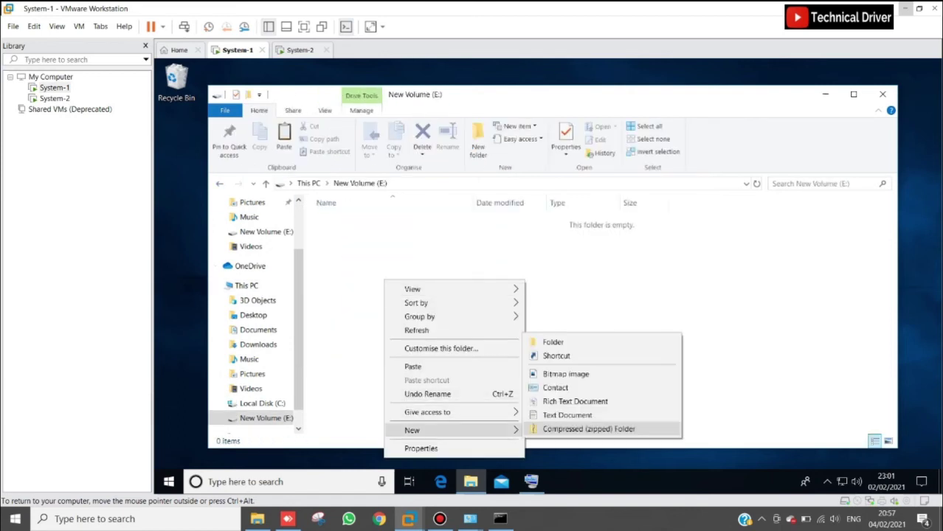
left_click(552, 342)
type("Folder1")
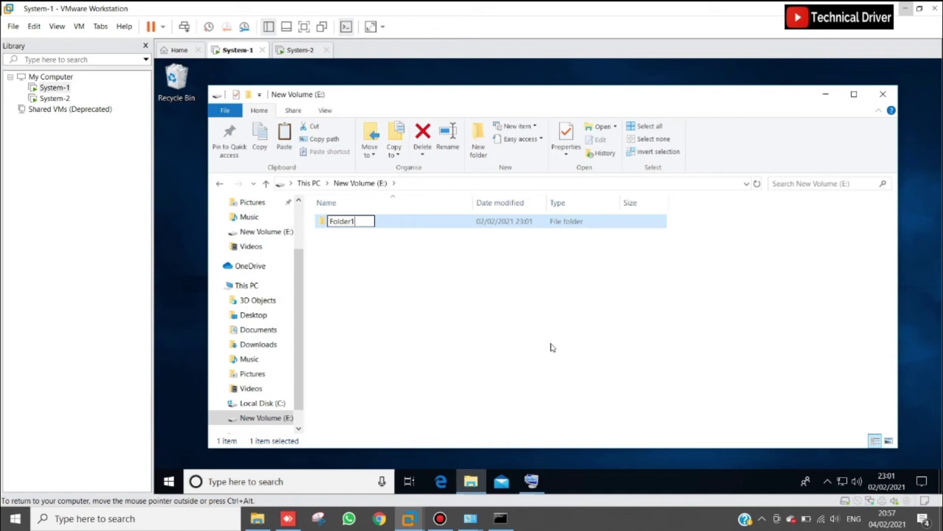
key("Return")
Create a second folder named Folder2 in New Volume (E:)
right_click(452, 292)
mouse_move(516, 266)
left_click(616, 268)
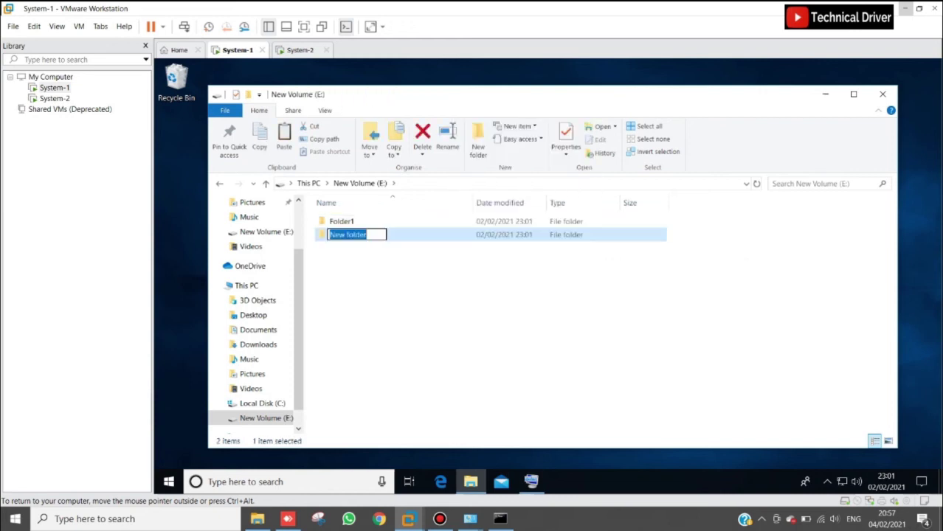
type("Fol")
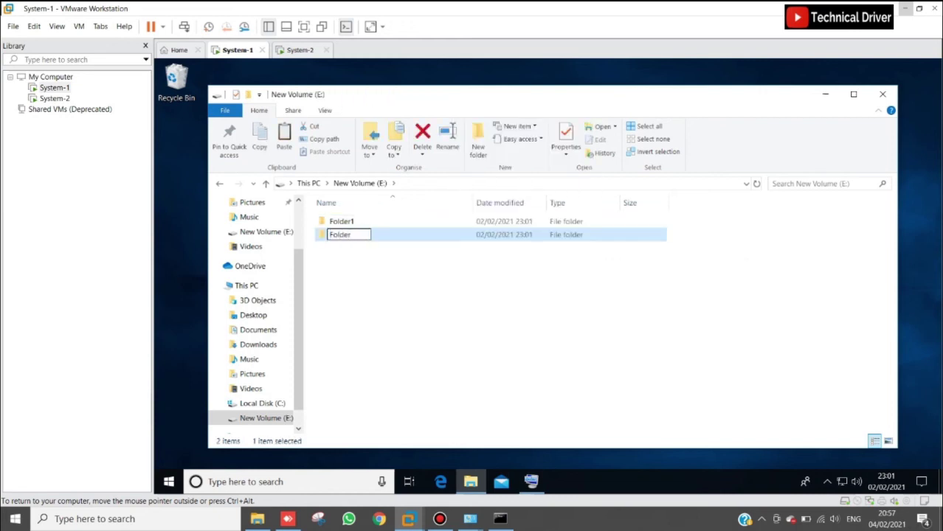
key("Return")
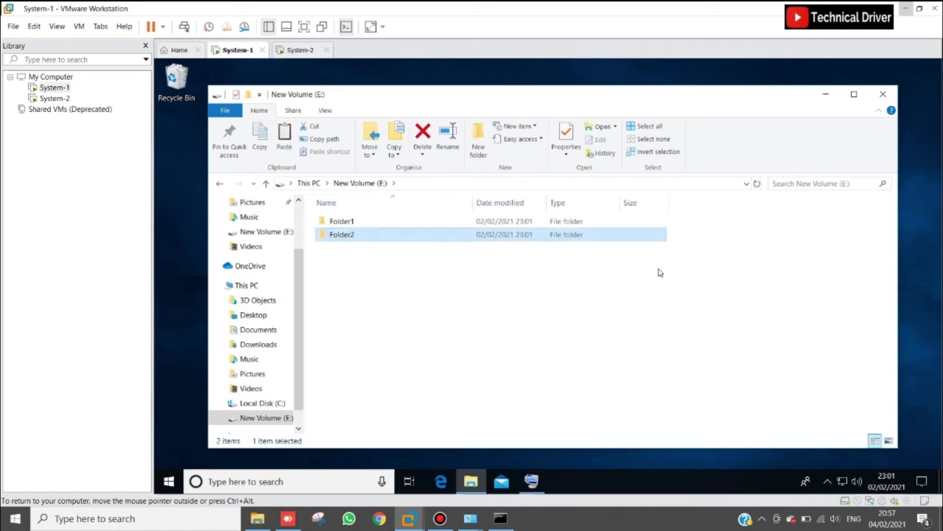
Create a text document named 1.txt inside Folder1
key("Up")
key("Return")
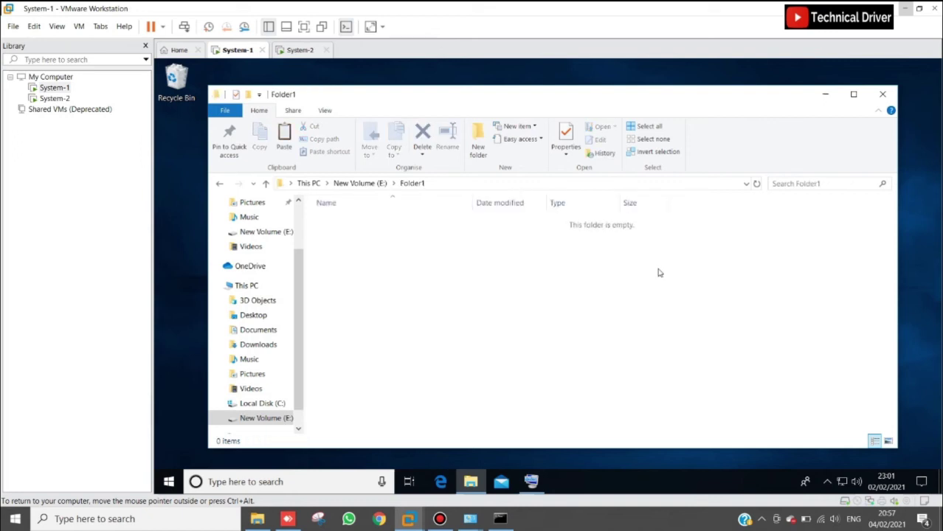
right_click(524, 270)
mouse_move(583, 420)
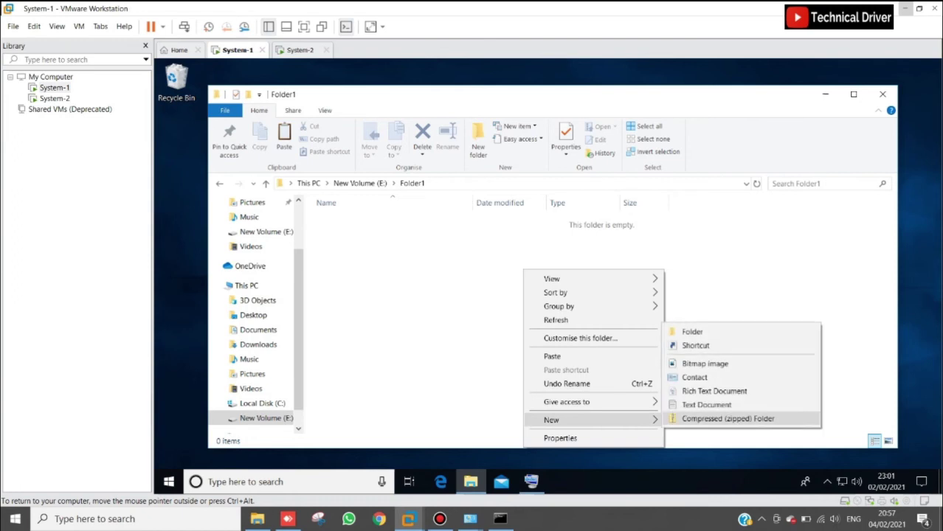
left_click(706, 404)
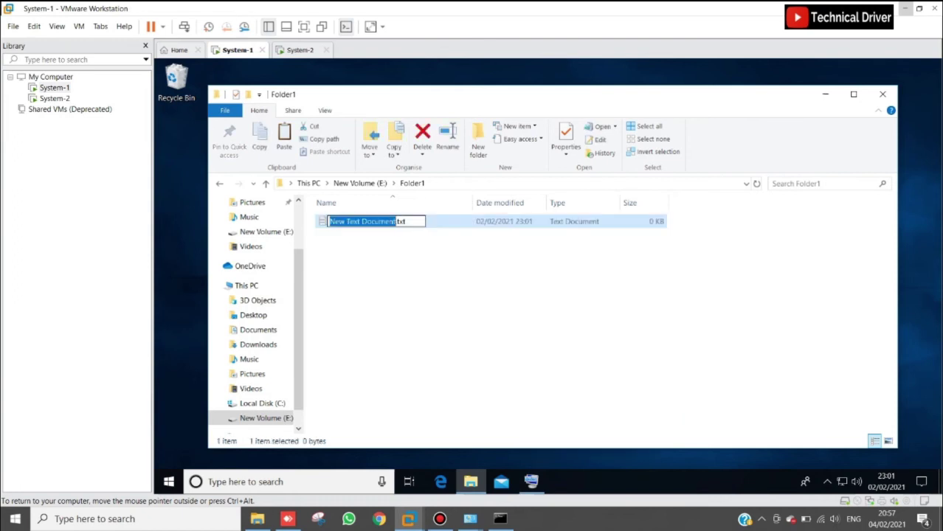
type("1")
key("Return")
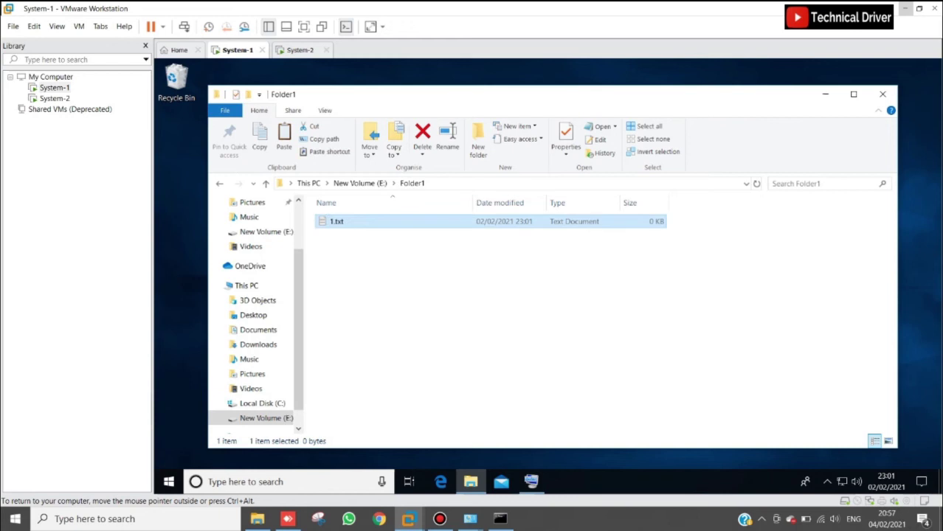
Make seven copies of 1.txt in Folder1, then go back to New Volume (E:) and check Folder2
key("ctrl+c")
key("ctrl+v")
key("ctrl+v")
key("ctrl+v")
key("ctrl+v")
key("ctrl+v")
key("ctrl+v")
key("ctrl+v")
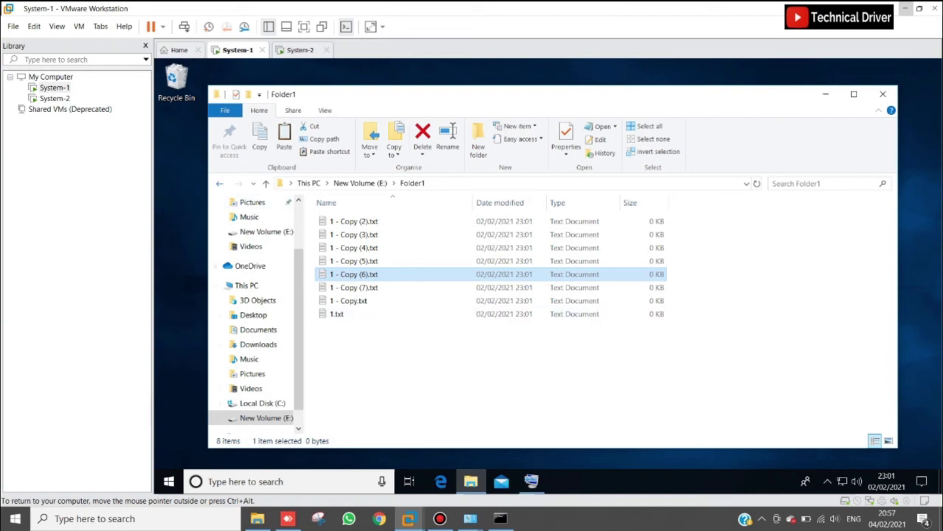
left_click(219, 183)
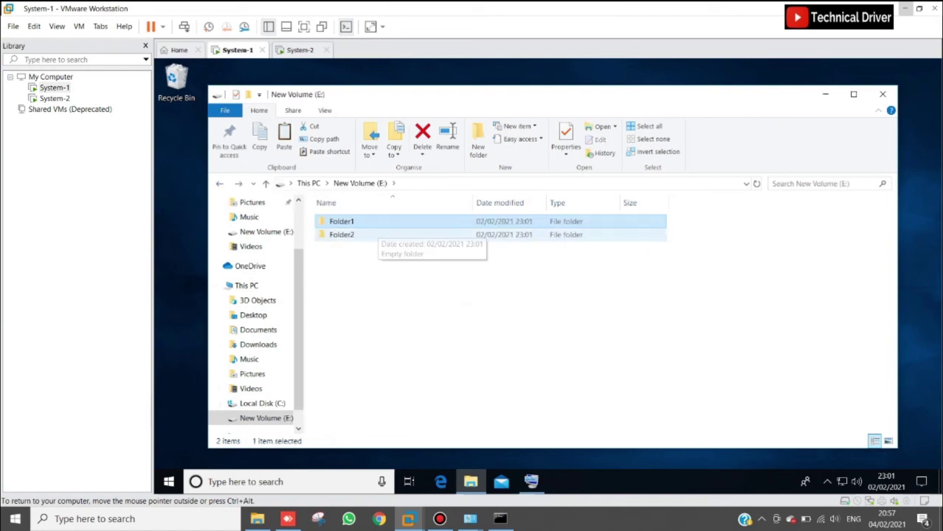
double_click(342, 235)
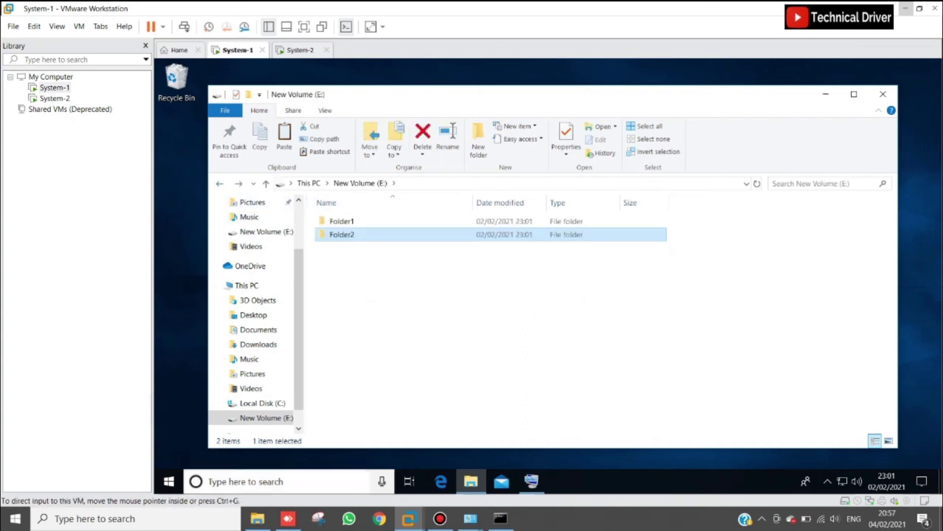
Search for cmd on System-1 and open Command Prompt
left_click(258, 482)
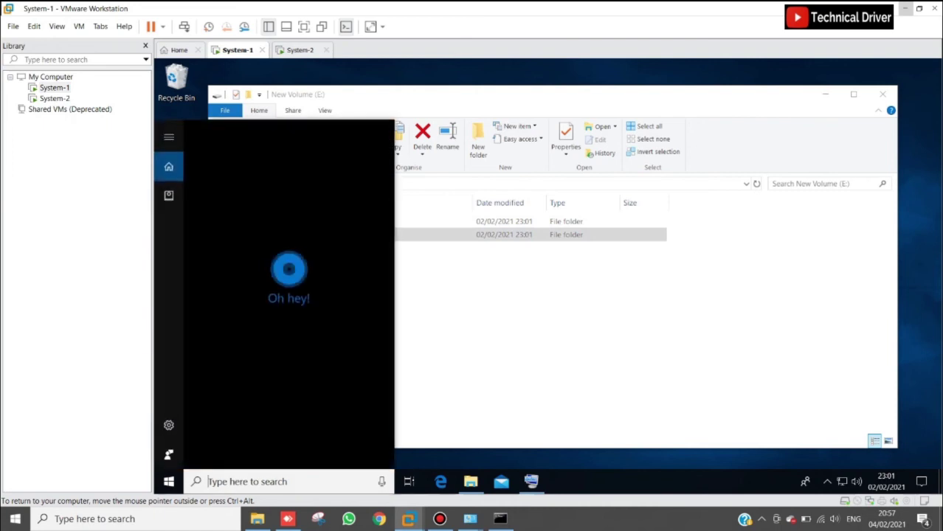
type("cm")
type("d")
key("BackSpace")
type("d")
key("Return")
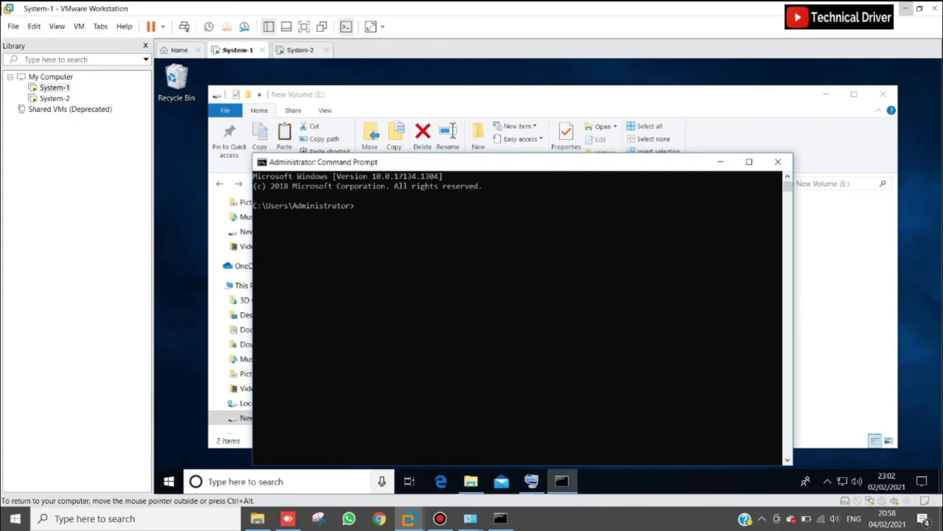
type("Move")
key("BackSpace")
key("BackSpace")
key("BackSpace")
key("BackSpace")
mouse_move(531, 482)
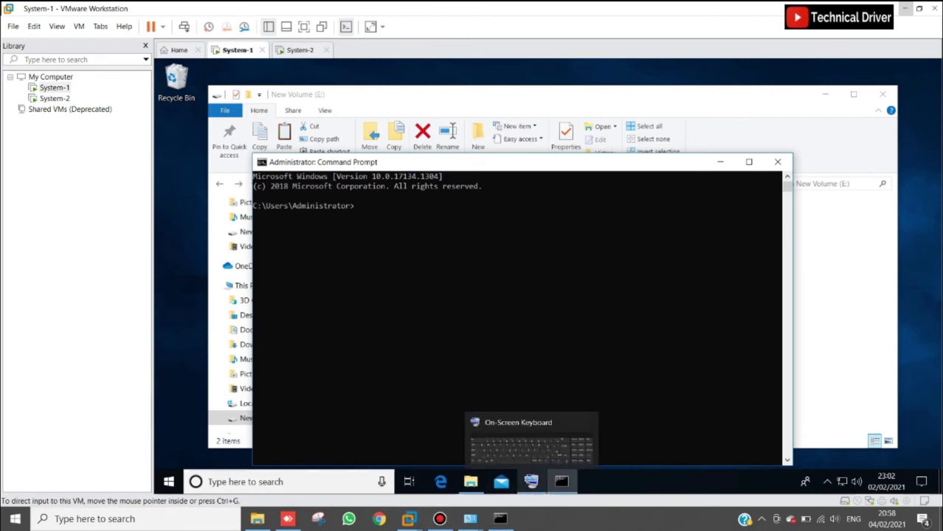
Open Notepad on the host and write the command Move "E:\Folder1\*" "E:\Folder2"
key("super+r")
type("no")
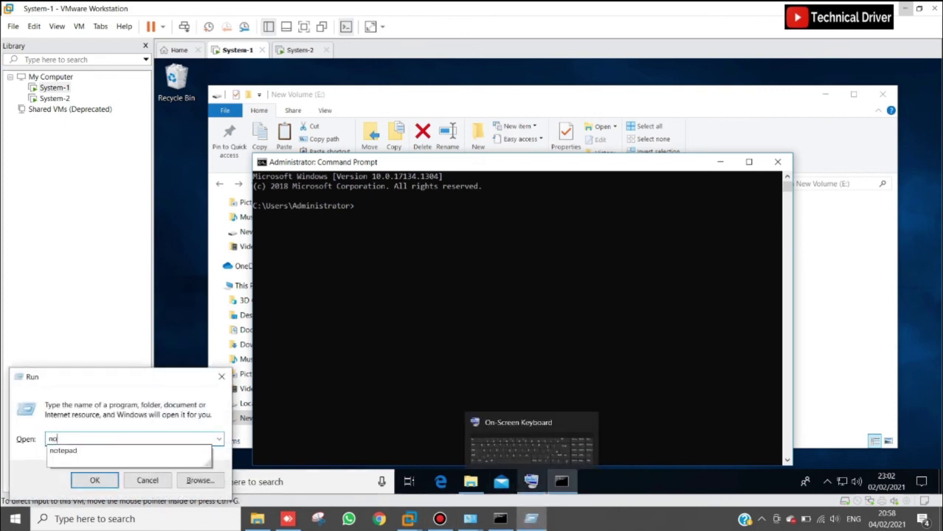
type("tepad")
key("Return")
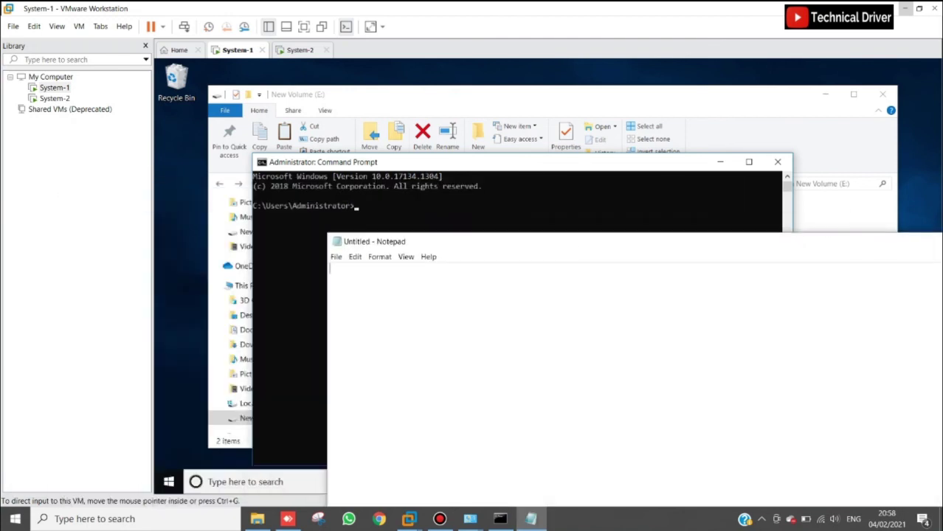
type("Move")
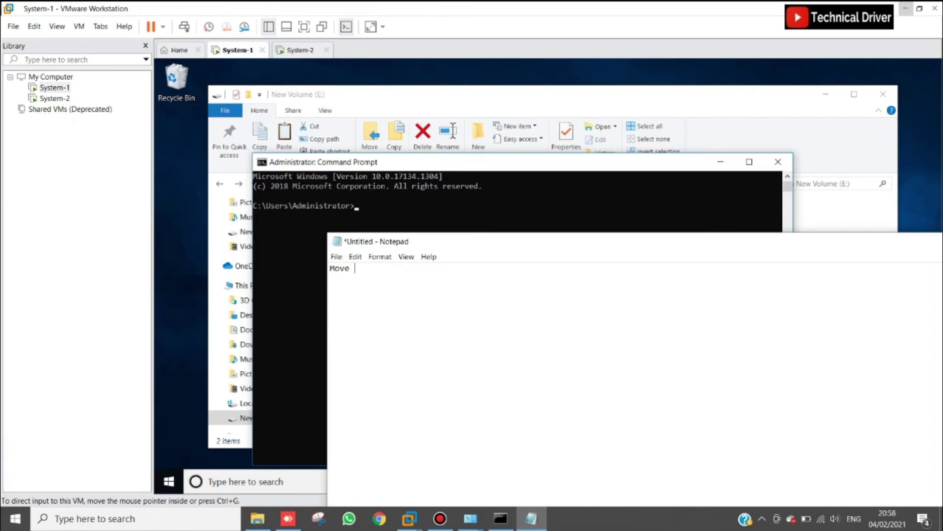
type(" \"E:\\Folder1\\*\" \"E:\\Folde")
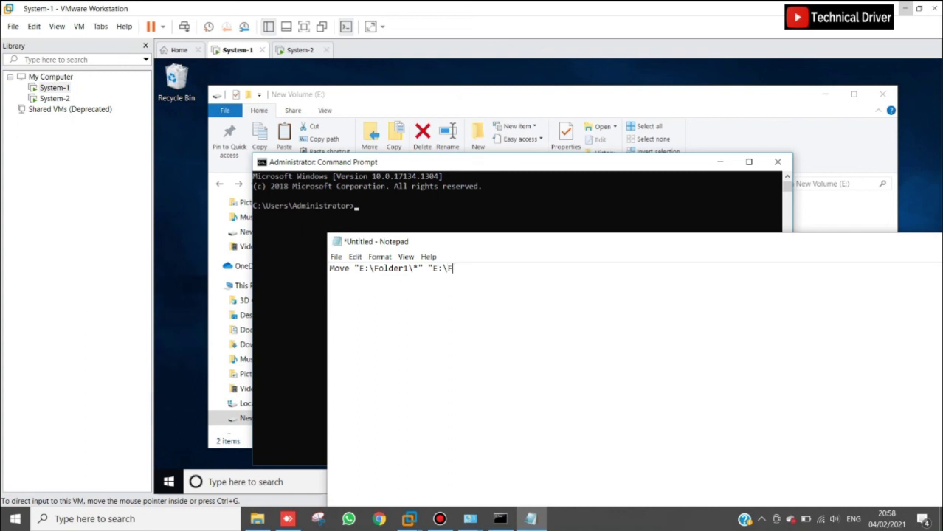
type("r2\"")
Copy the Move command from Notepad and paste it at System-1's Command Prompt
left_click_drag(488, 269, 329, 269)
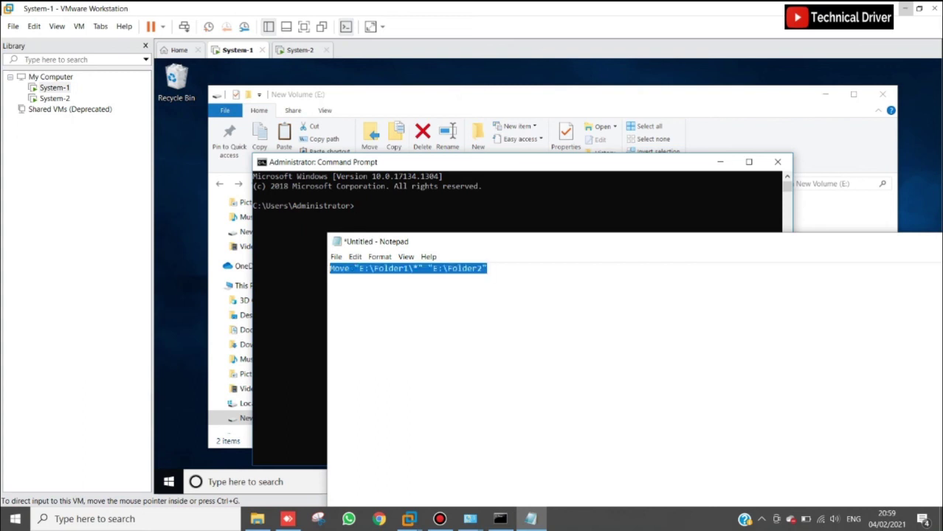
left_click(531, 519)
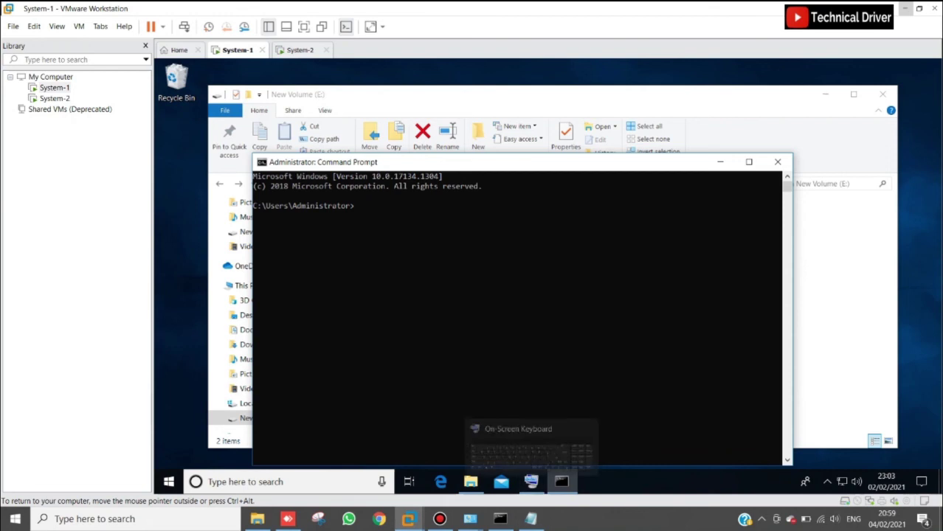
right_click(389, 165)
mouse_move(414, 245)
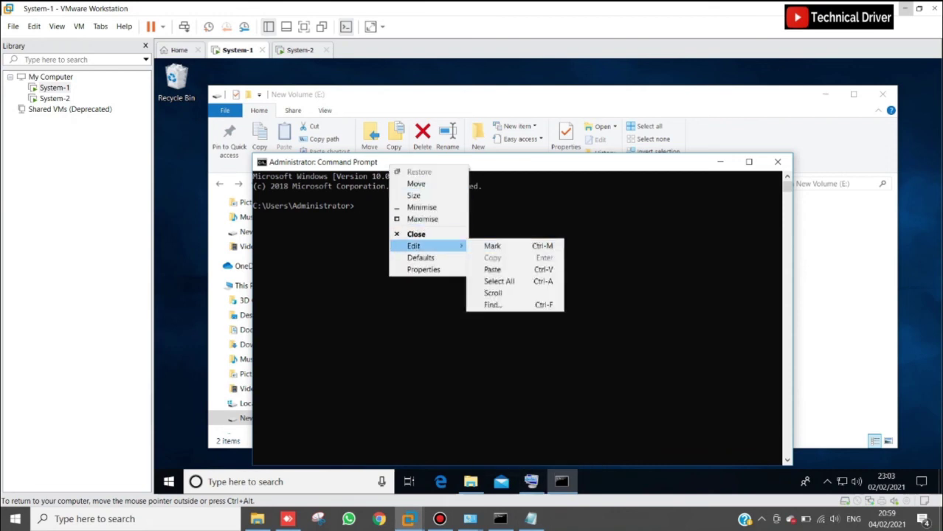
left_click(491, 269)
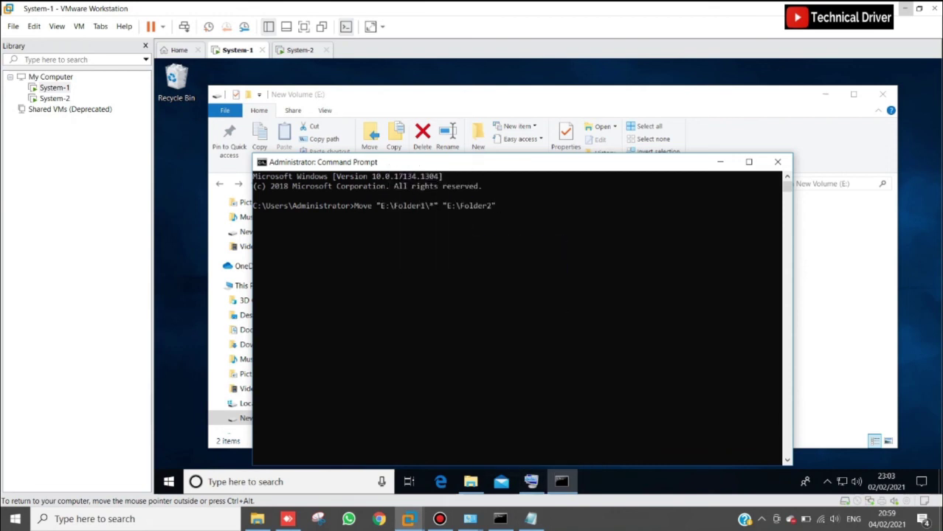
Move the Command Prompt window clear of the folder list, check the contents of Folder2, and return to the pasted command
left_click_drag(520, 165, 598, 274)
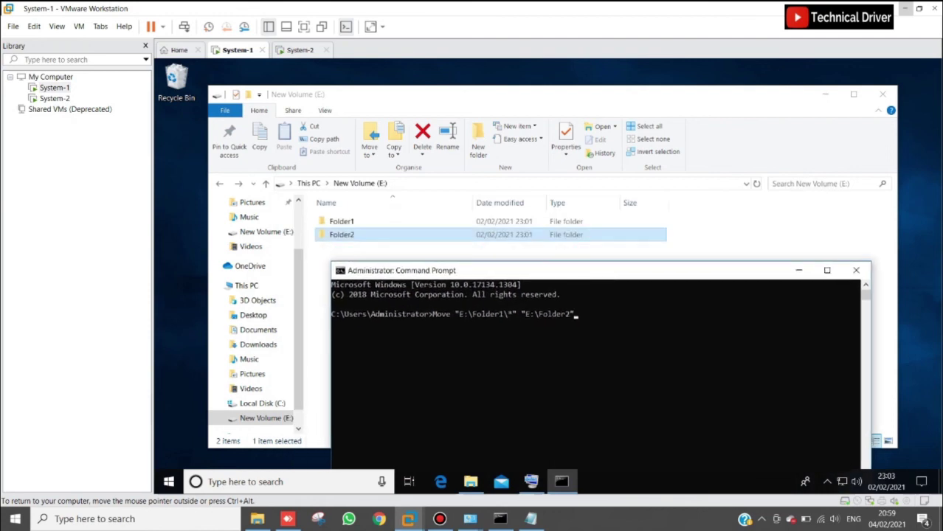
double_click(342, 235)
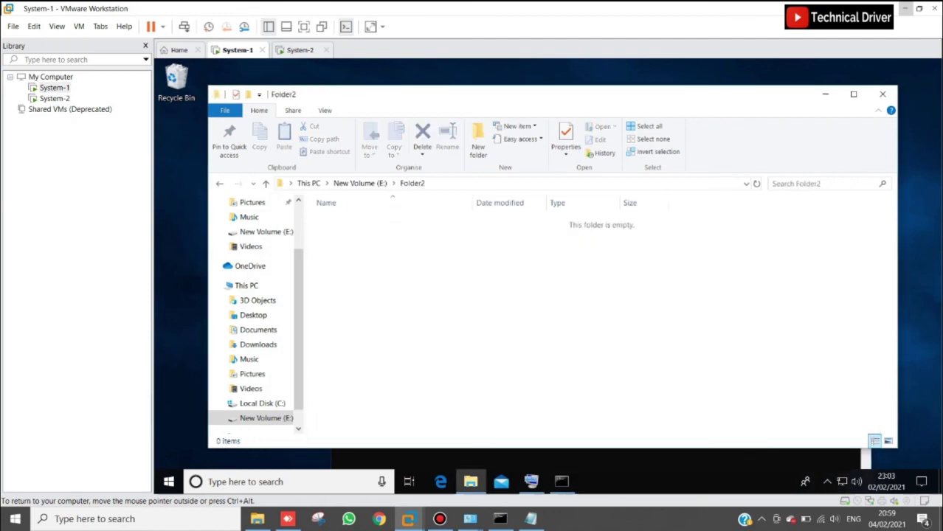
left_click(562, 481)
left_click(573, 313)
left_click(589, 313)
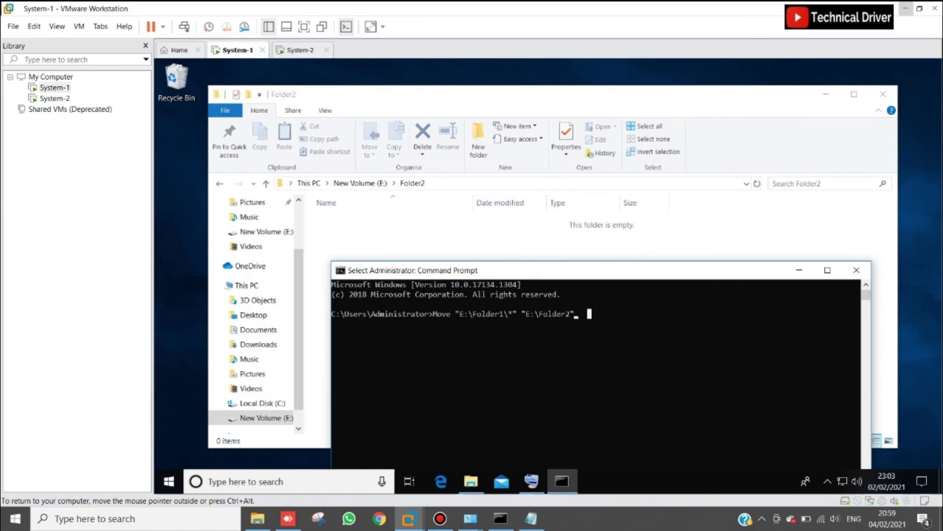
Run the pasted Move command and shift the Command Prompt window aside to reveal the file list of Folder2
key("Escape")
key("Return")
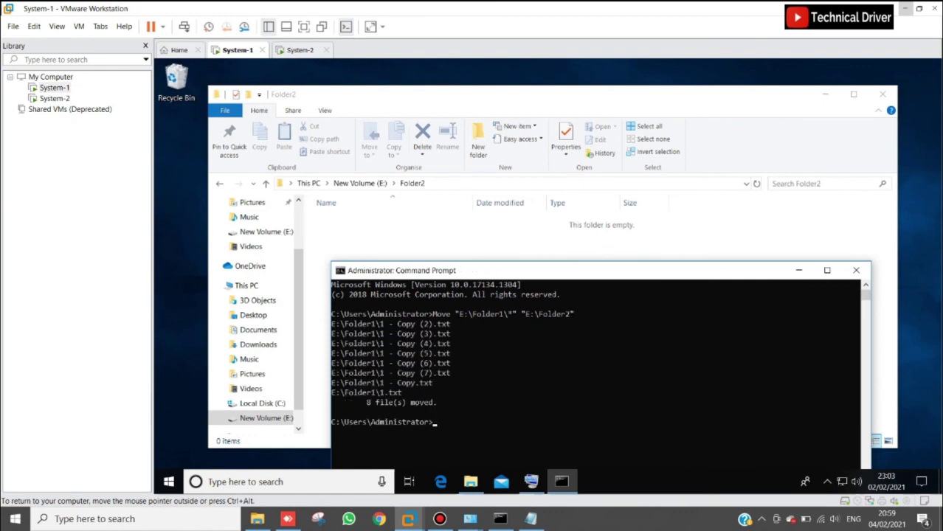
left_click_drag(520, 271, 678, 260)
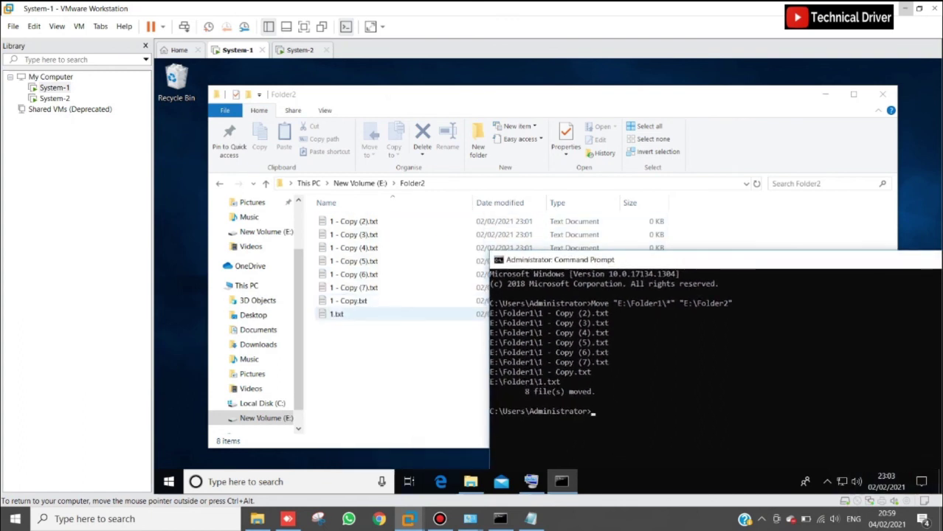
Check the contents of Folder1 on drive E: in File Explorer and close the File Explorer window
key("alt+Tab")
key("alt+Up")
key("Up")
key("Return")
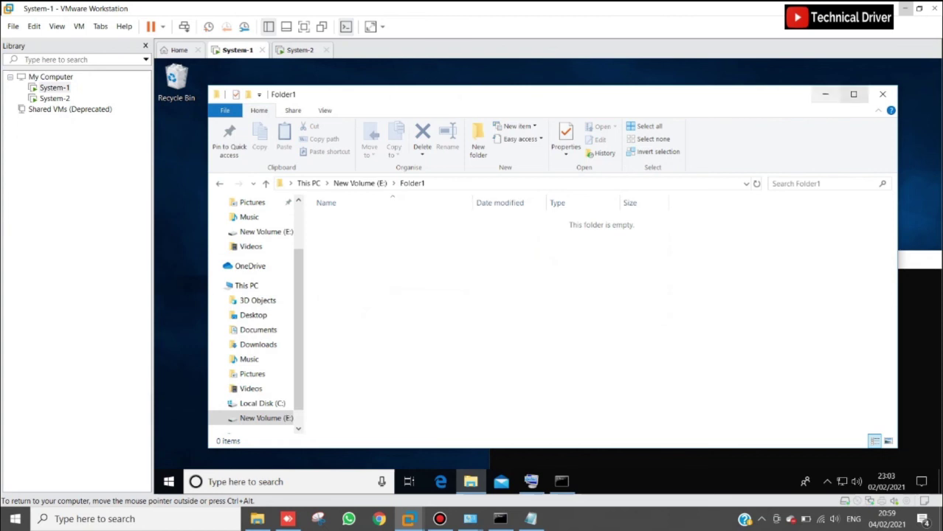
left_click(882, 94)
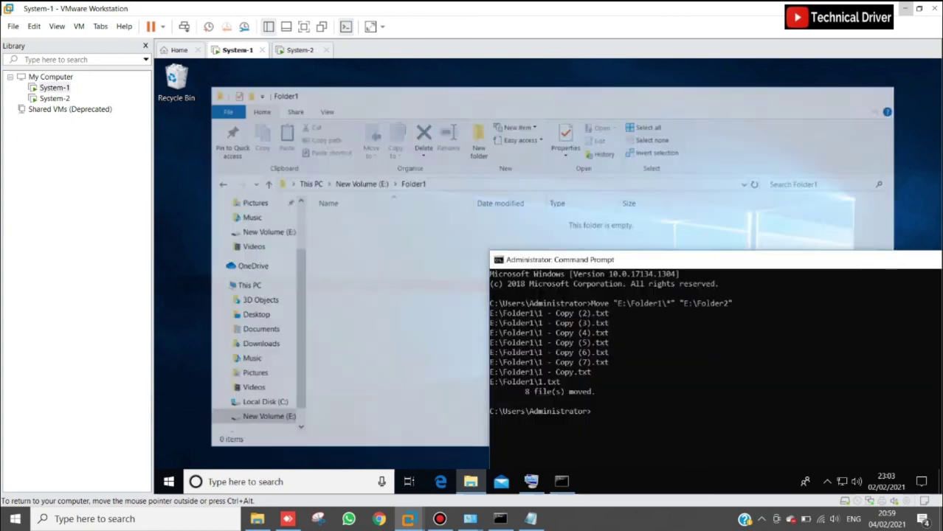
Recall the previous command at the Command Prompt and replace the word Move with Copy
left_click_drag(762, 263, 533, 156)
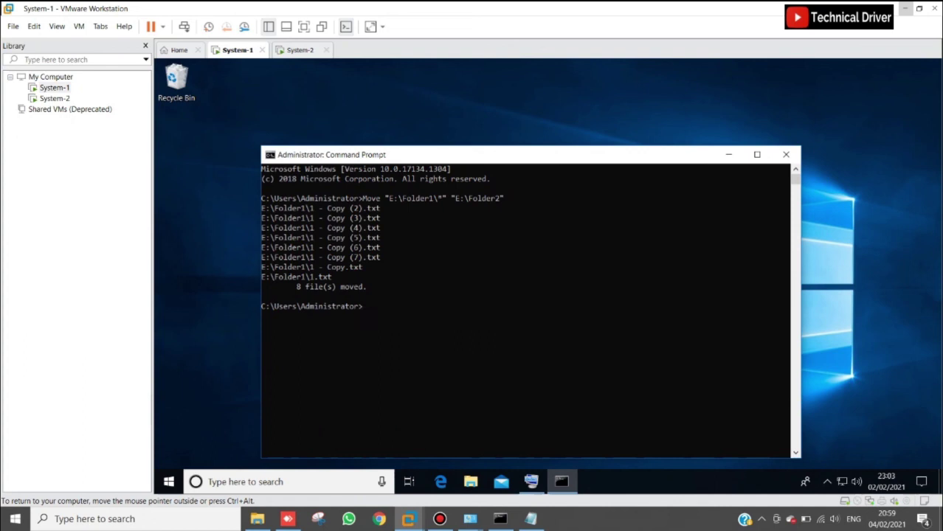
key("Up")
key("Left")
key("Left")
key("Left")
key("Left")
key("Left")
key("Left")
key("Left")
key("Left")
key("Left")
key("Left")
key("Left")
key("Left")
key("Left")
key("Left")
key("Left")
key("Left")
key("Left")
key("Left")
key("Left")
key("Left")
key("BackSpace")
key("BackSpace")
key("BackSpace")
key("BackSpace")
key("BackSpace")
type("Cop")
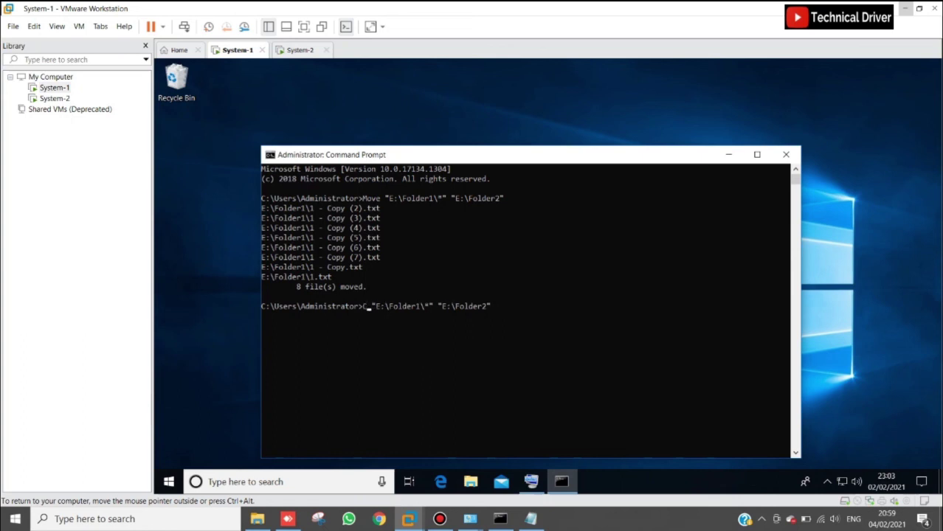
type("y")
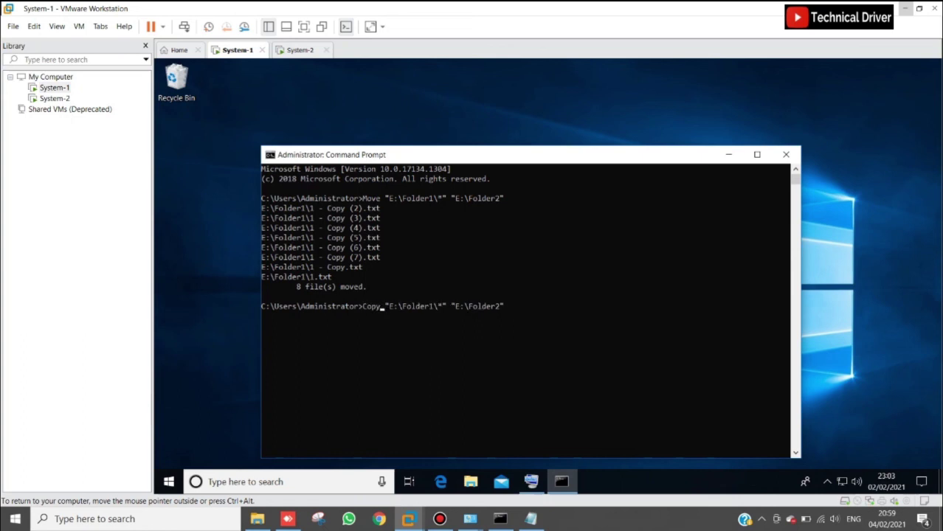
Swap the source and destination folders so the command reads Copy "E:\Folder2\*" "E:\Folder1", and run it
key("Right")
key("Right")
key("Right")
key("Right")
key("Right")
key("Right")
key("BackSpace")
type("2")
key("Right")
key("Right")
key("Right")
key("Right")
key("Right")
key("BackSpace")
type("1")
key("Return")
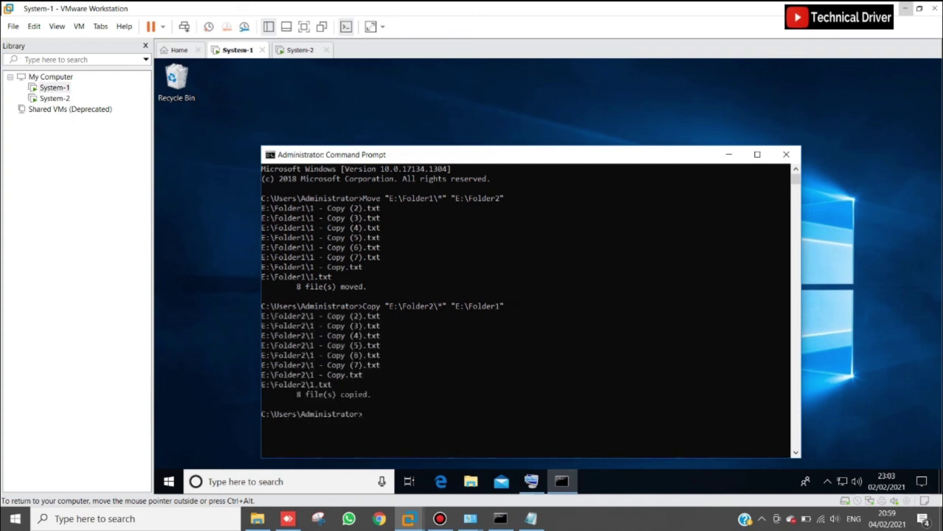
Check the contents of Folder2 and Folder1 on drive E:, and close both File Explorer and Command Prompt
left_click(469, 481)
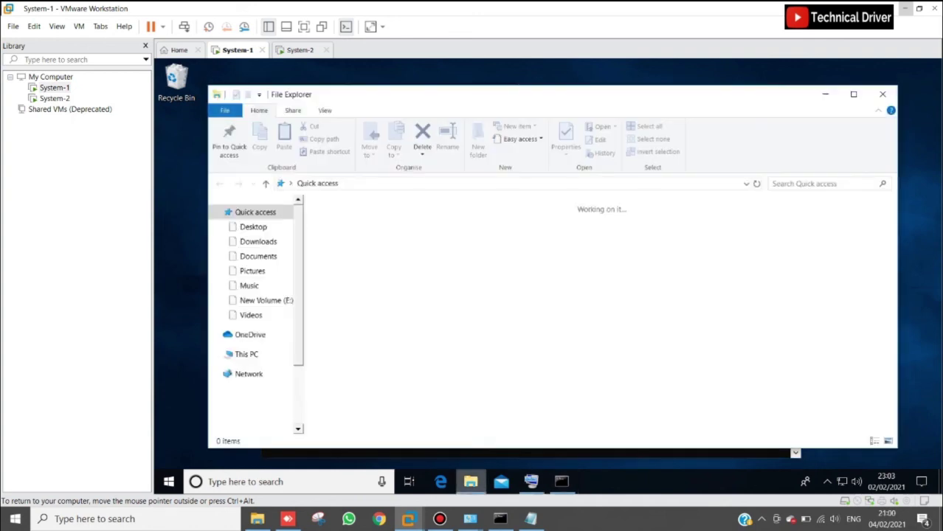
left_click(266, 389)
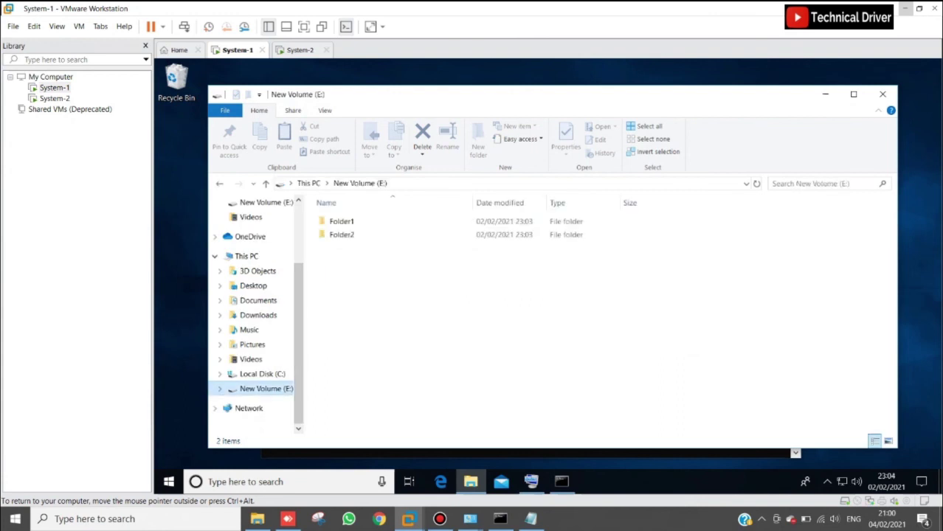
left_click(341, 235)
key("Return")
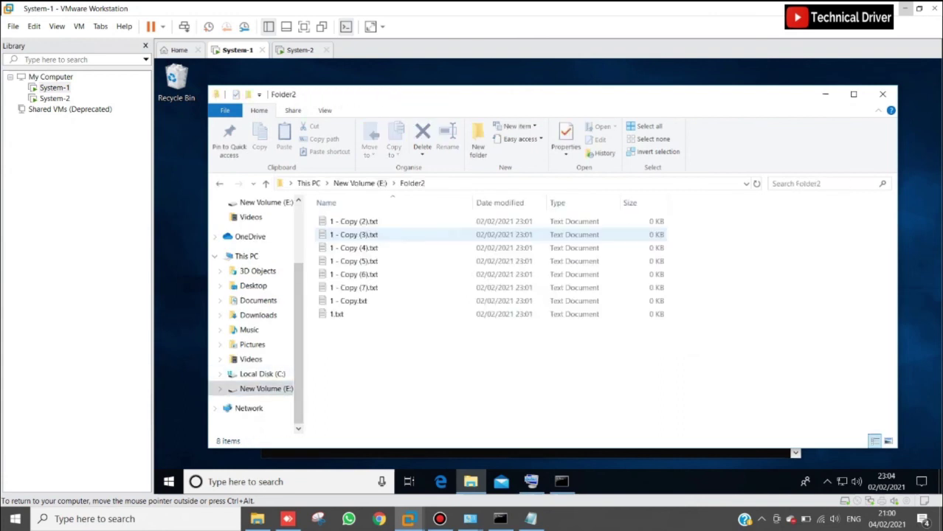
key("alt+Left")
key("Up")
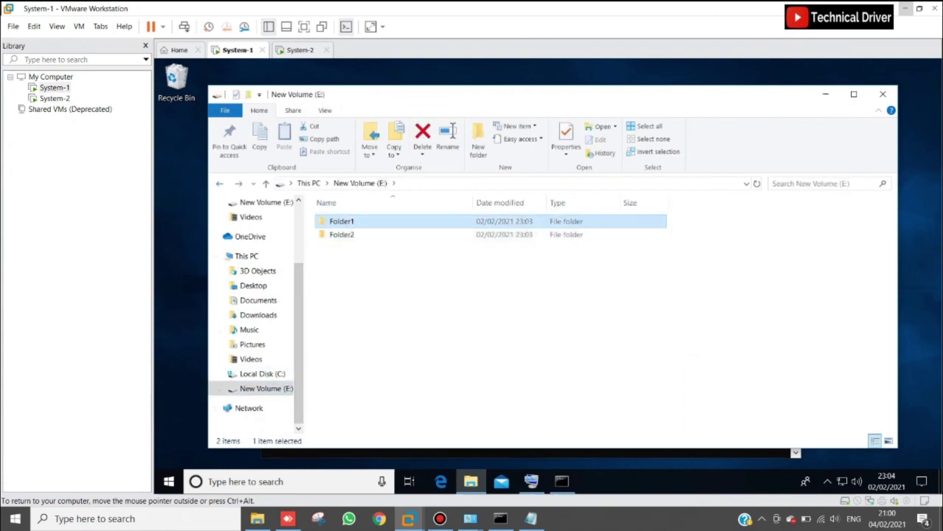
key("Return")
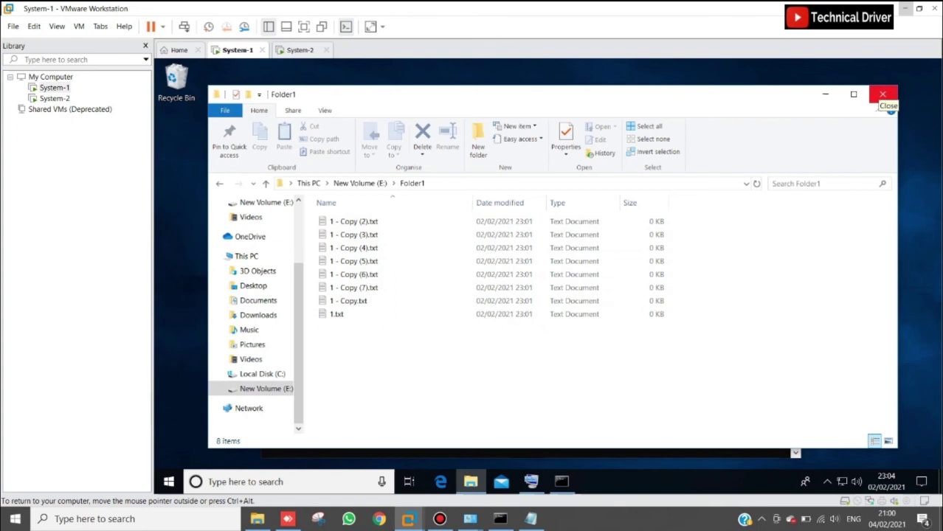
left_click(881, 96)
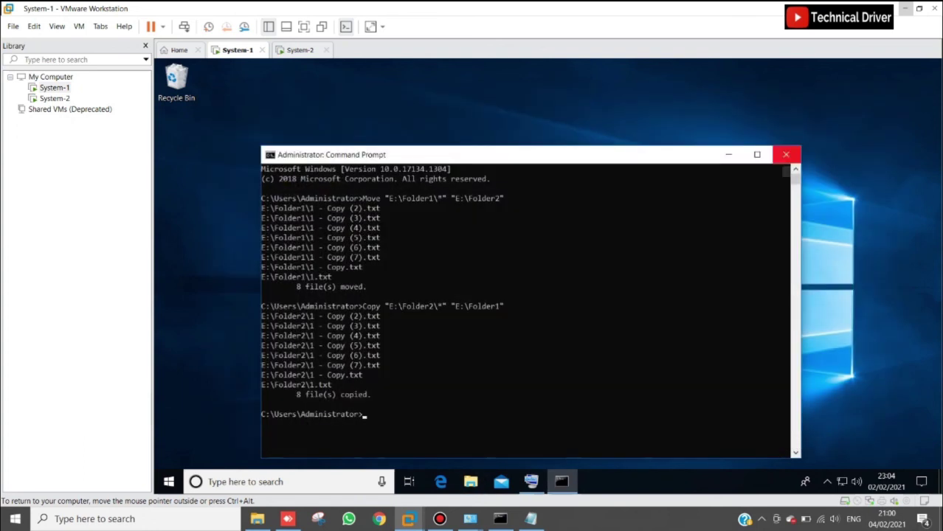
left_click(786, 155)
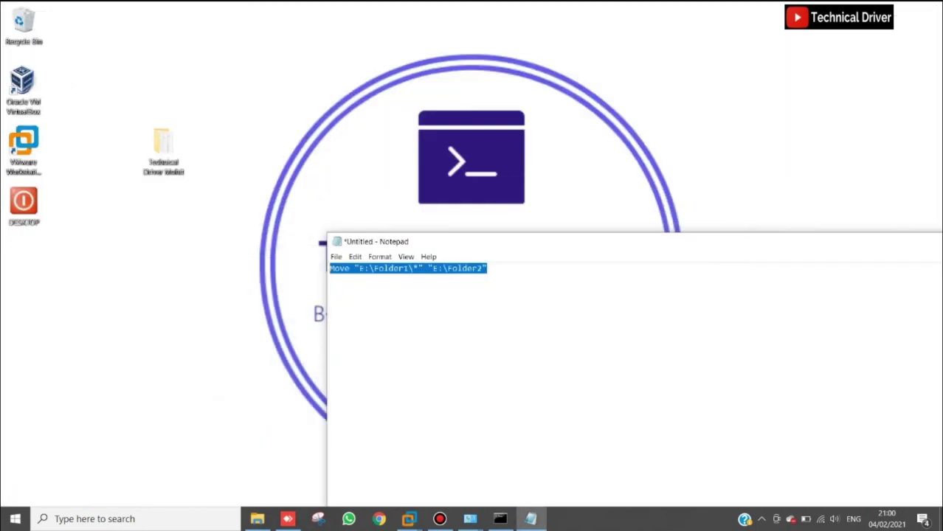
Keep the host's Notepad document open and replace the Move command with "Thanks For watching..." followed by a blank line
key("alt+F4")
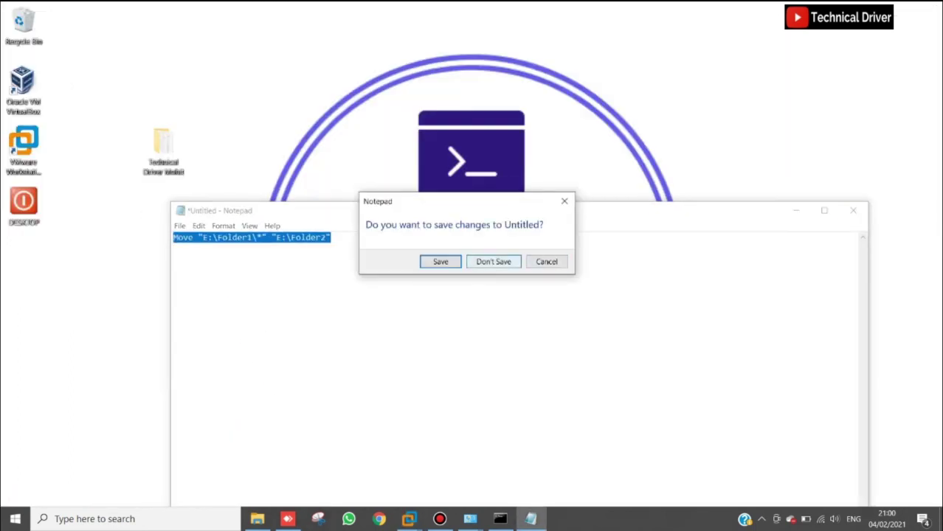
left_click(546, 262)
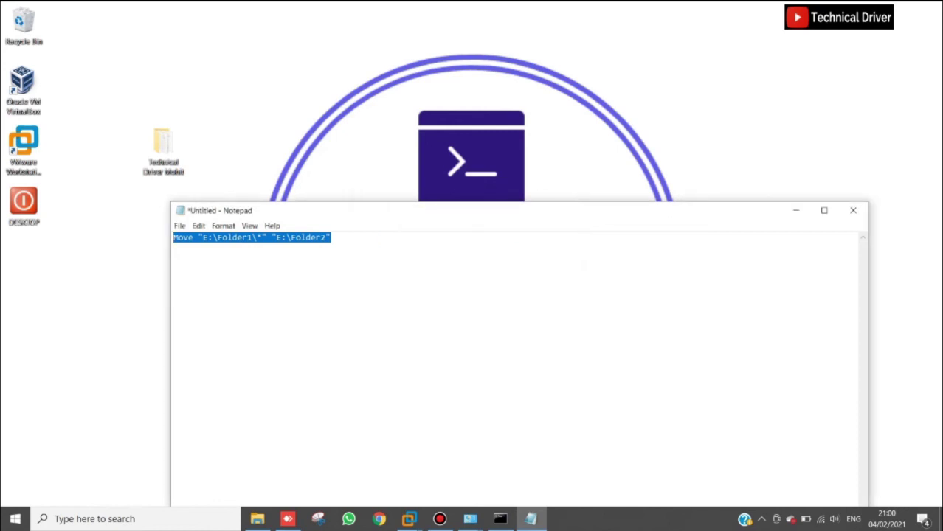
key("BackSpace")
type("Thanks For watching...")
key("Return")
key("Return")
Write the line "For any issue , please comment us.." below the thank-you line
type("For any")
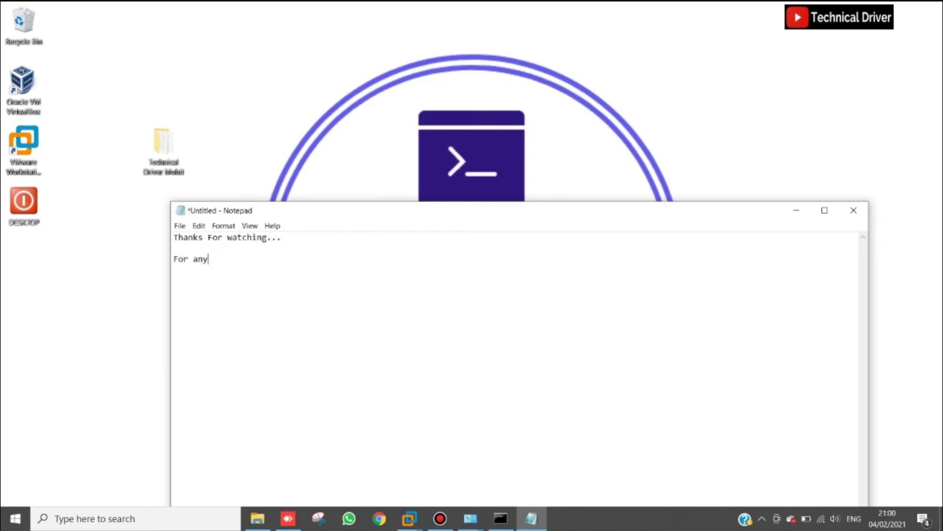
type(" issue , please comment us")
key("BackSpace")
key("BackSpace")
key("BackSpace")
key("BackSpace")
type("nt us..")
Add the line "We shall happy to help you , thanks" beneath a blank line
key("Return")
type("We shall ha")
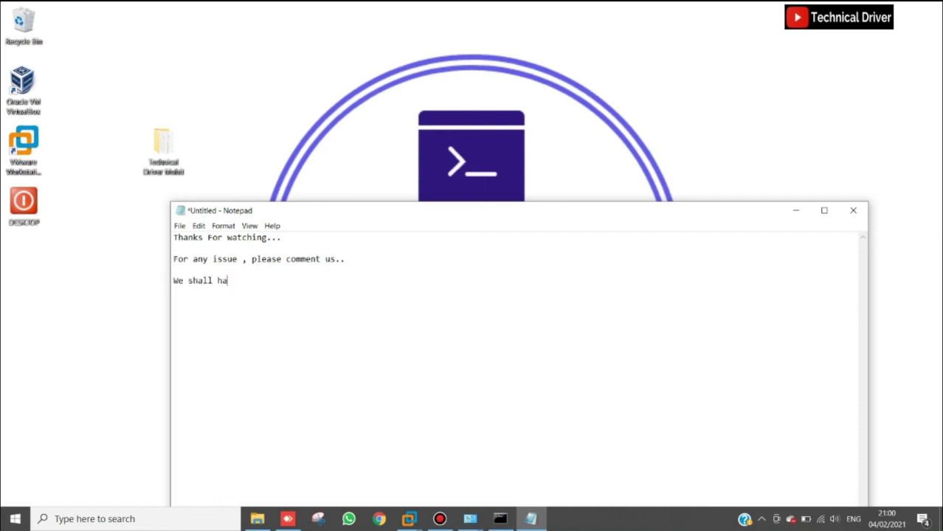
type("ppy to hepl")
key("BackSpace")
key("BackSpace")
key("BackSpace")
key("BackSpace")
type("elp you , thanks")
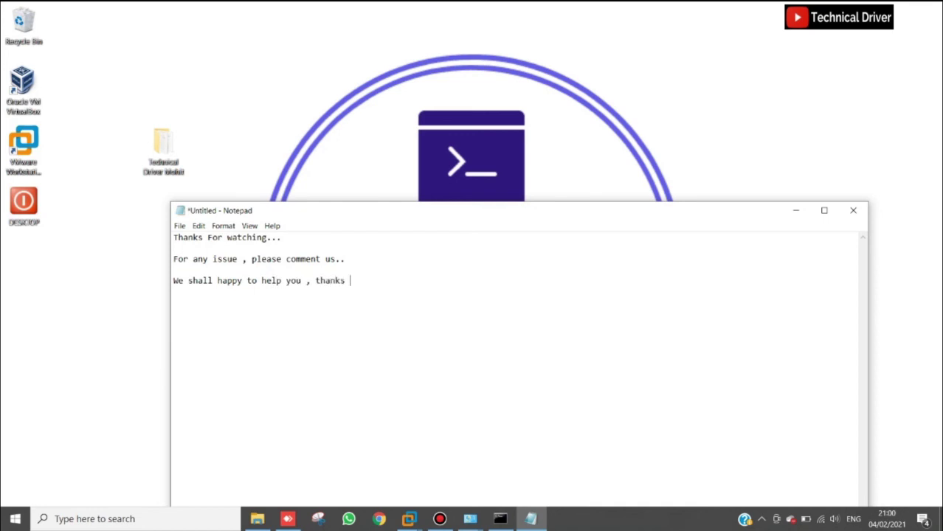
Sign off the note with "Your Loving:", the presenter's full name on the next line, and a final "byyyeeeeeeee"
key("Return")
key("Return")
type("Your Loving:")
key("Return")
type("Mohit")
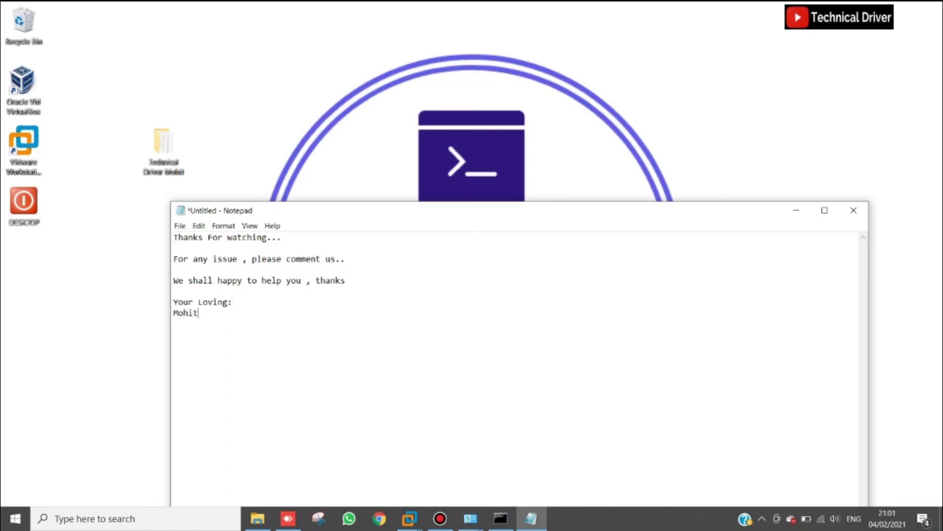
type(" Jain")
key("Return")
key("Return")
type("Hi")
key("BackSpace")
key("BackSpace")
type("byyyeeeeeeee")
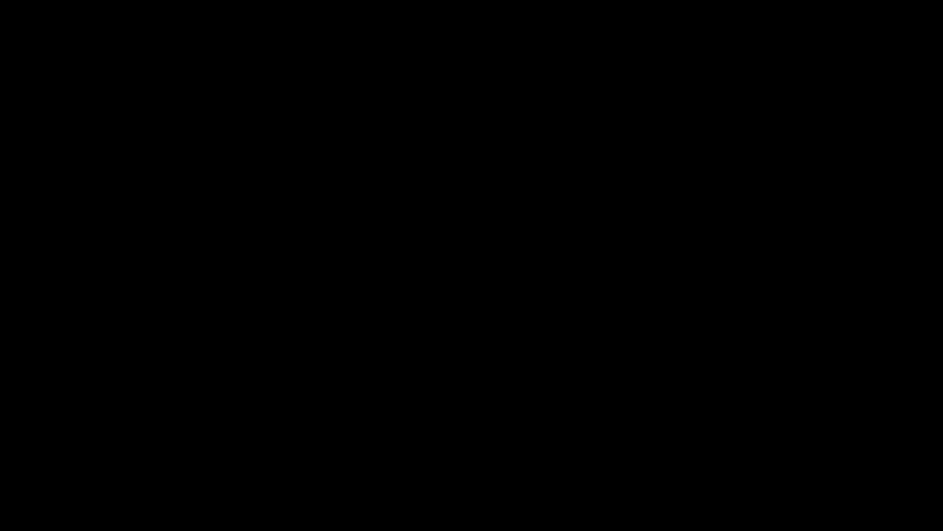